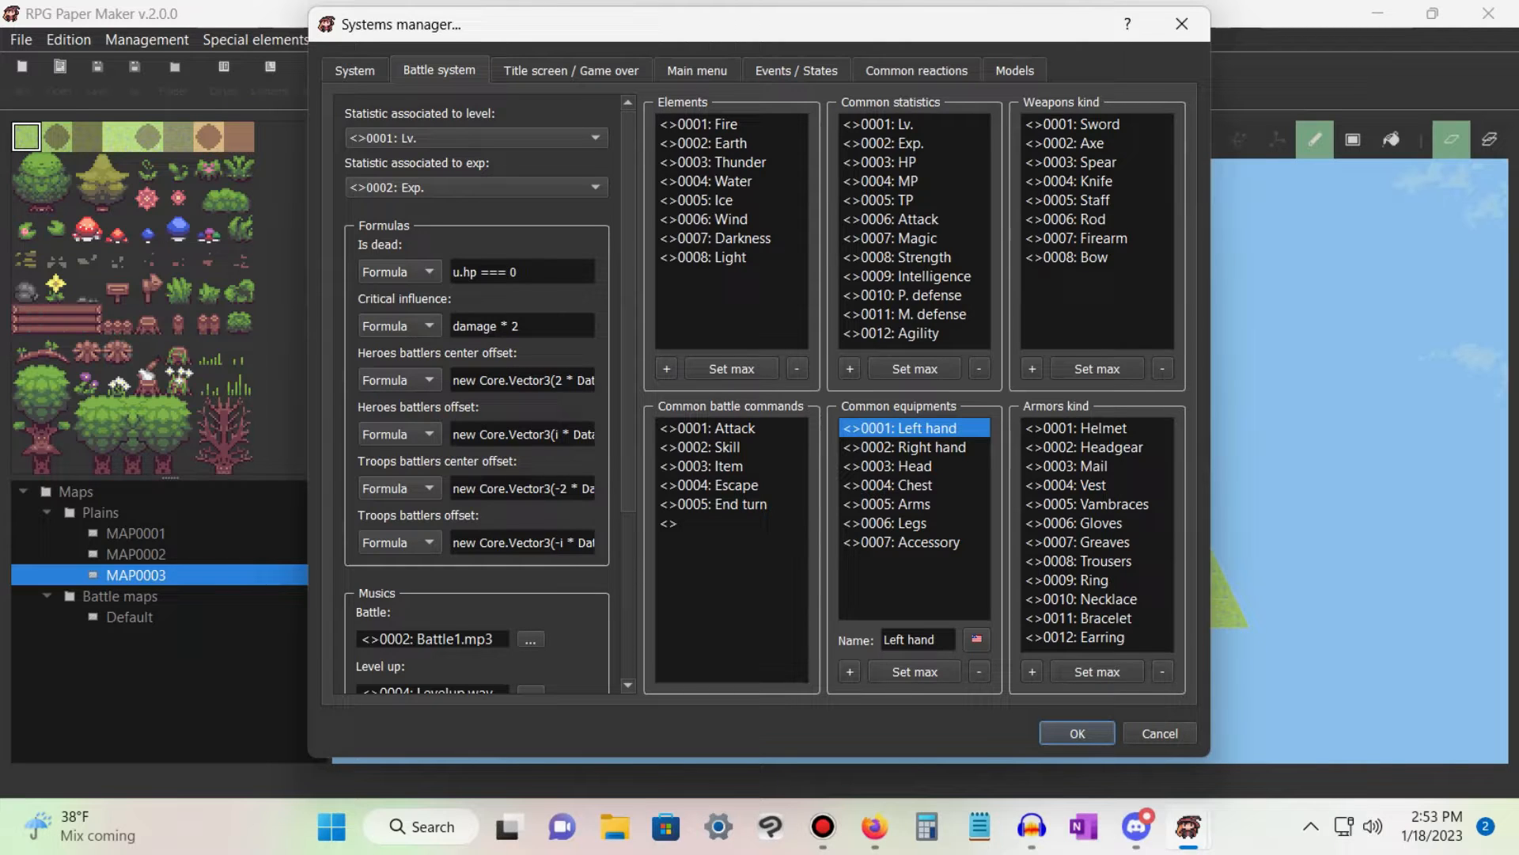
Review the common equipment slots in the battle system settings, from Left hand through Accessory, checking the names of Left hand and Head.
key("Down")
key("Down")
key("Down")
key("Down")
key("Down")
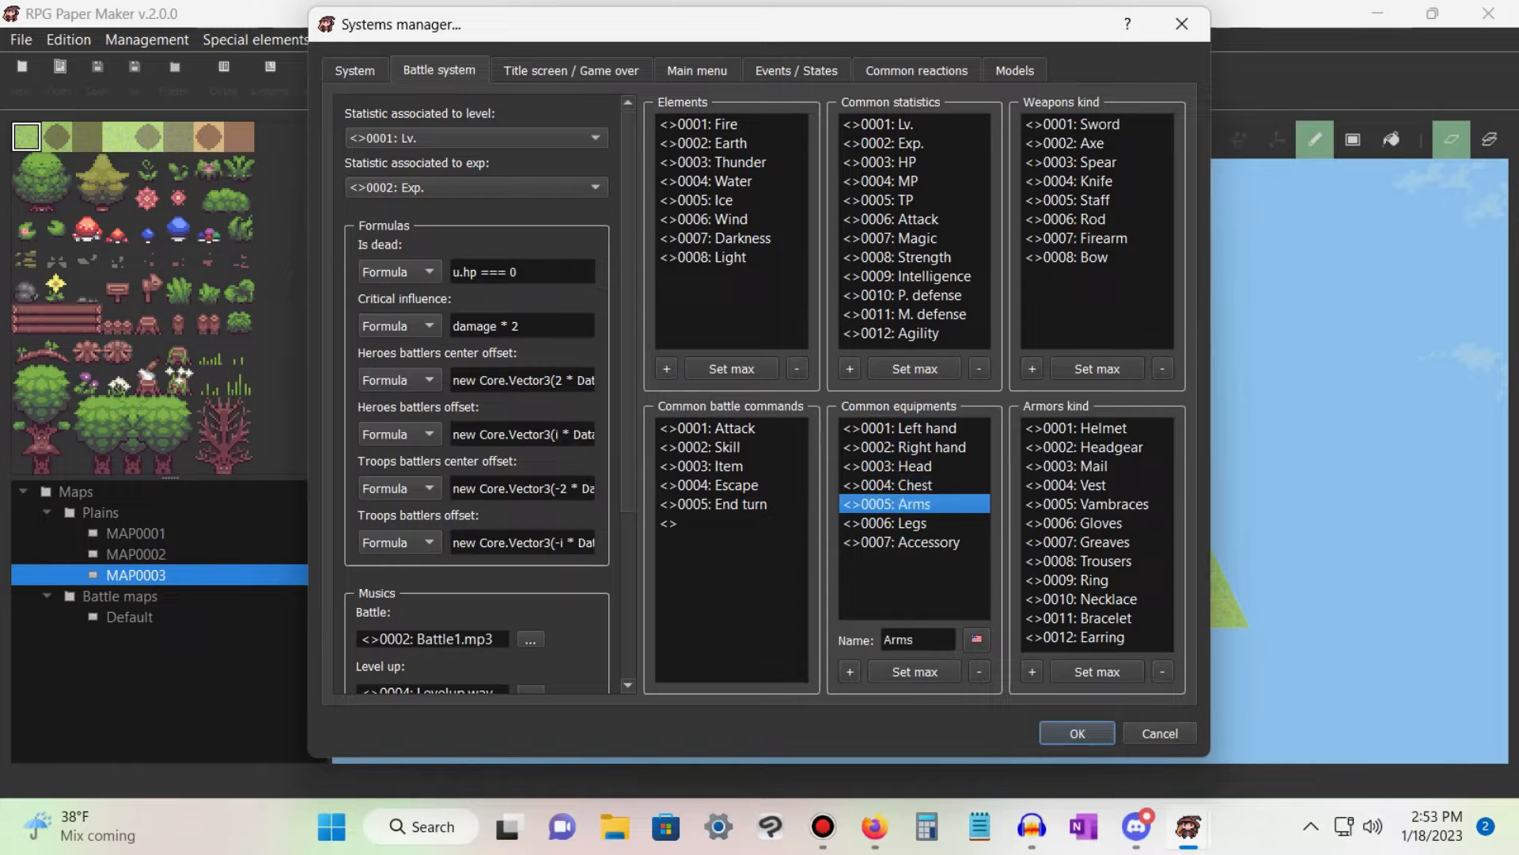
key("Down")
double_click(901, 428)
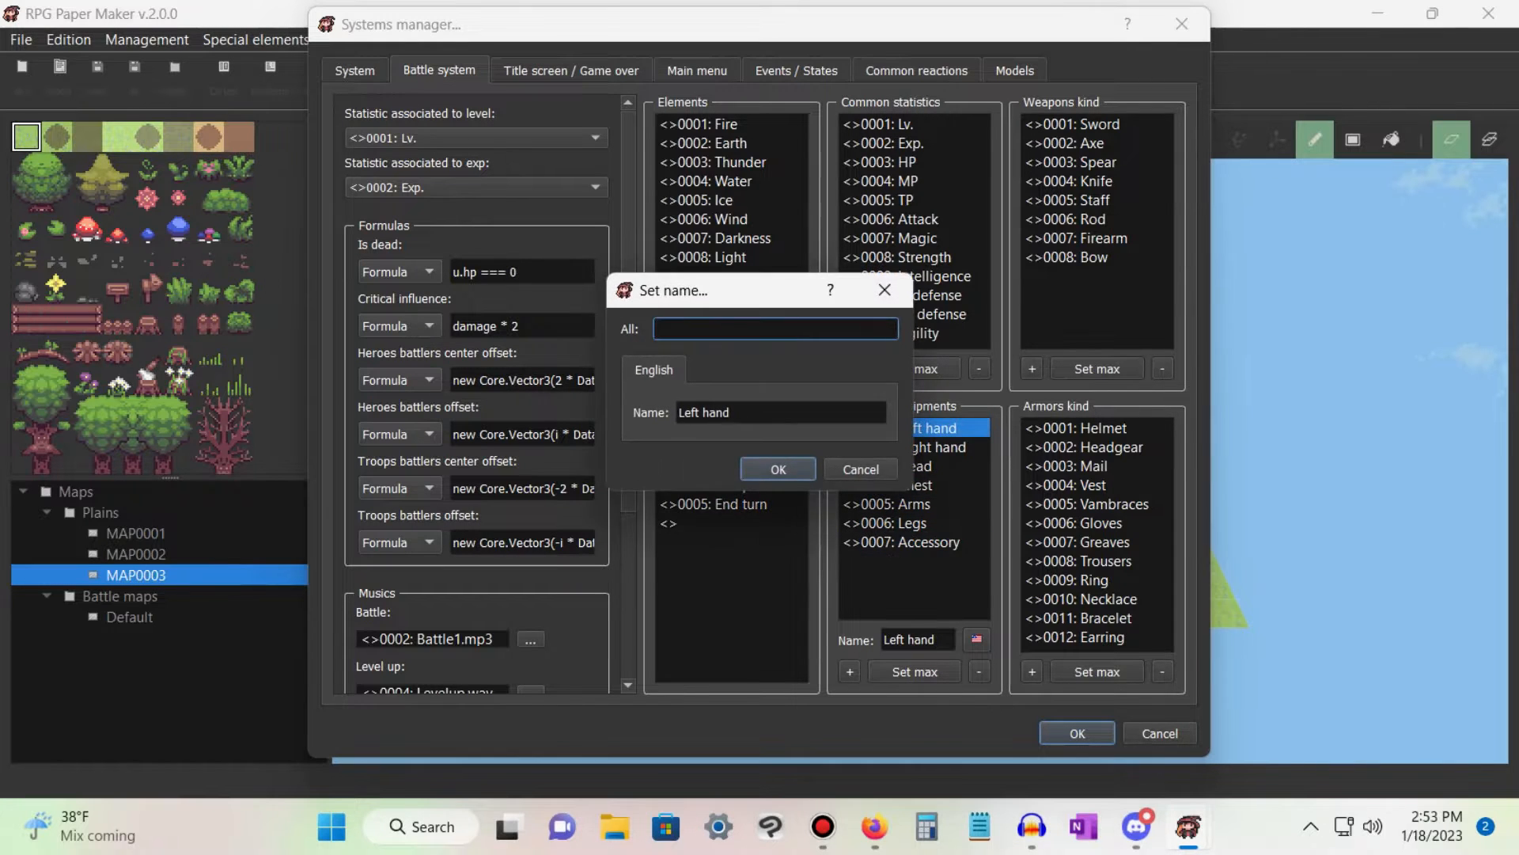
key("Escape")
double_click(910, 466)
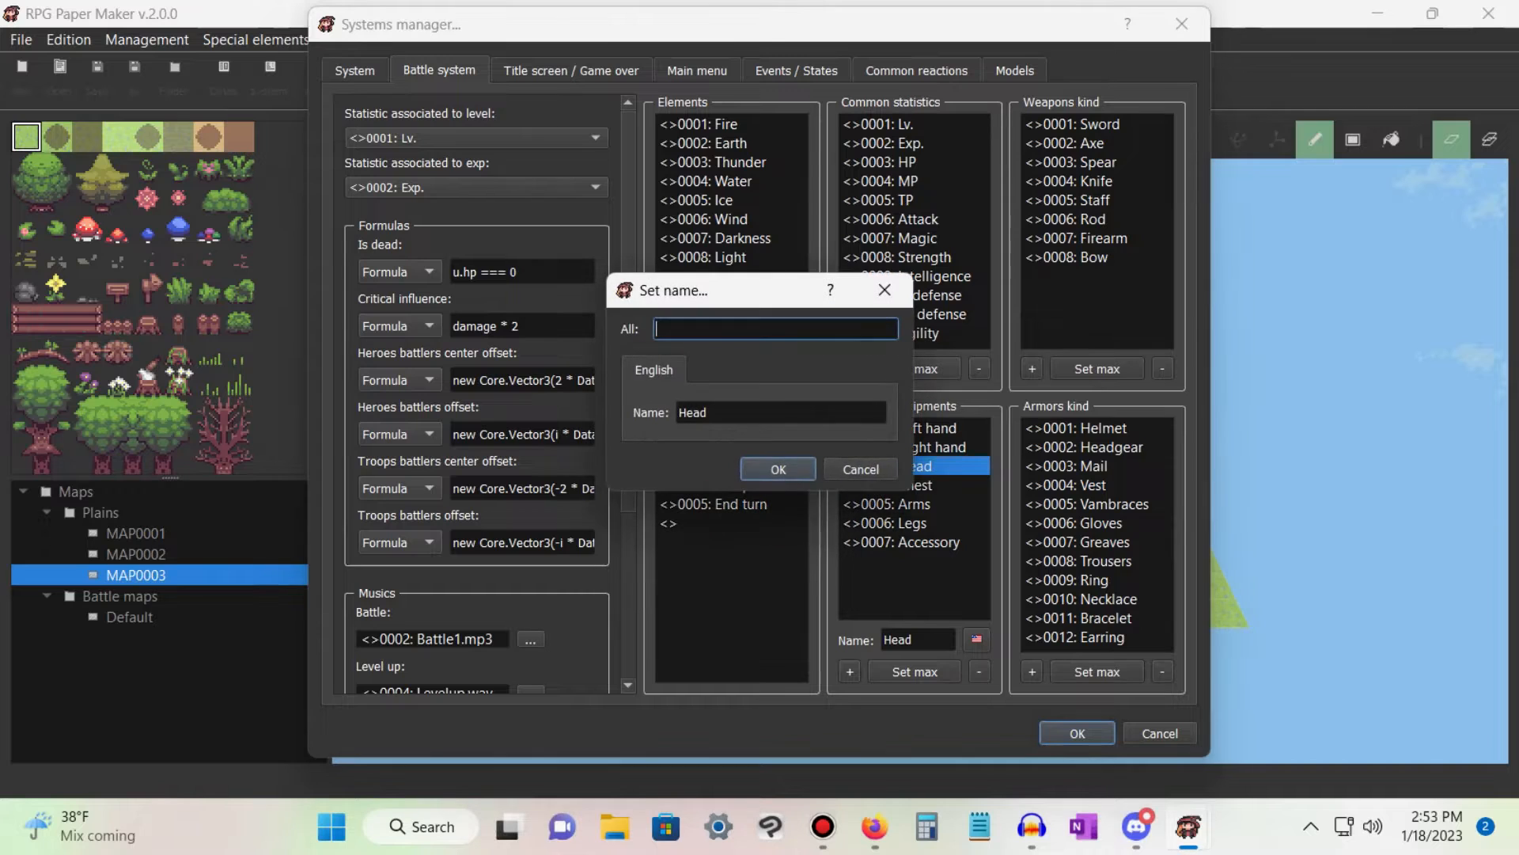
key("Escape")
left_click(902, 542)
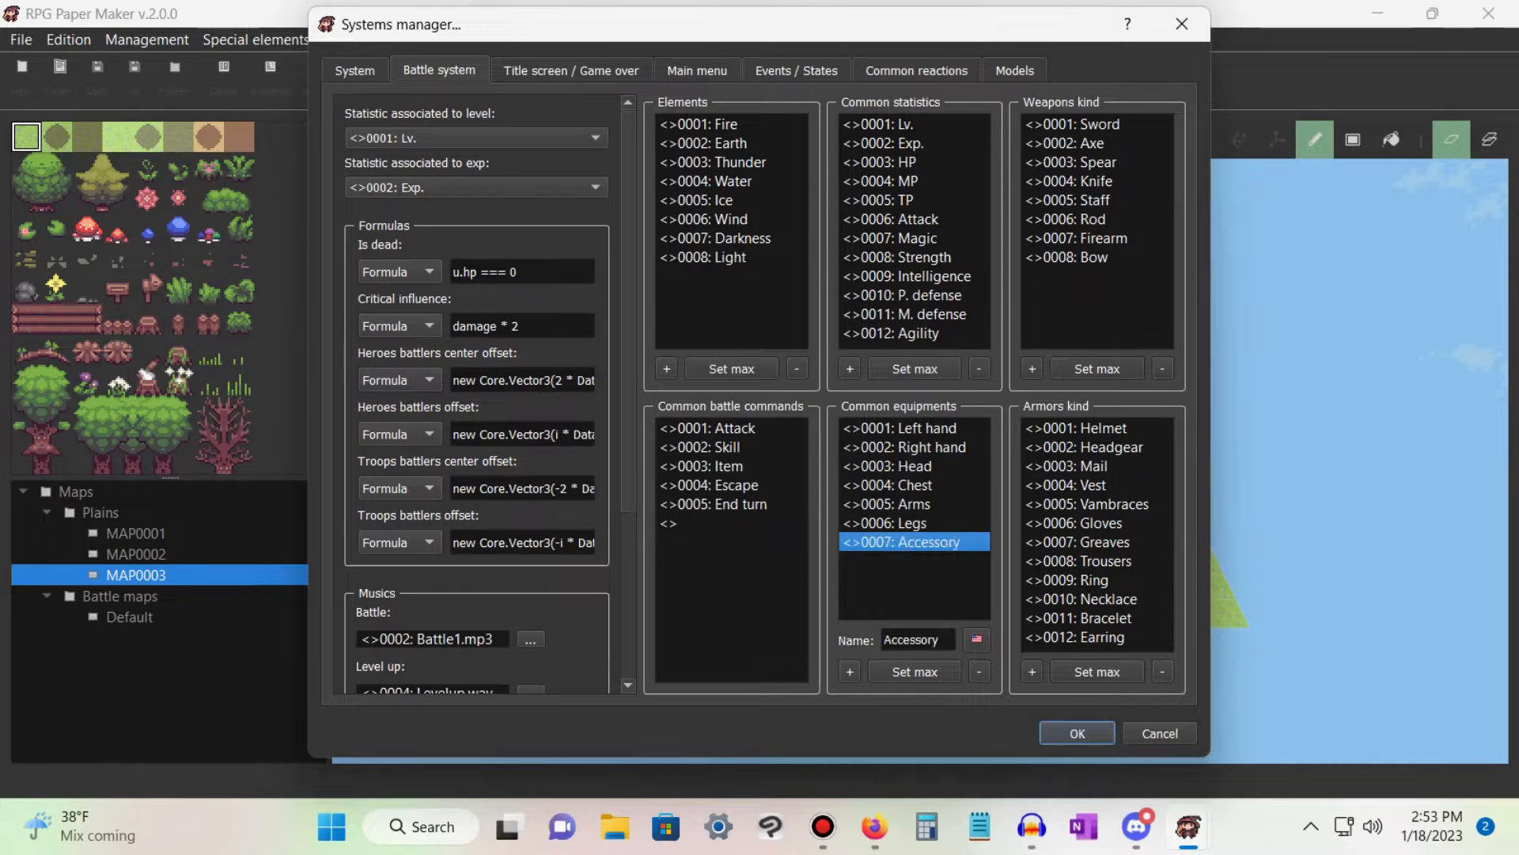
key("ctrl")
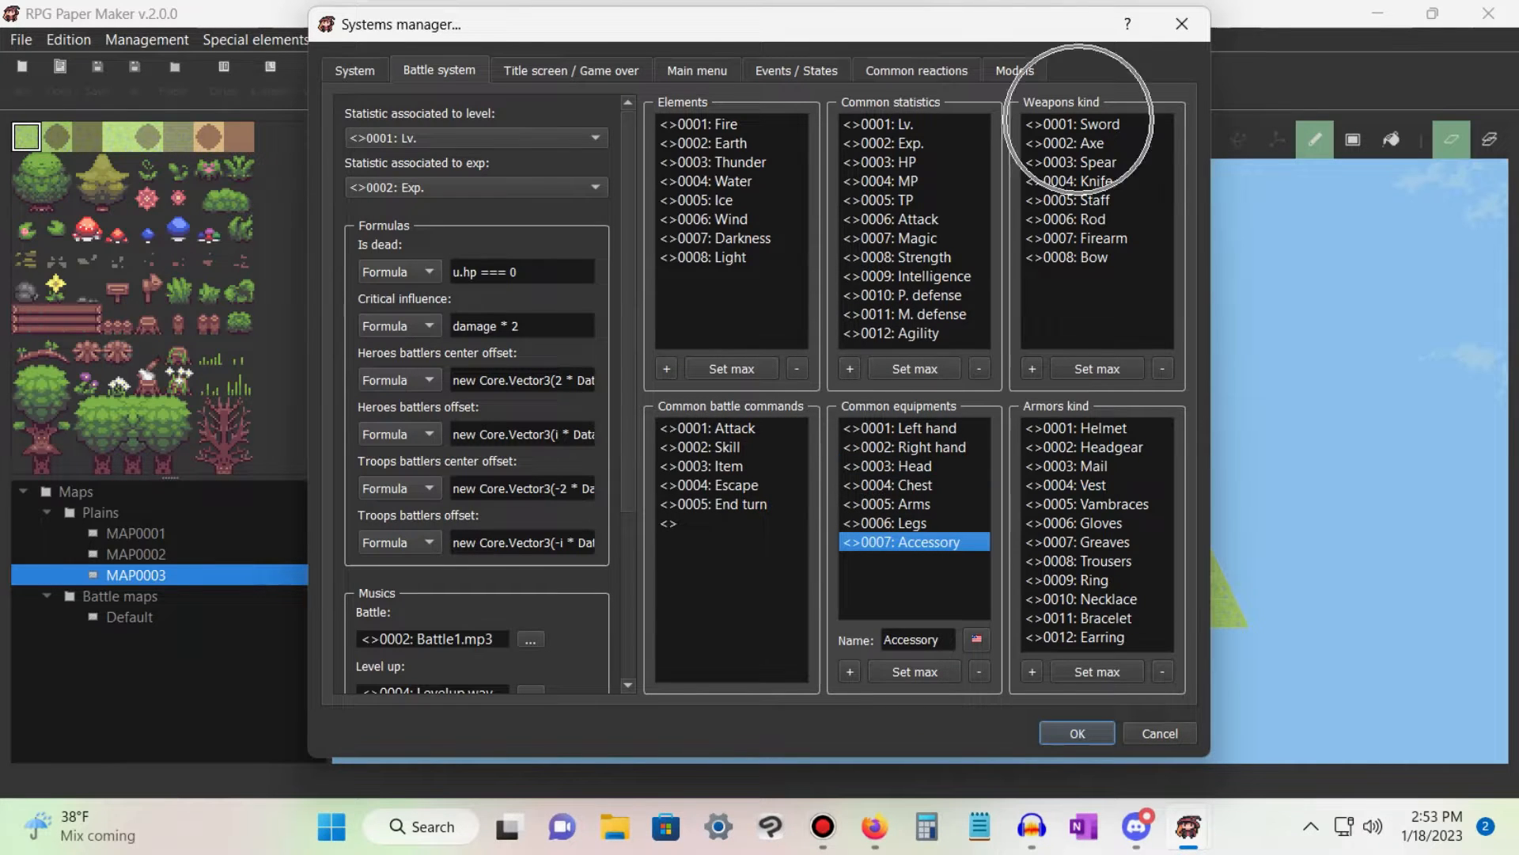
Examine which equipment slots the Sword weapon kind is assigned to.
left_click(1078, 122)
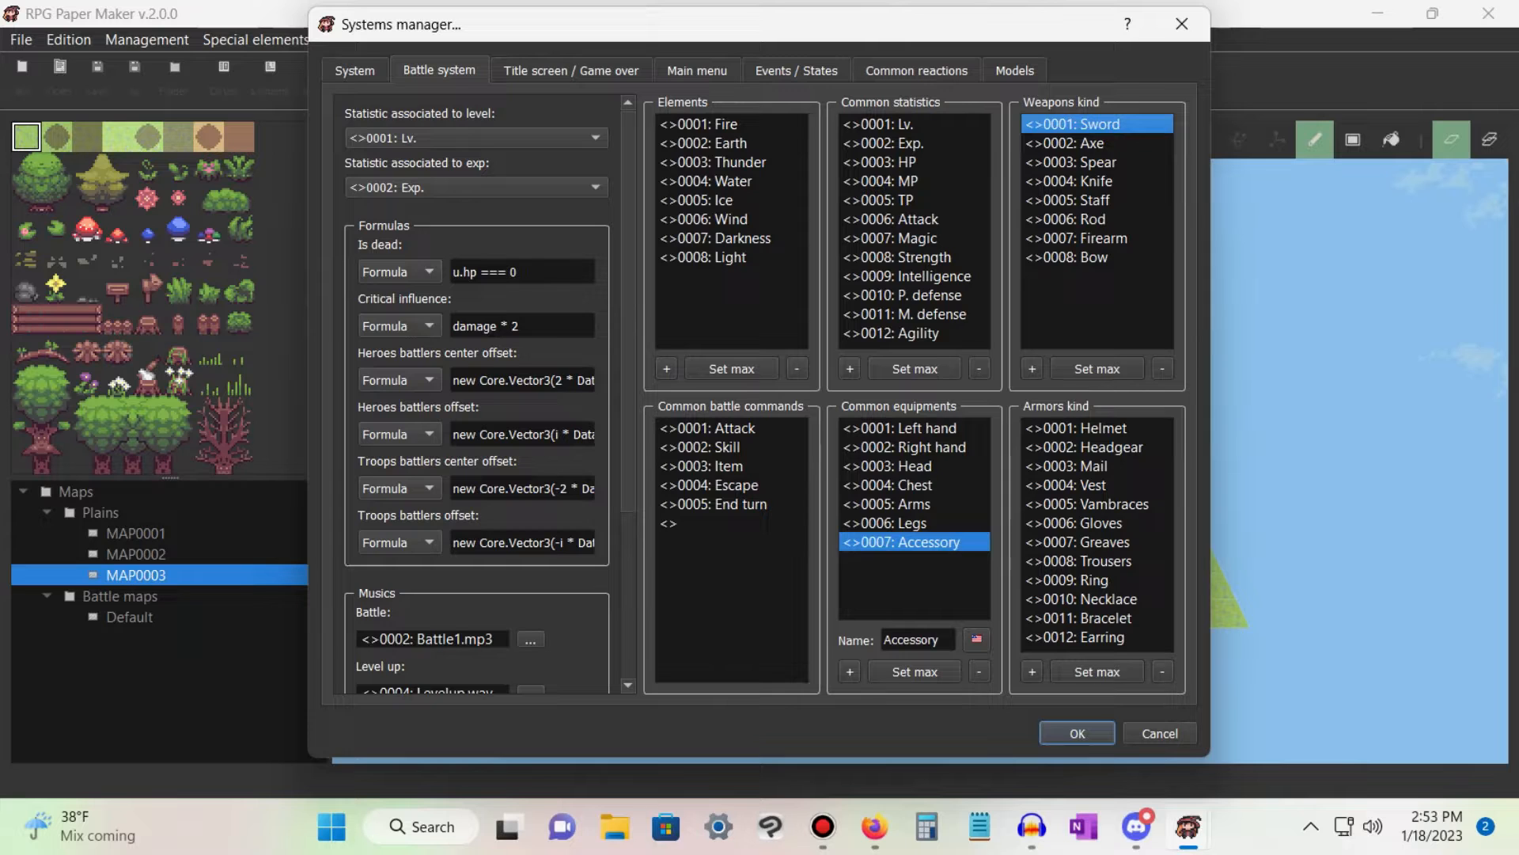
double_click(1078, 122)
key("ctrl")
key("ctrl")
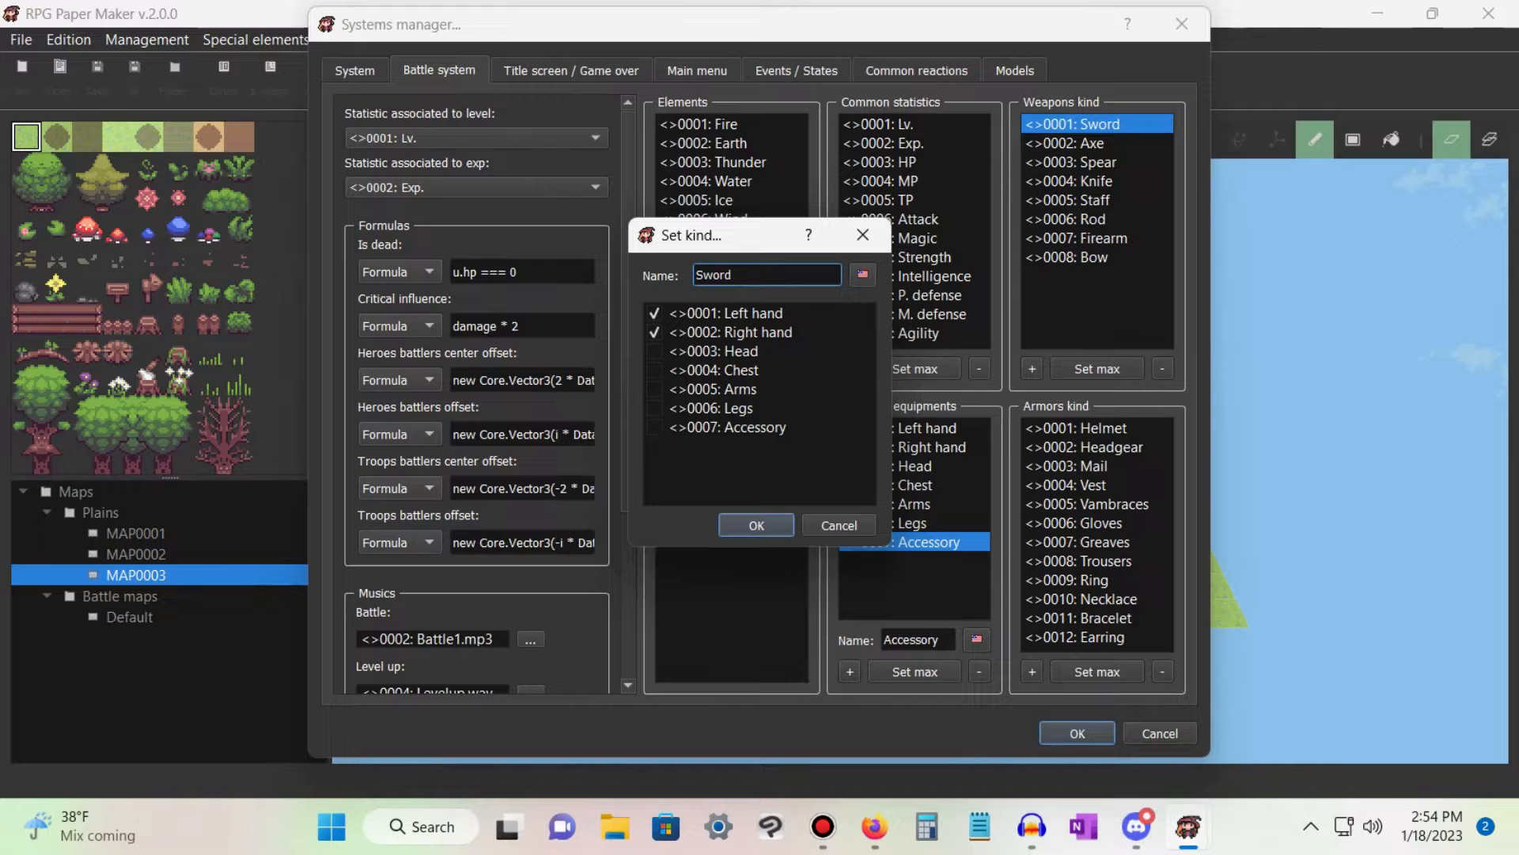
key("Return")
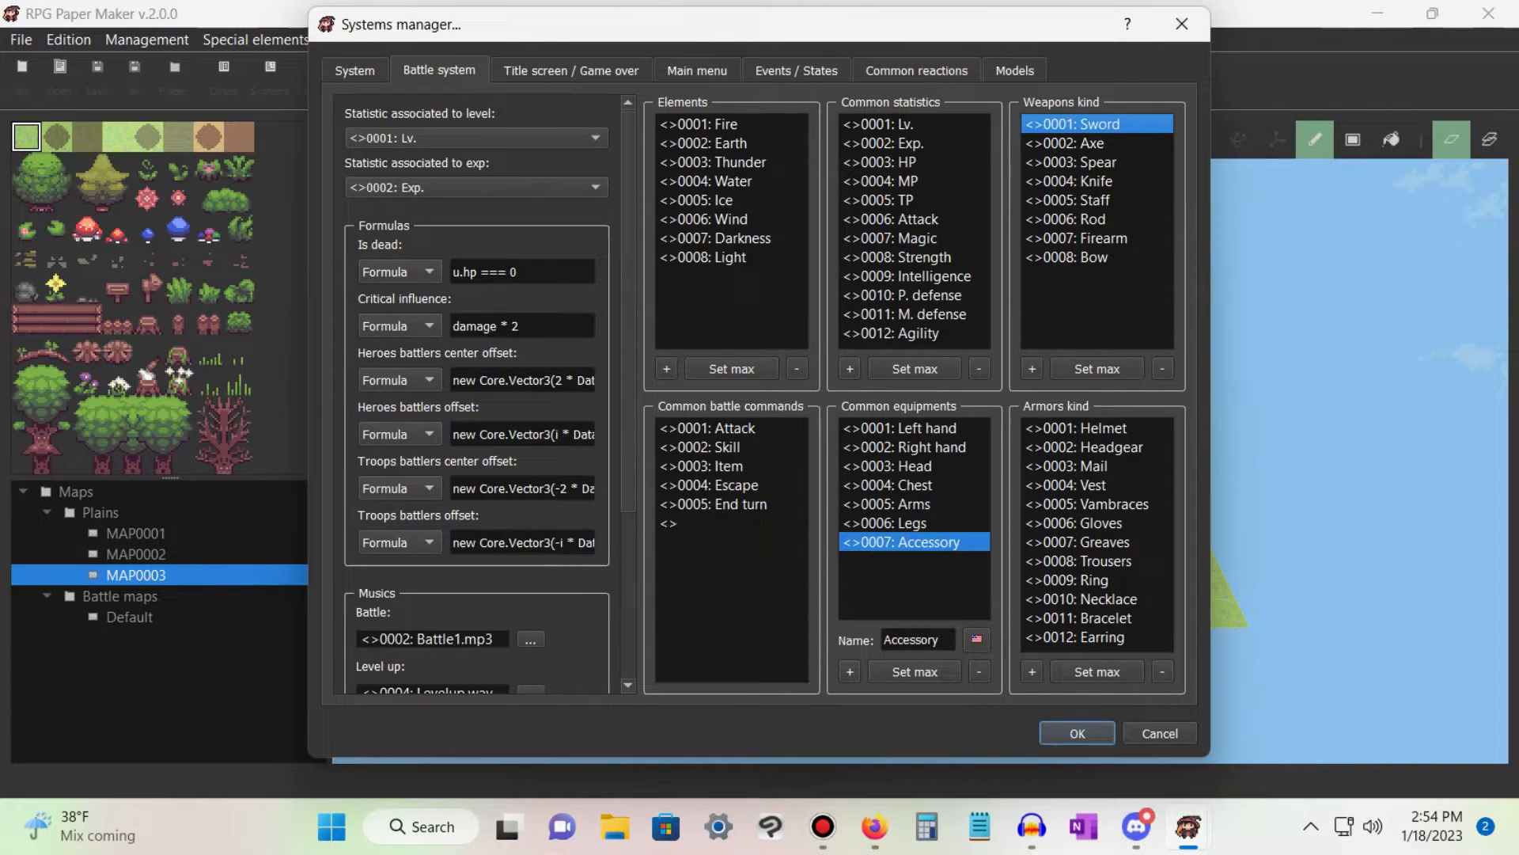
Examine which equipment slots the Mail and Vest armor kinds use, and close the systems manager.
left_click(1108, 428)
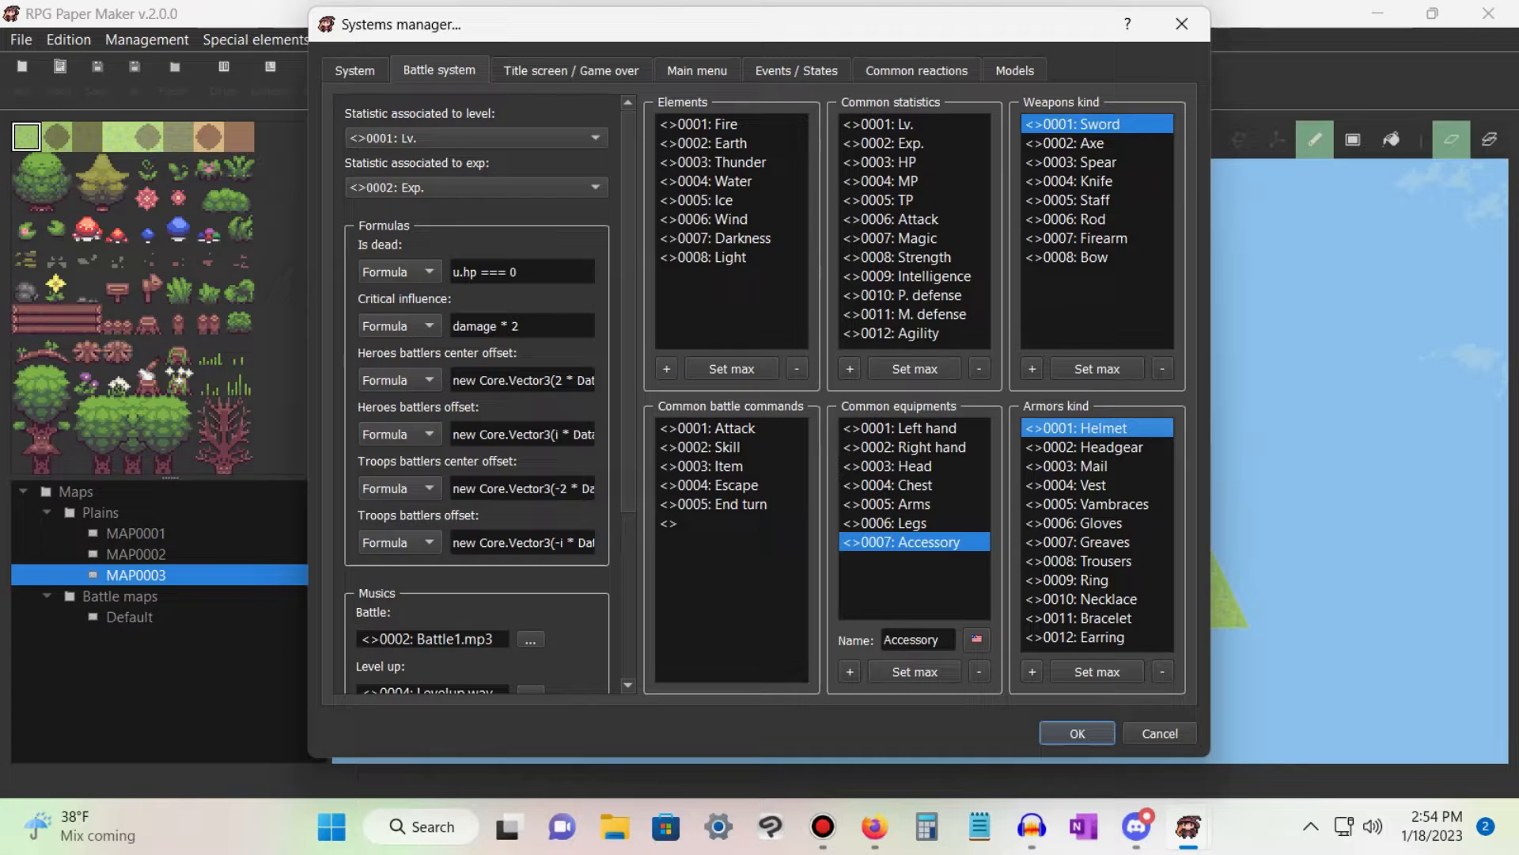
double_click(1096, 466)
left_click(757, 526)
double_click(1096, 485)
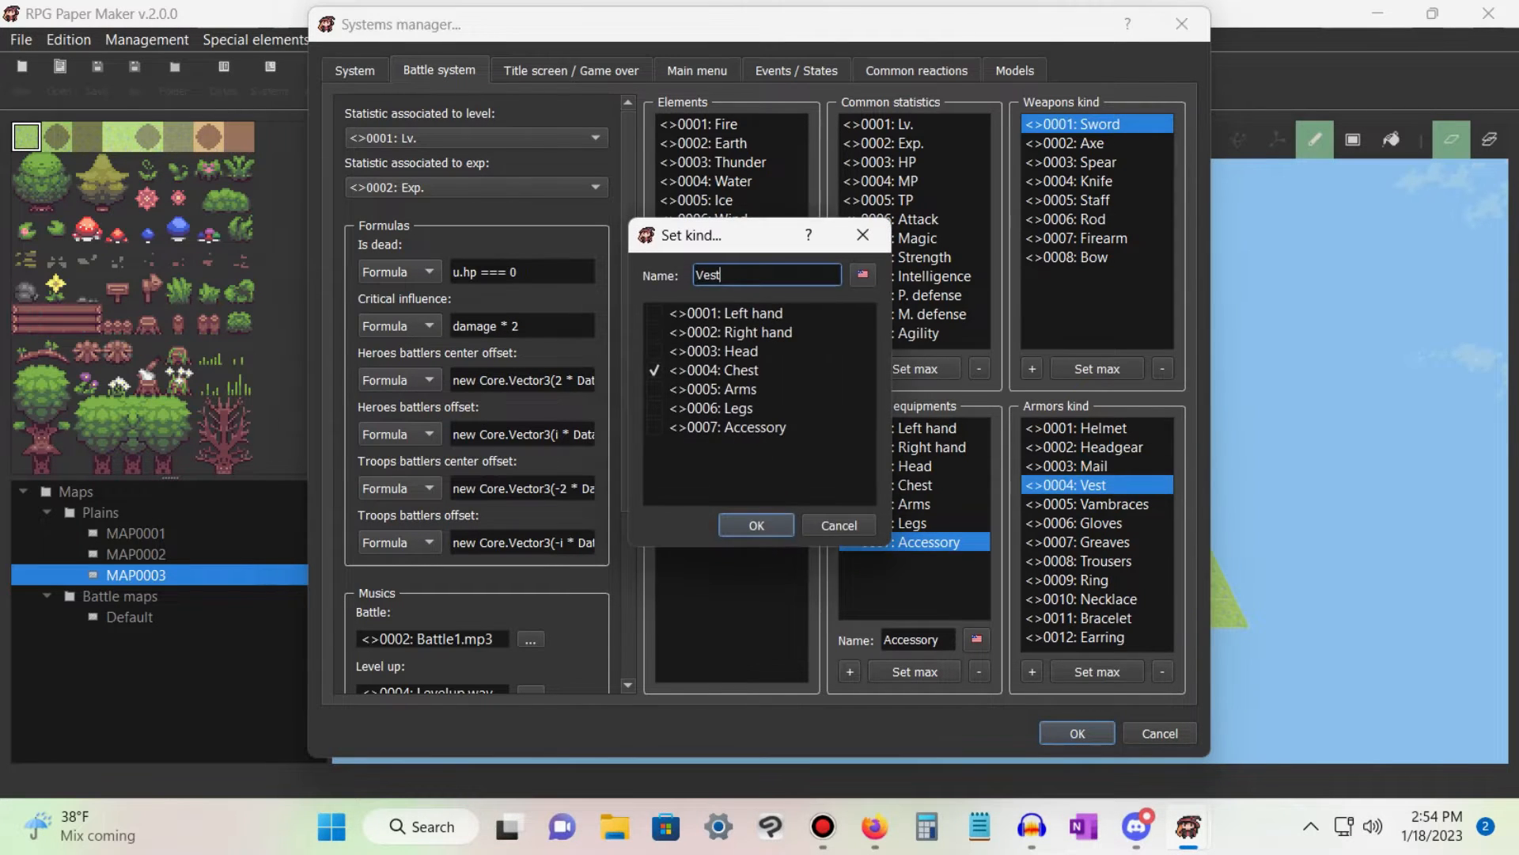
key("Return")
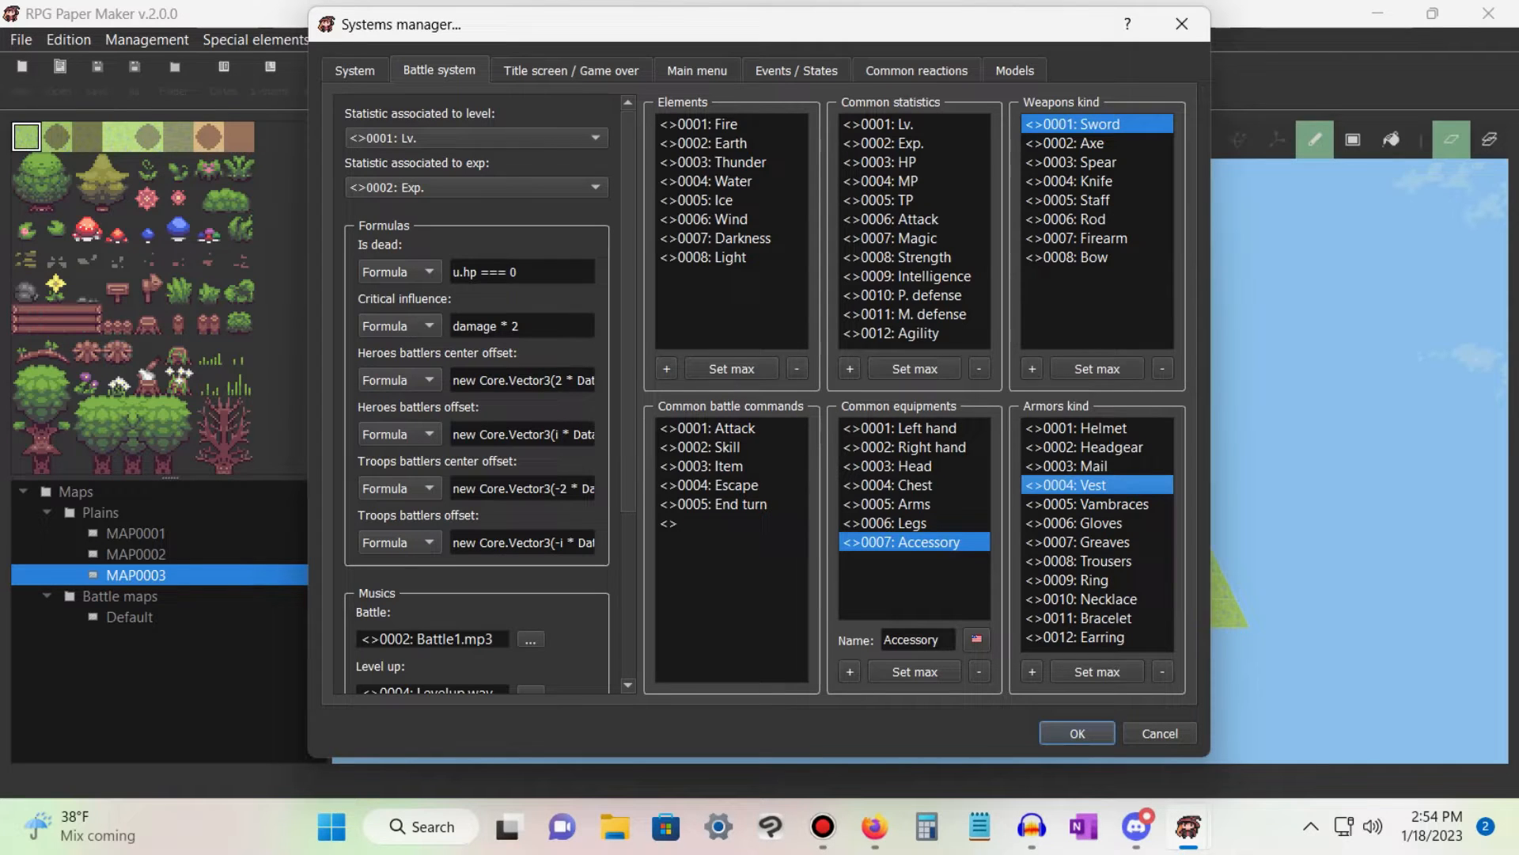
left_click(1078, 734)
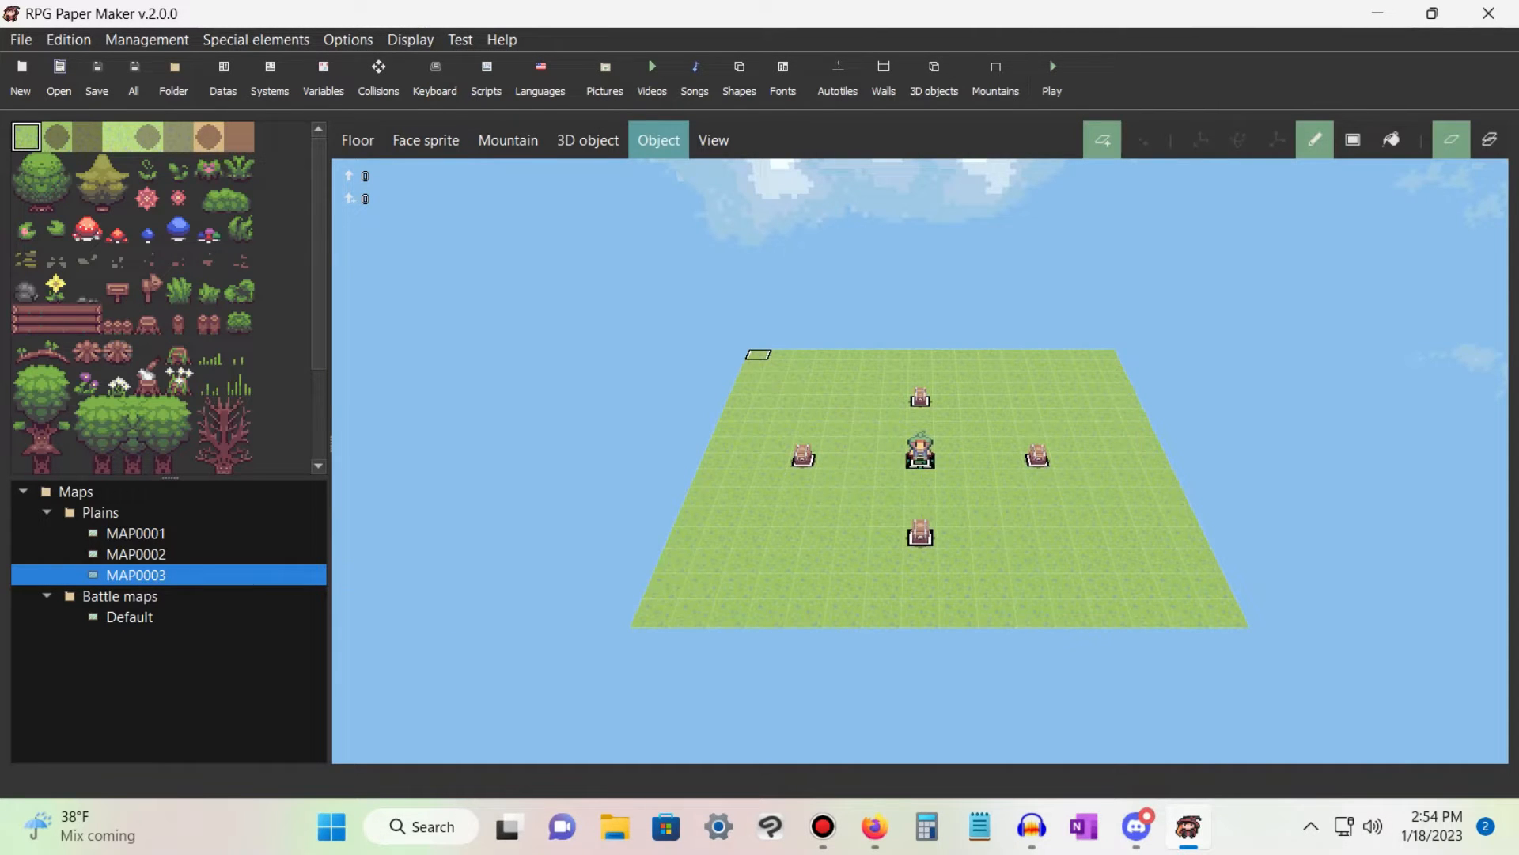
Add a new weapon to the game data and name it Wooden Sword.
left_click(224, 75)
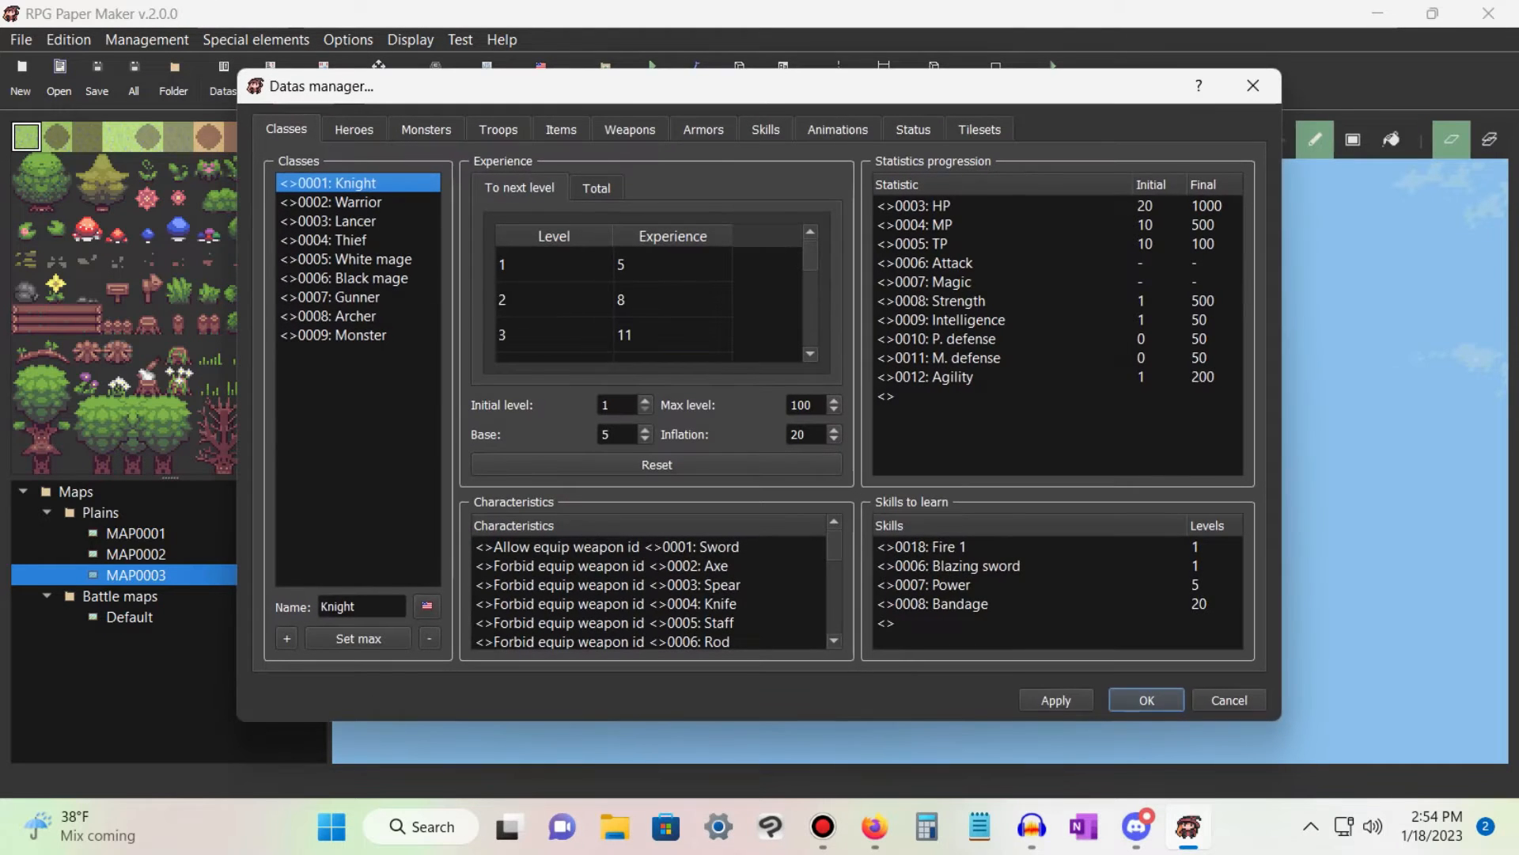
left_click(625, 128)
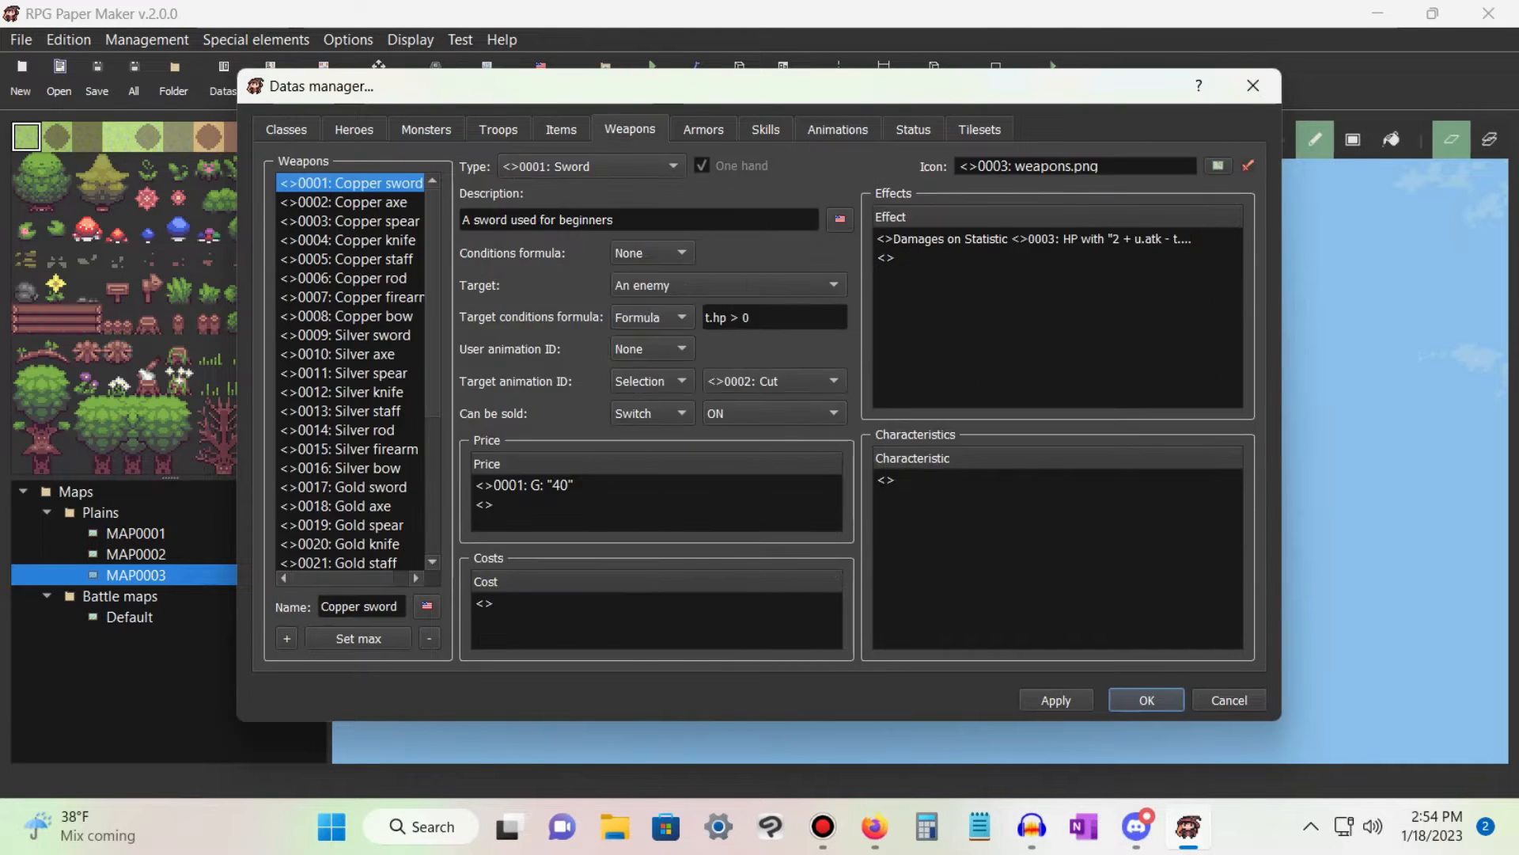
left_click(701, 128)
left_click(631, 128)
left_click(702, 128)
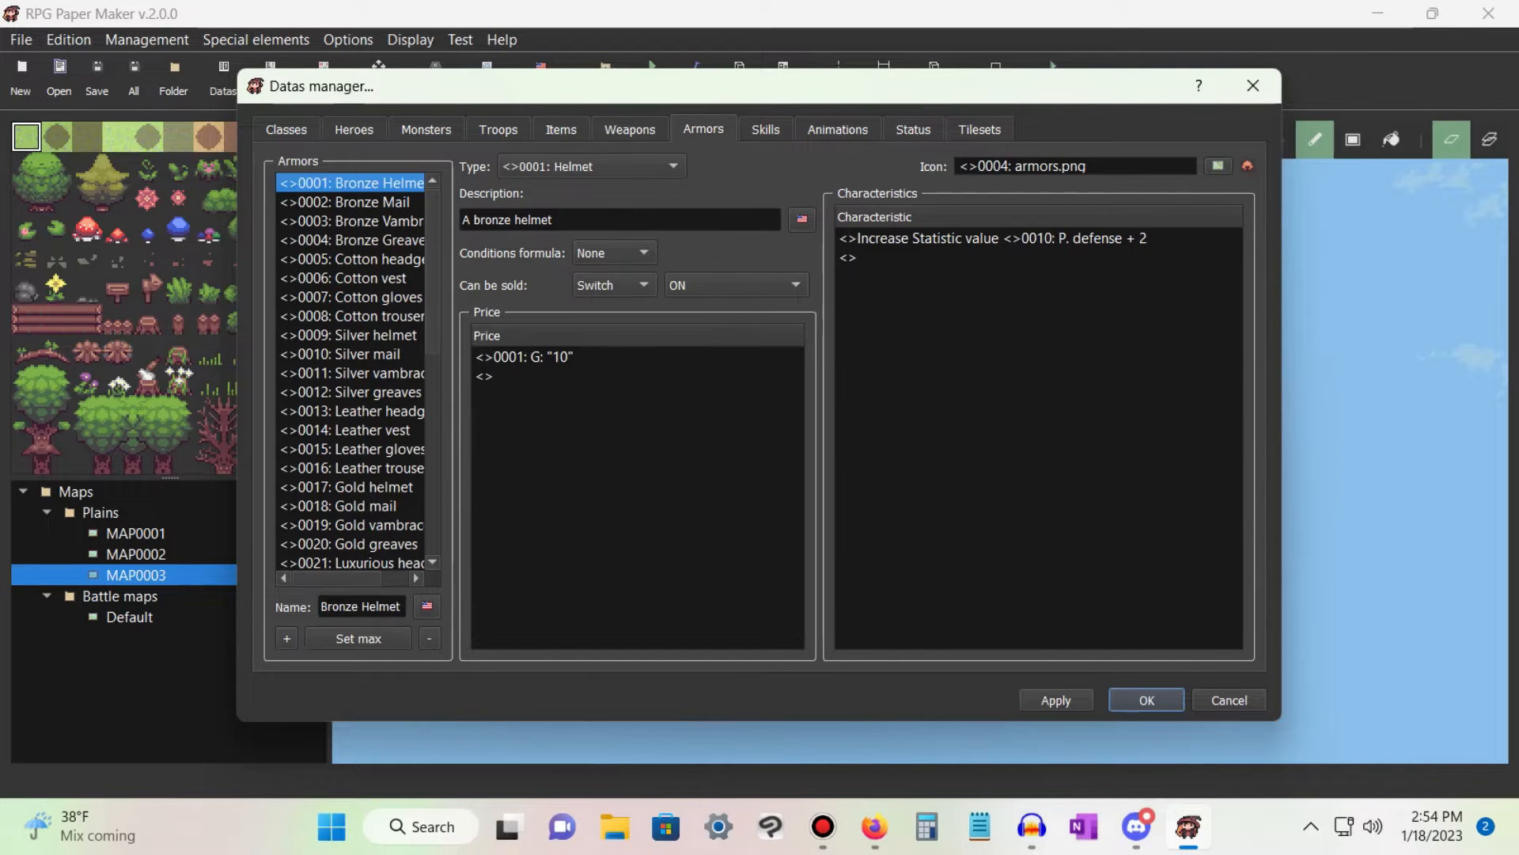
left_click(630, 128)
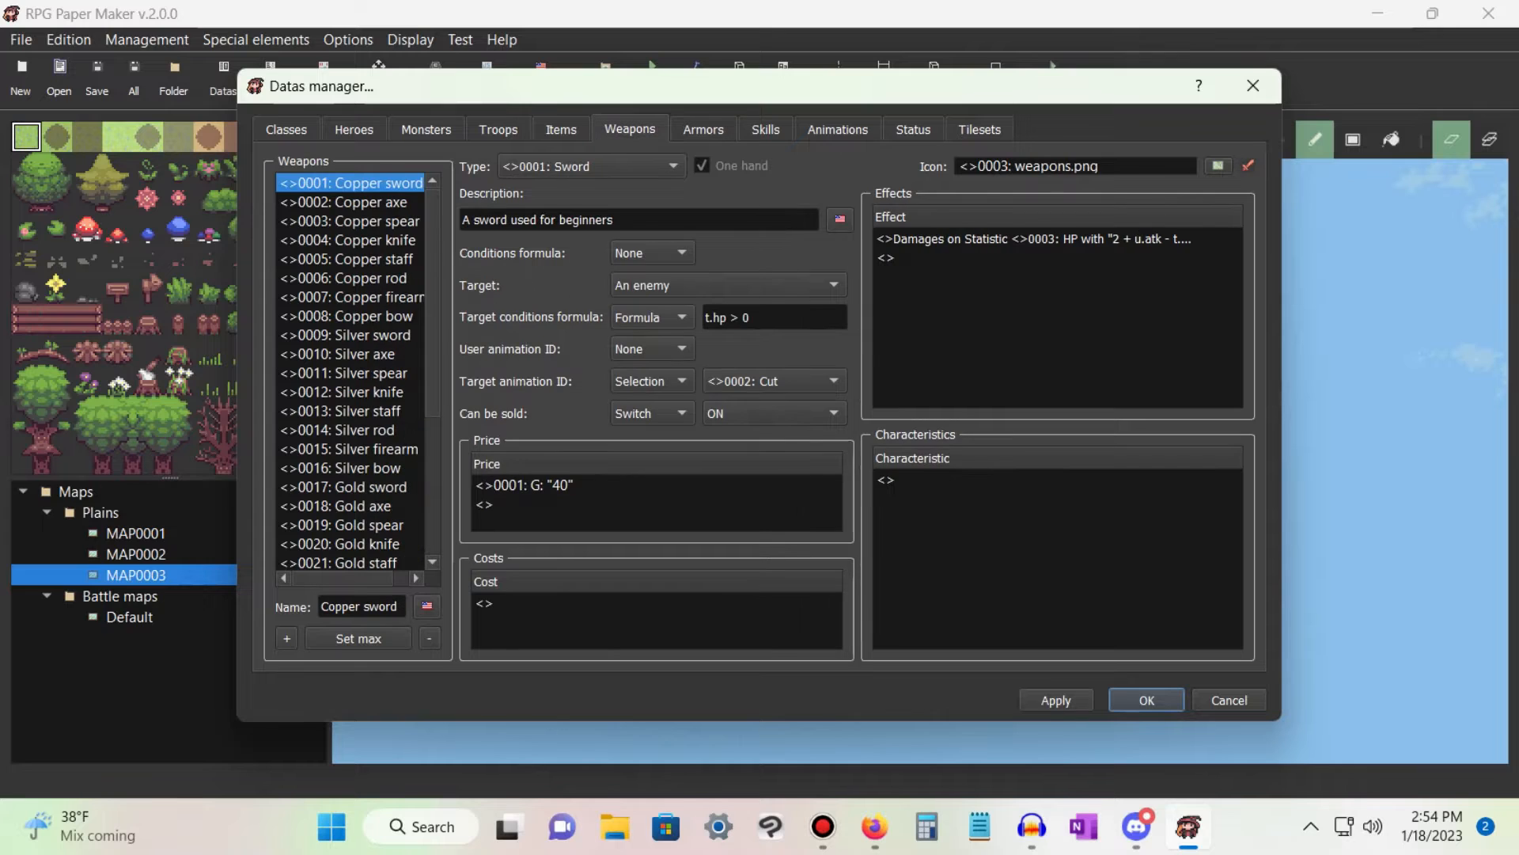
scroll(352, 372, "down", 4)
left_click(286, 637)
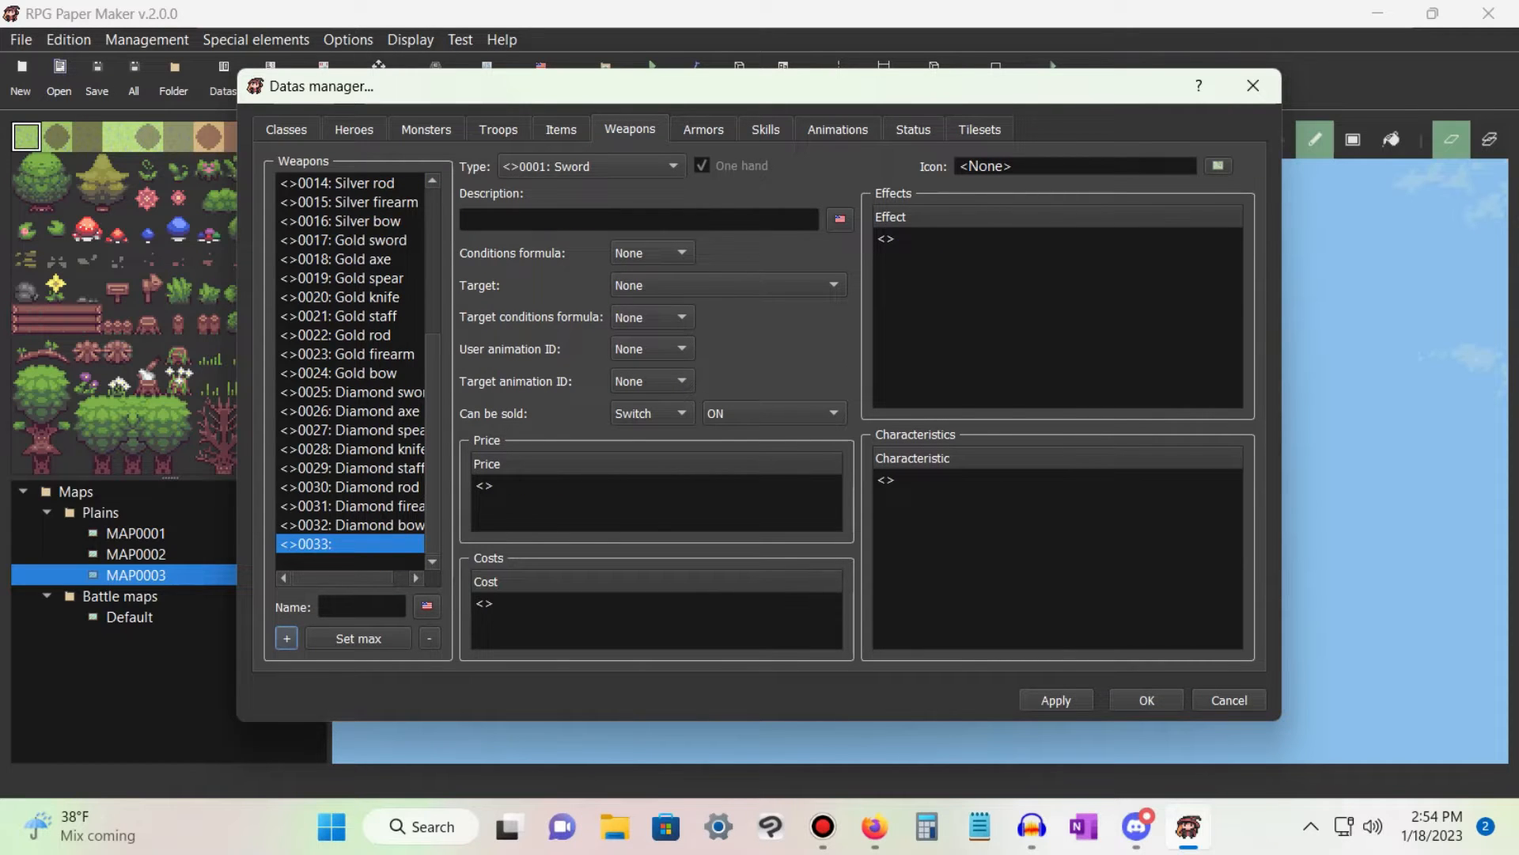
left_click(640, 220)
left_click(361, 606)
type("Woo")
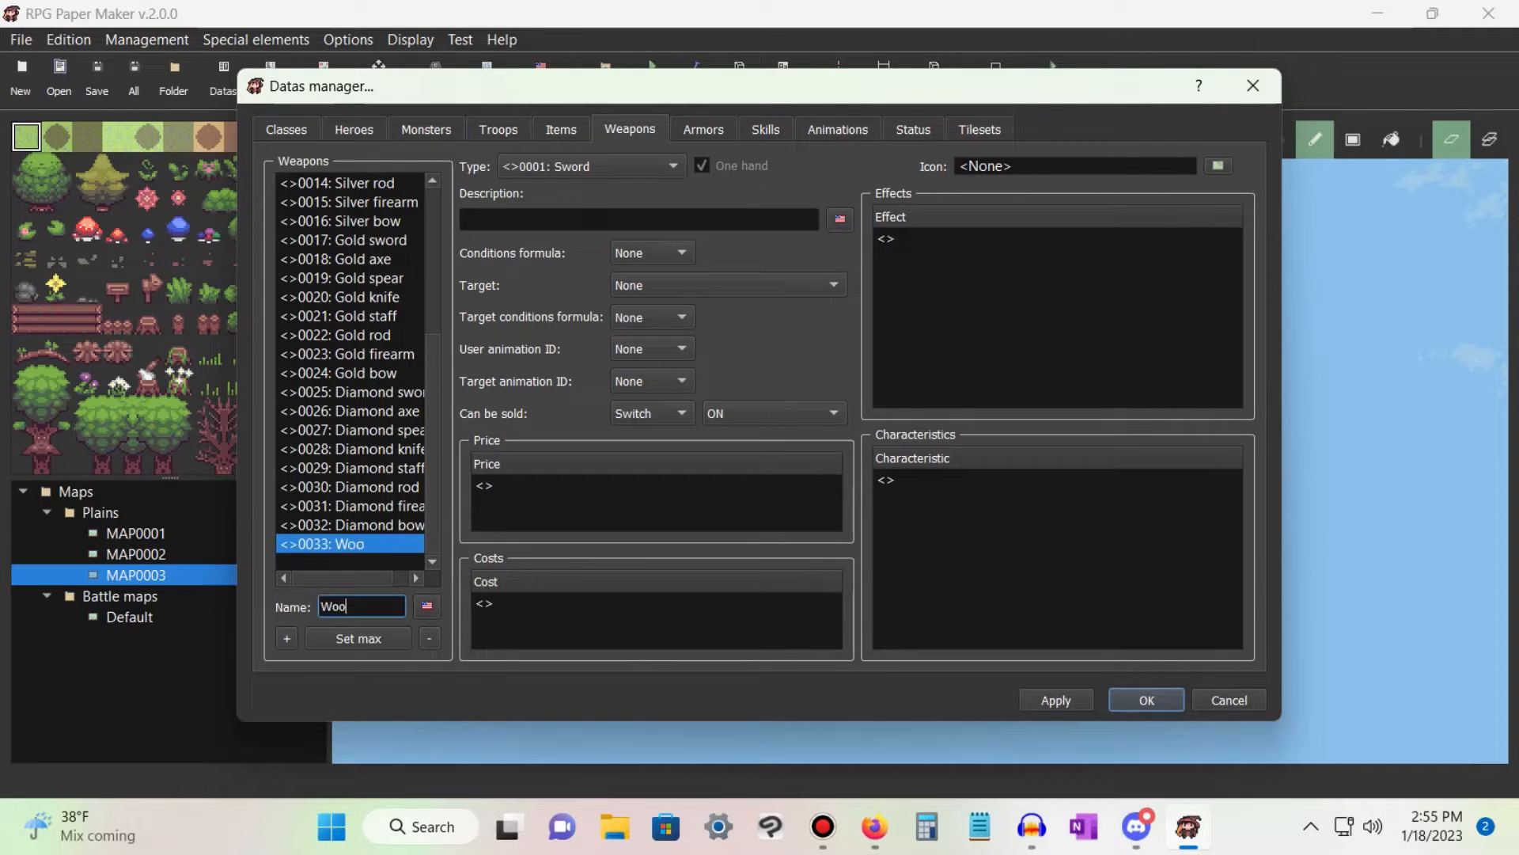
type("den Sword")
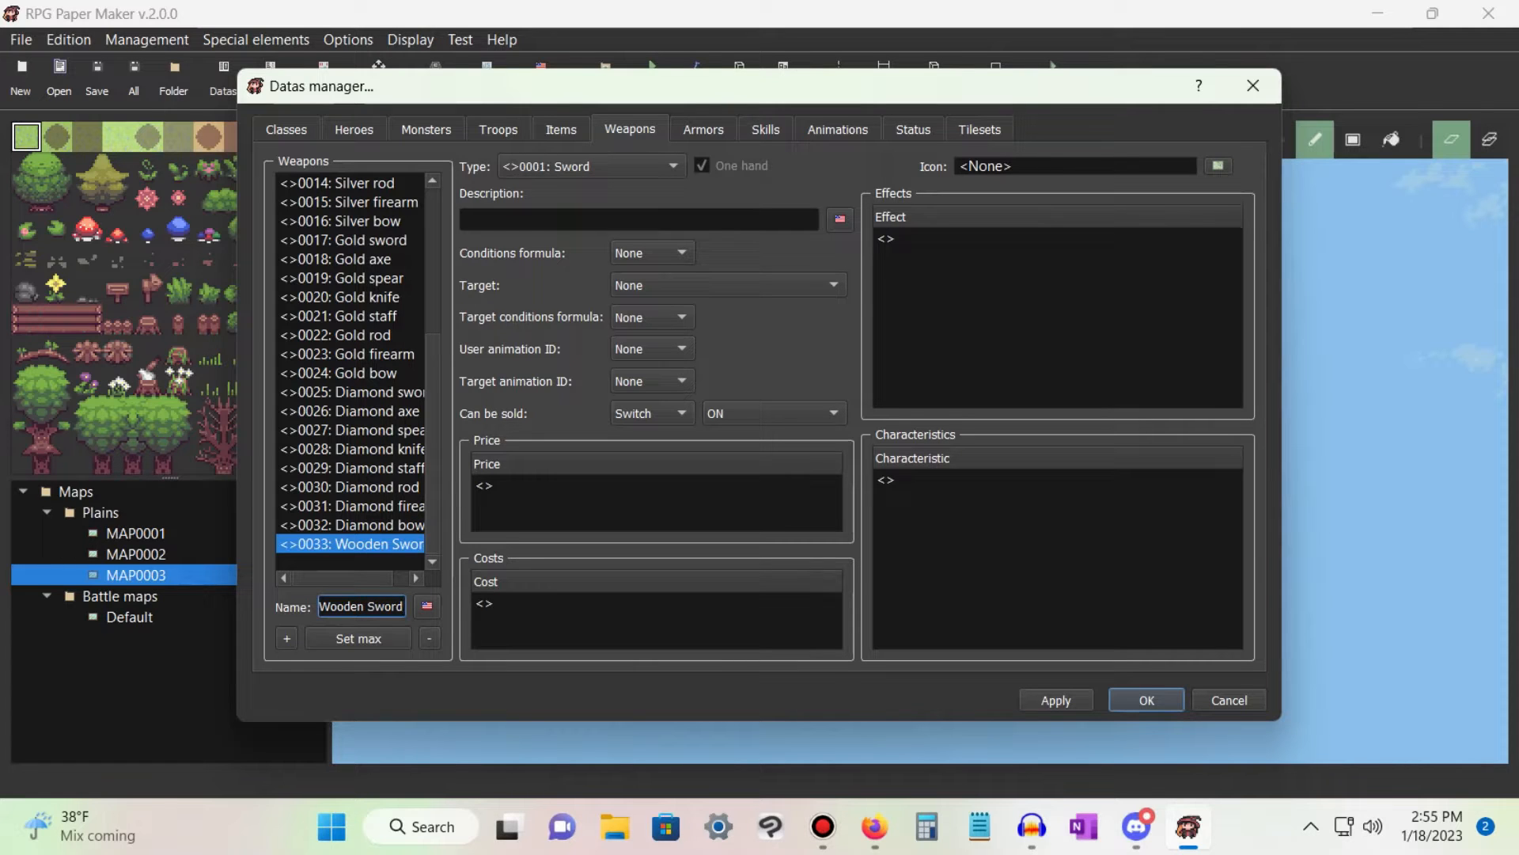
Keep the Wooden Sword's type as Sword and assign it the first icon from weapons.png.
left_click(592, 166)
left_click(592, 166)
left_click(1218, 166)
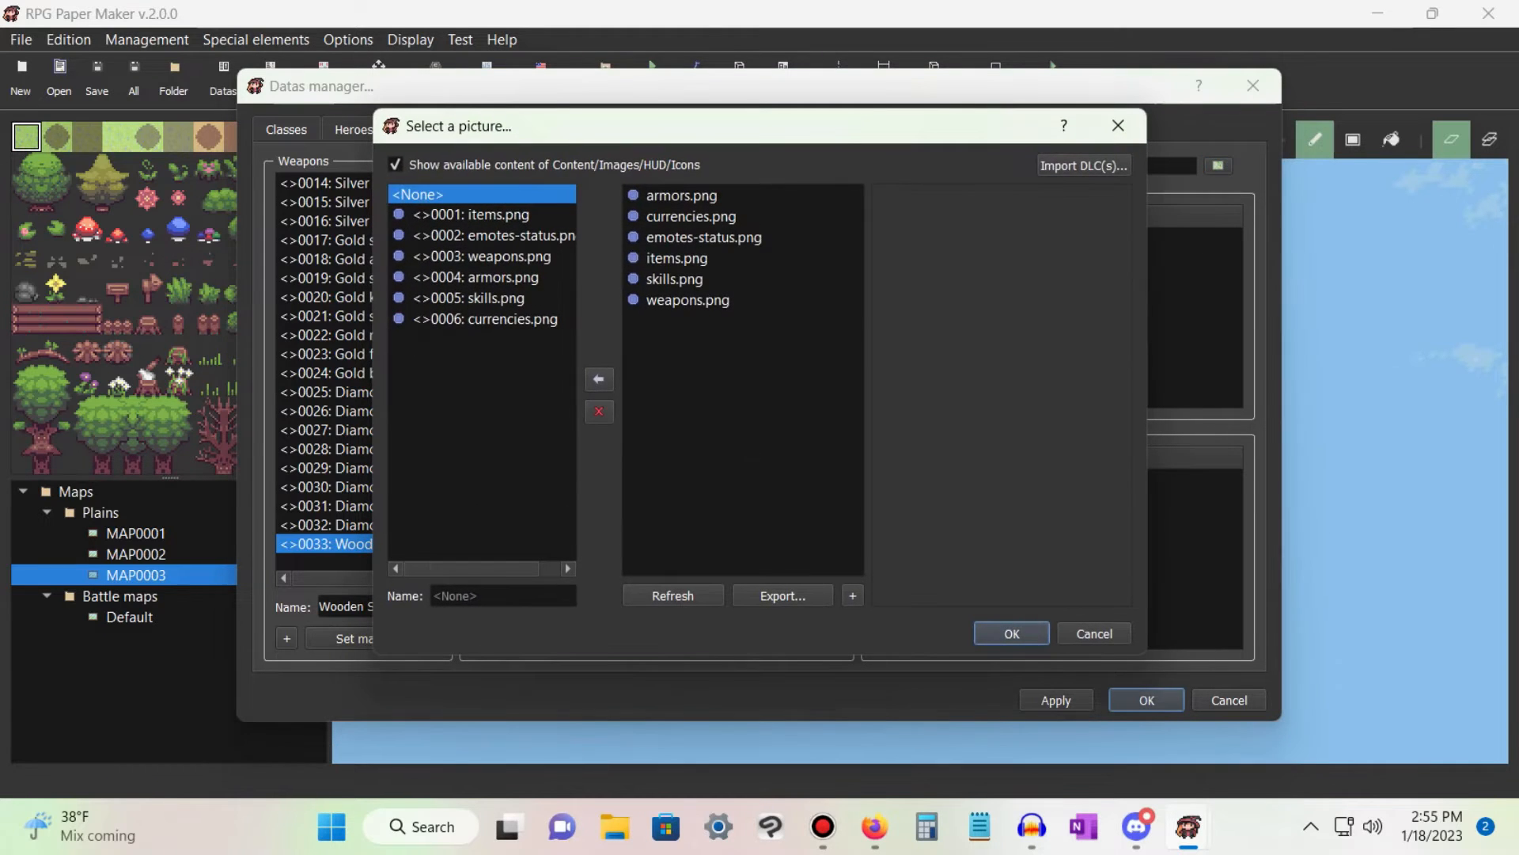
left_click(467, 255)
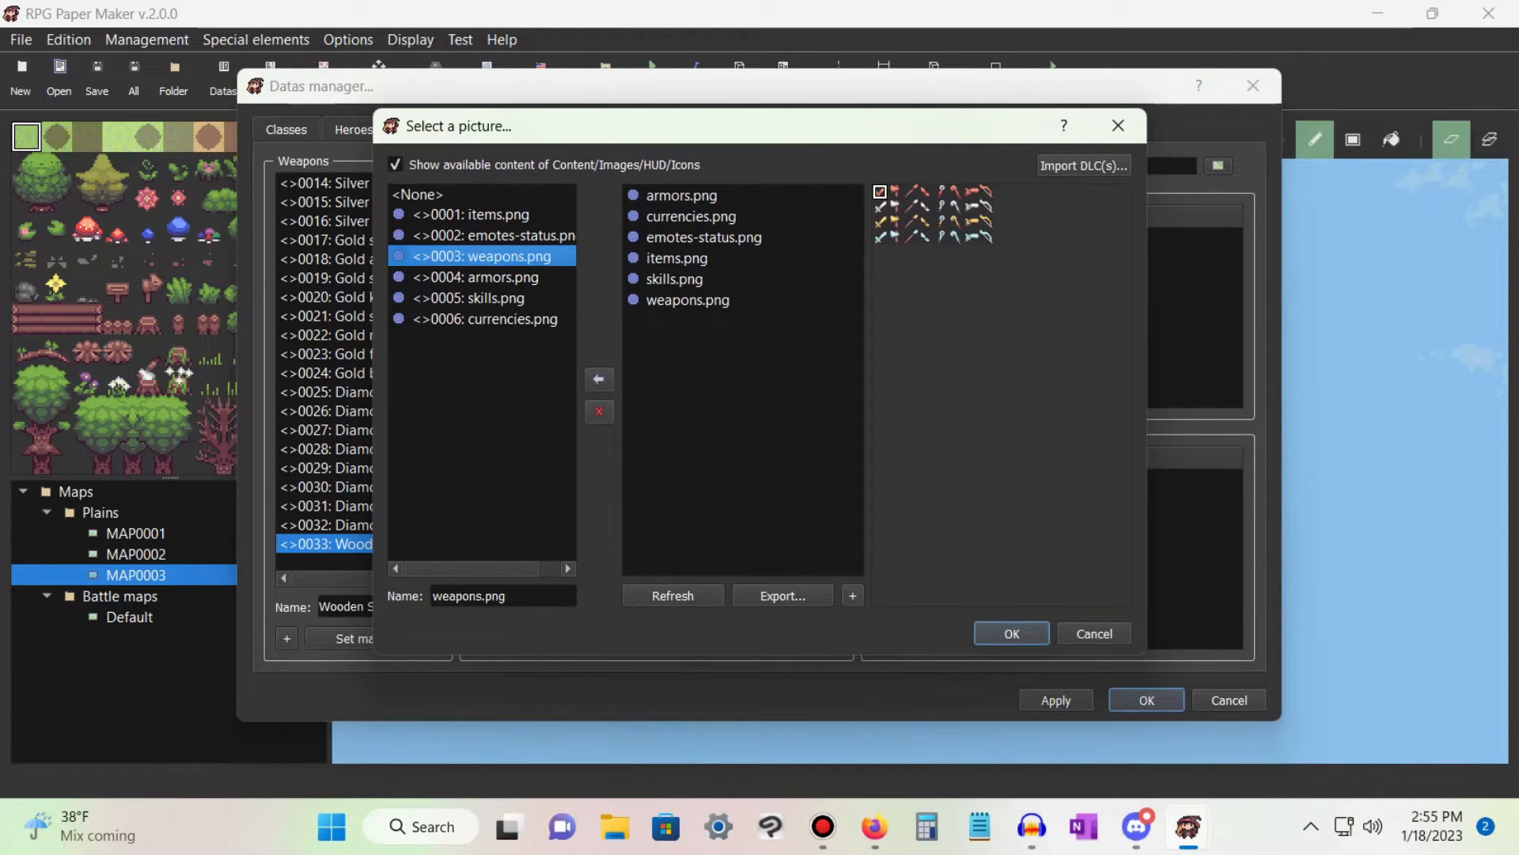
key("Return")
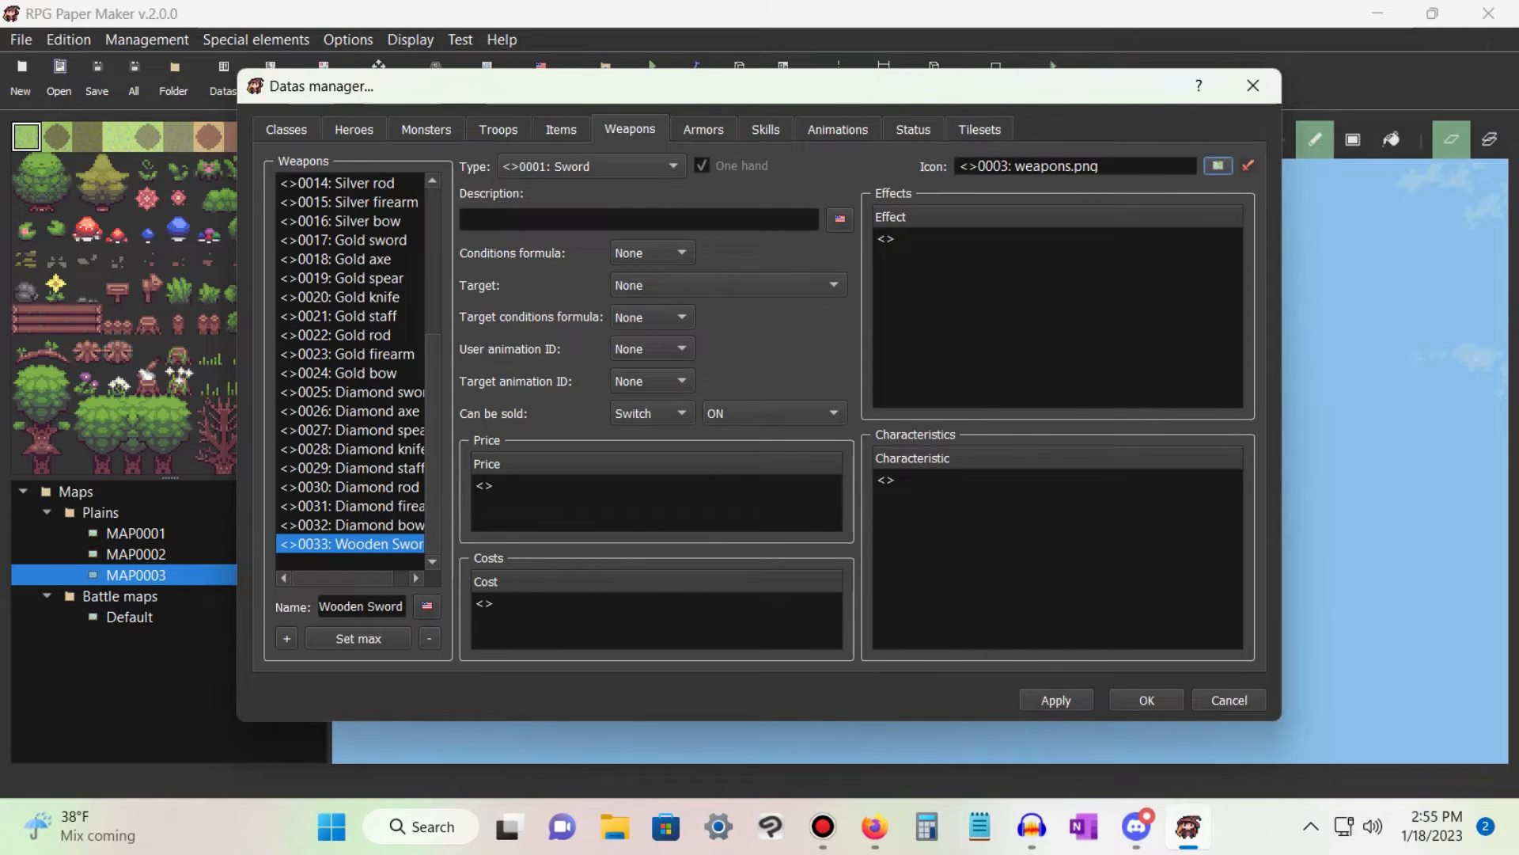
Describe the Wooden Sword as "A wooden sword" and set its target to An enemy.
left_click(640, 220)
type("A wooden sword")
key("ctrl")
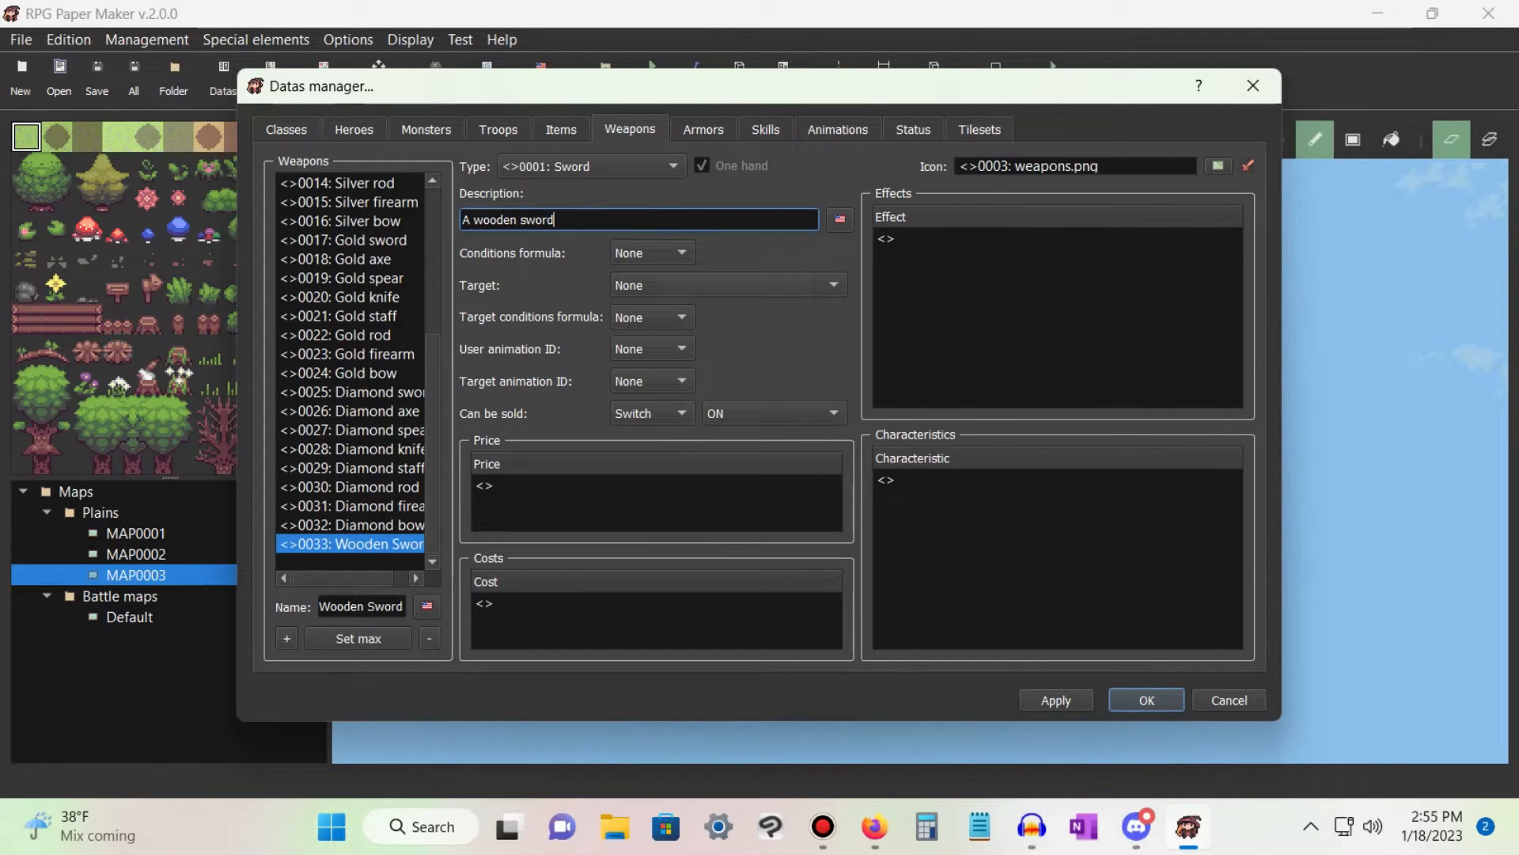
key("ctrl")
left_click(715, 284)
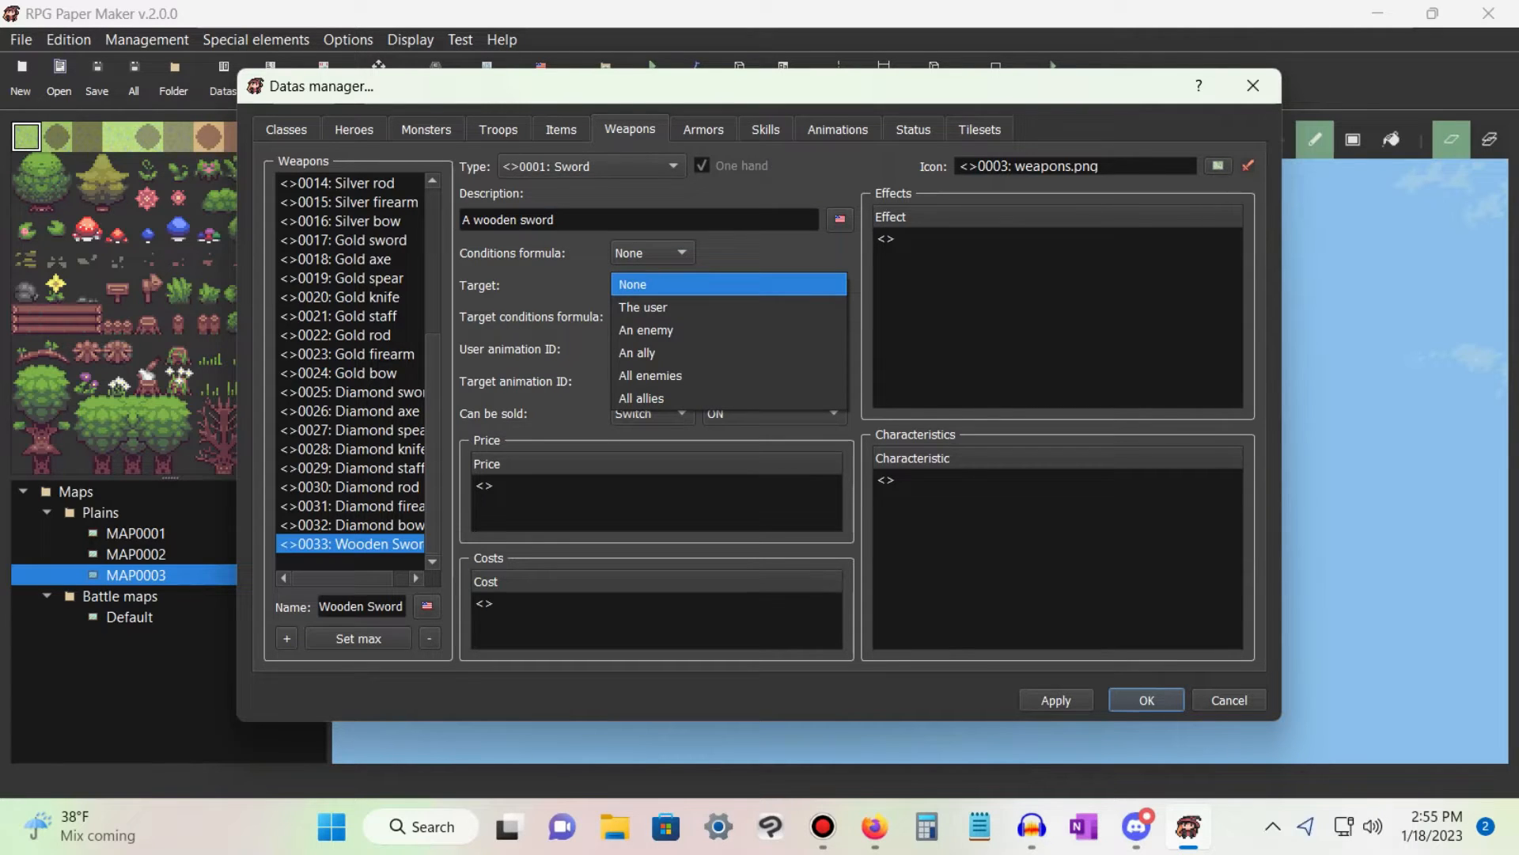
key("ctrl")
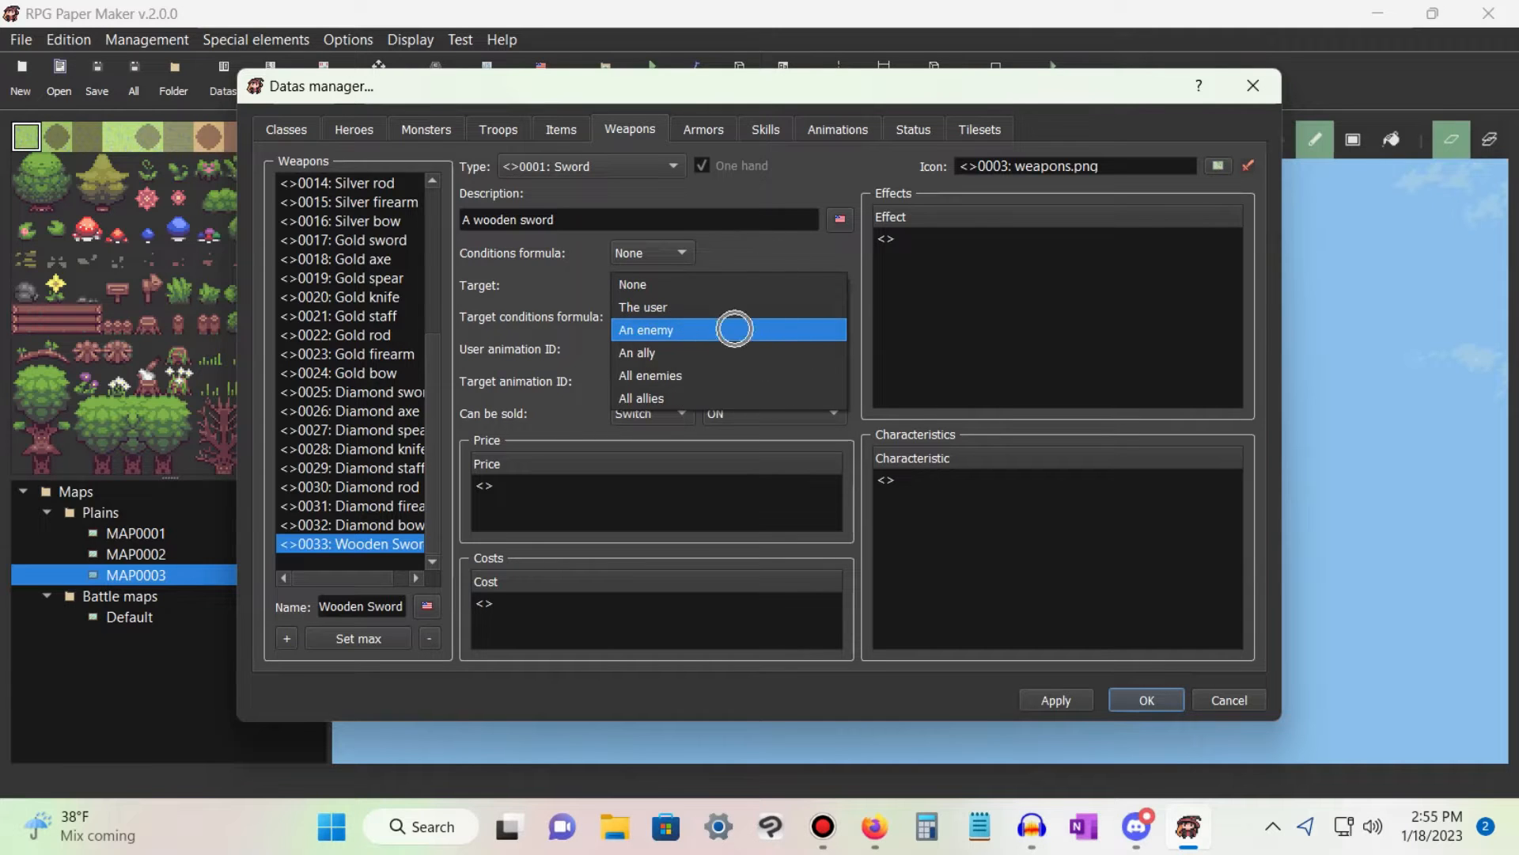
left_click(734, 329)
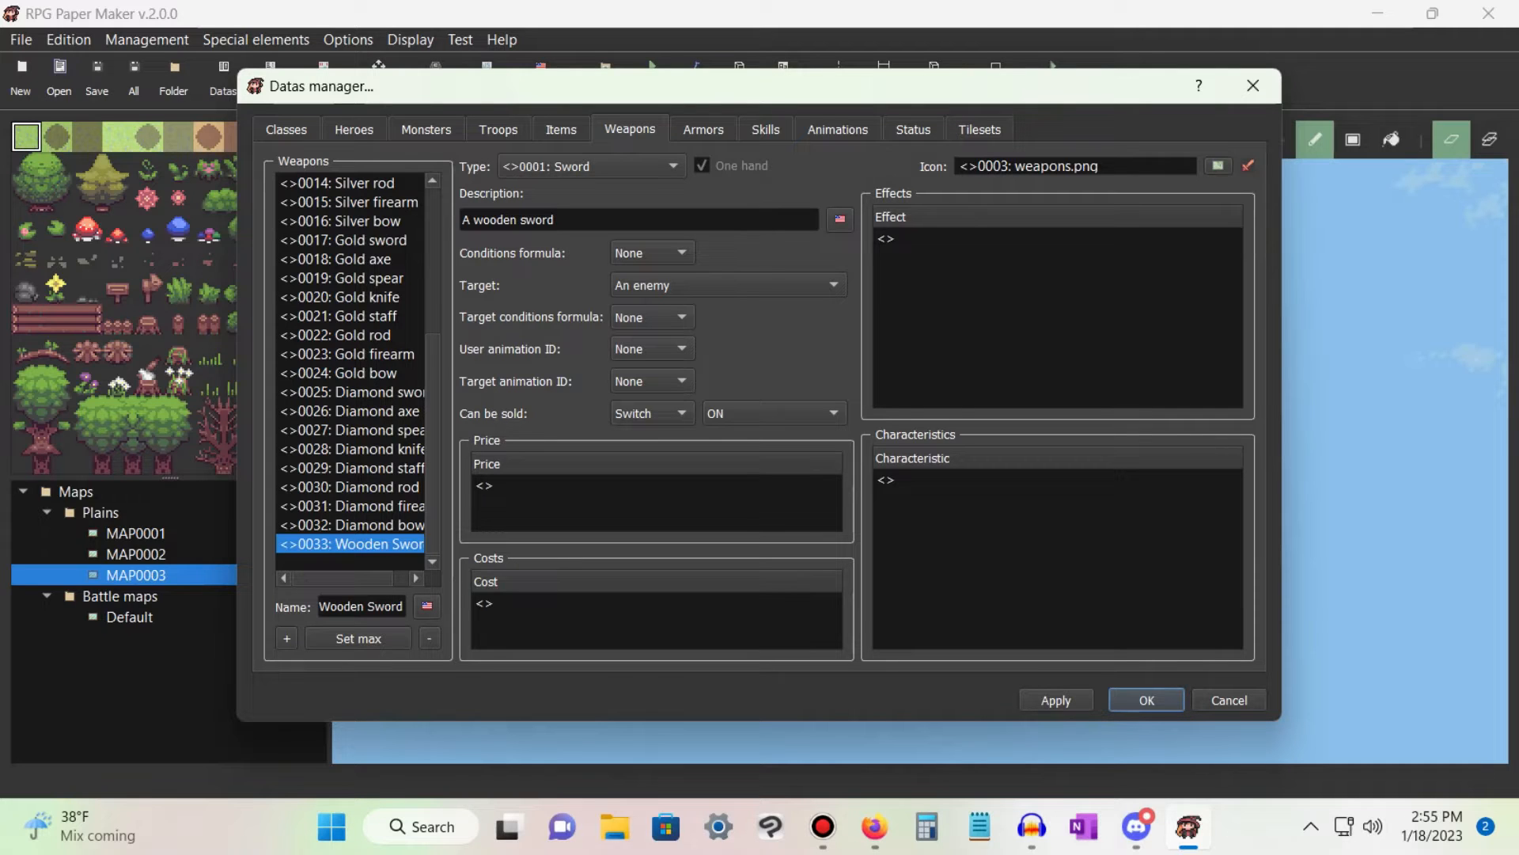
key("ctrl")
Keep the Wooden Sword's user animation at None and set its target animation to the selection Cut.
left_click(653, 349)
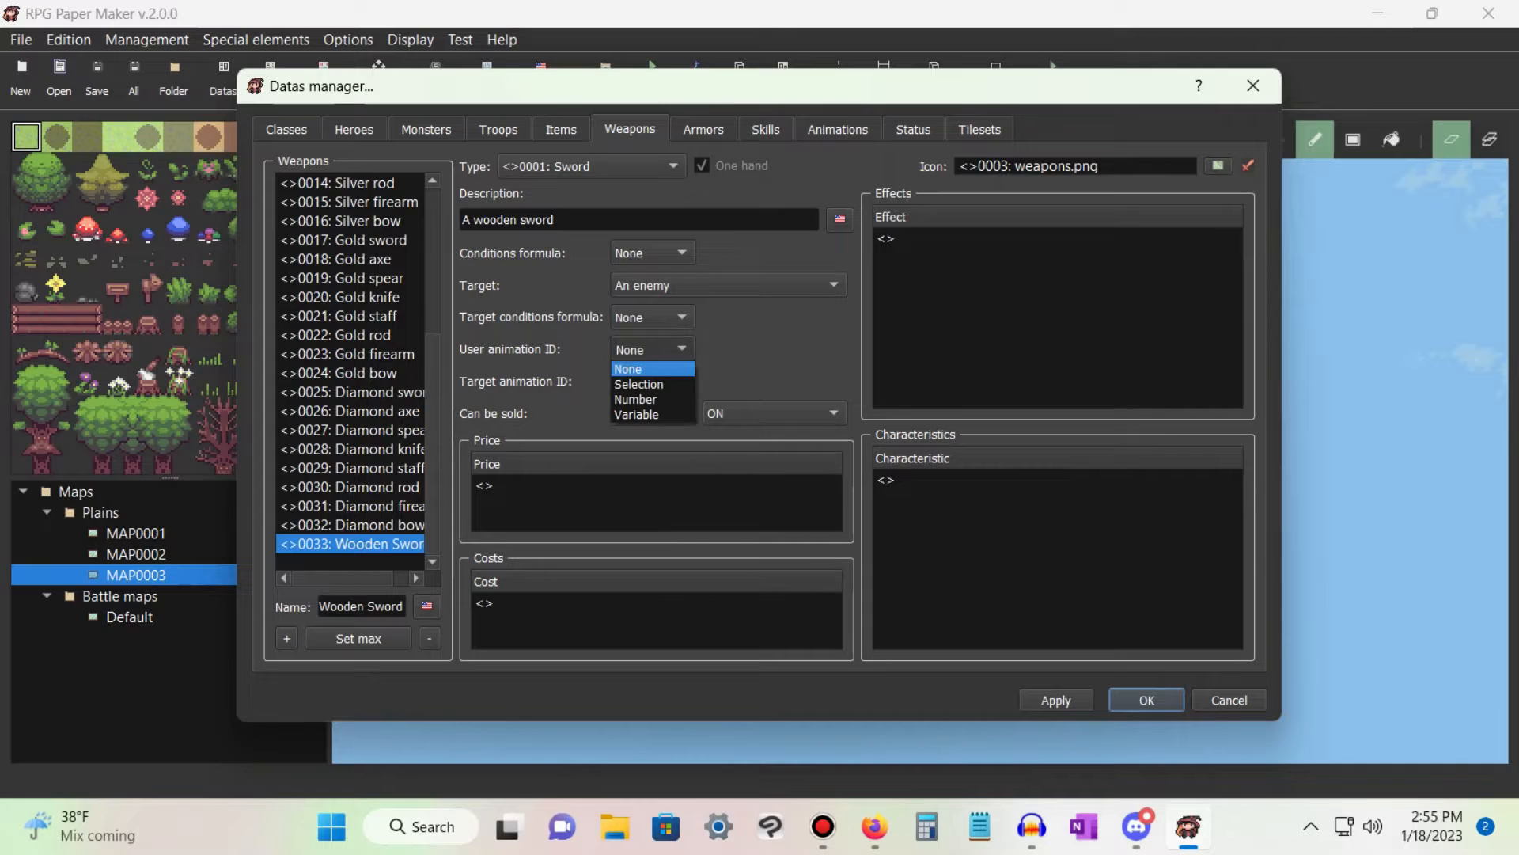
left_click(653, 368)
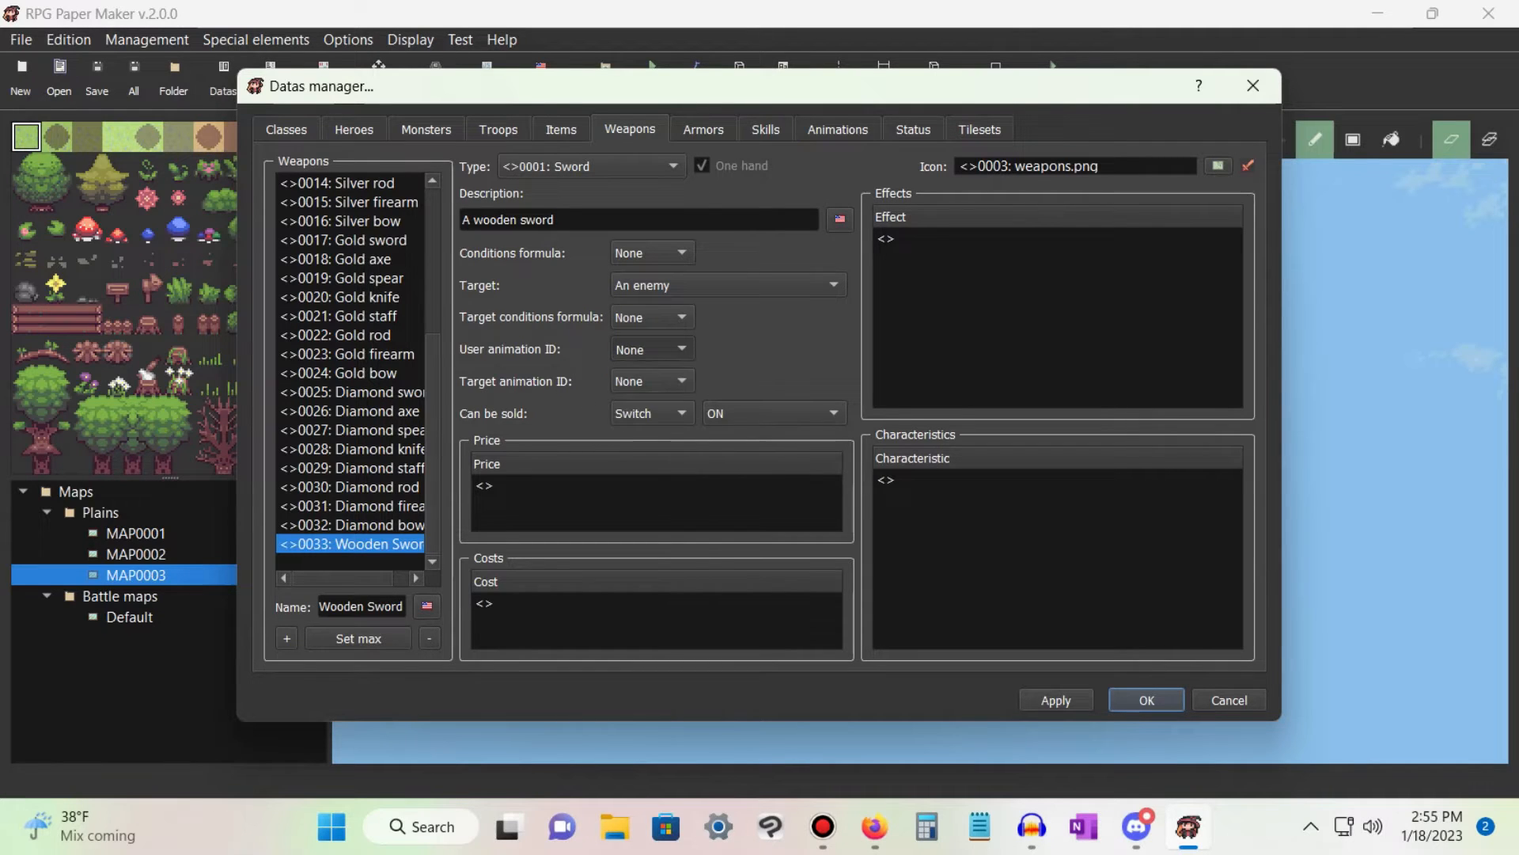
left_click(653, 381)
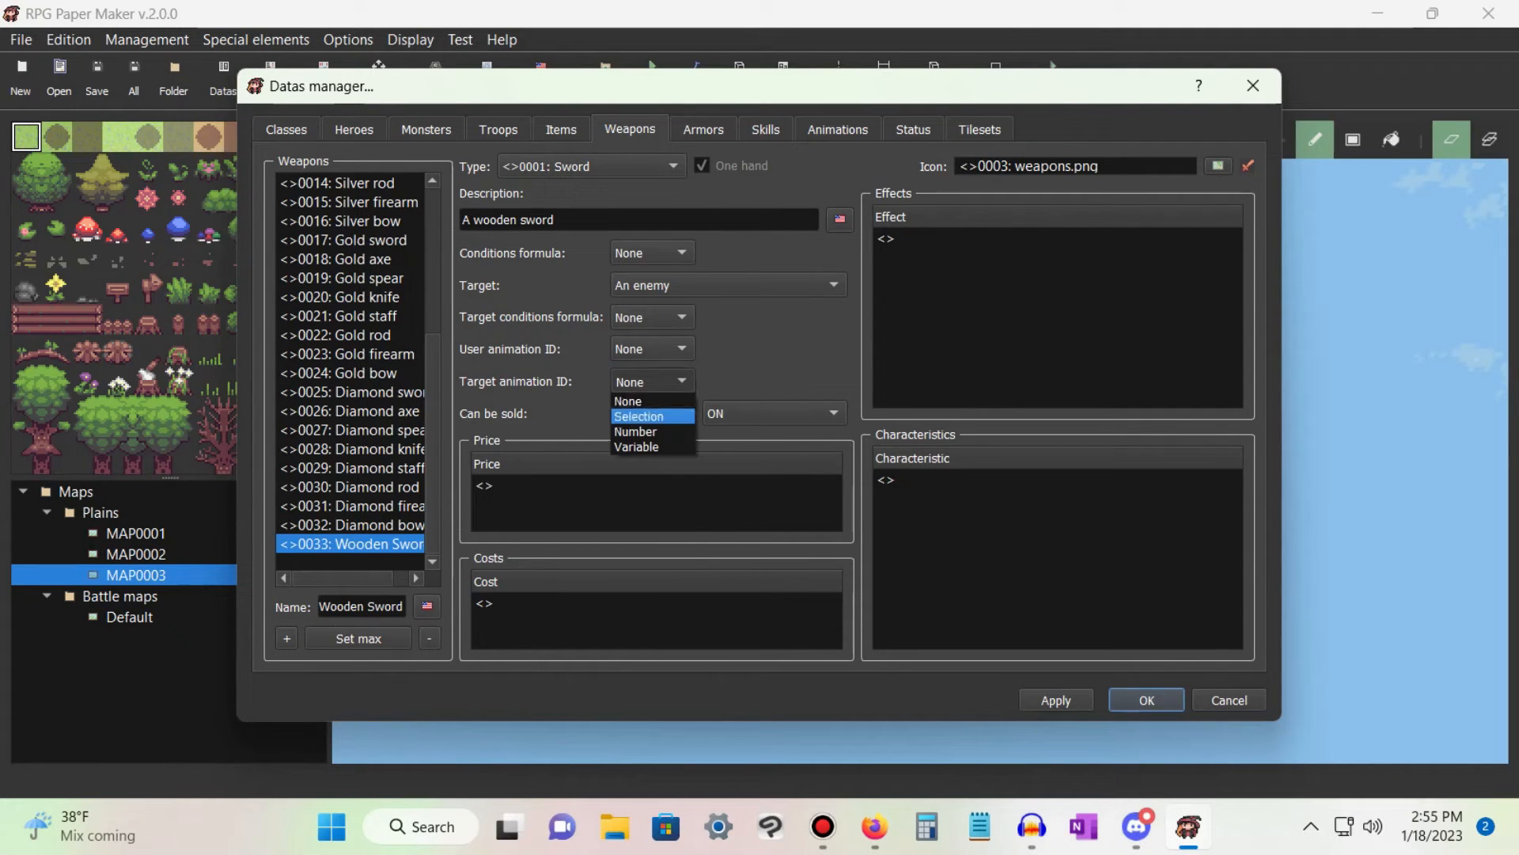
left_click(638, 416)
left_click(774, 381)
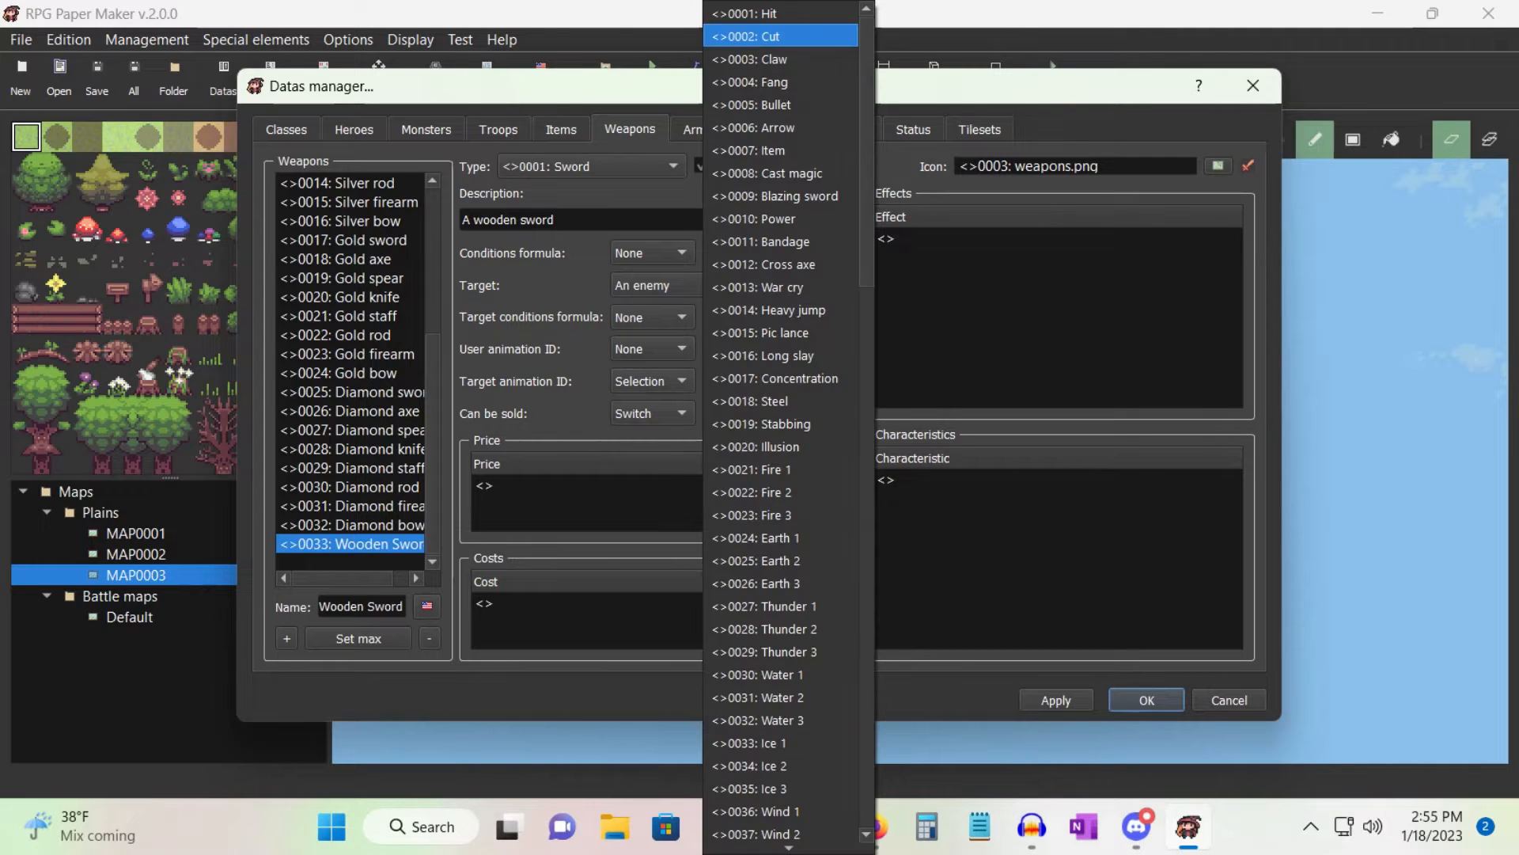
left_click(772, 36)
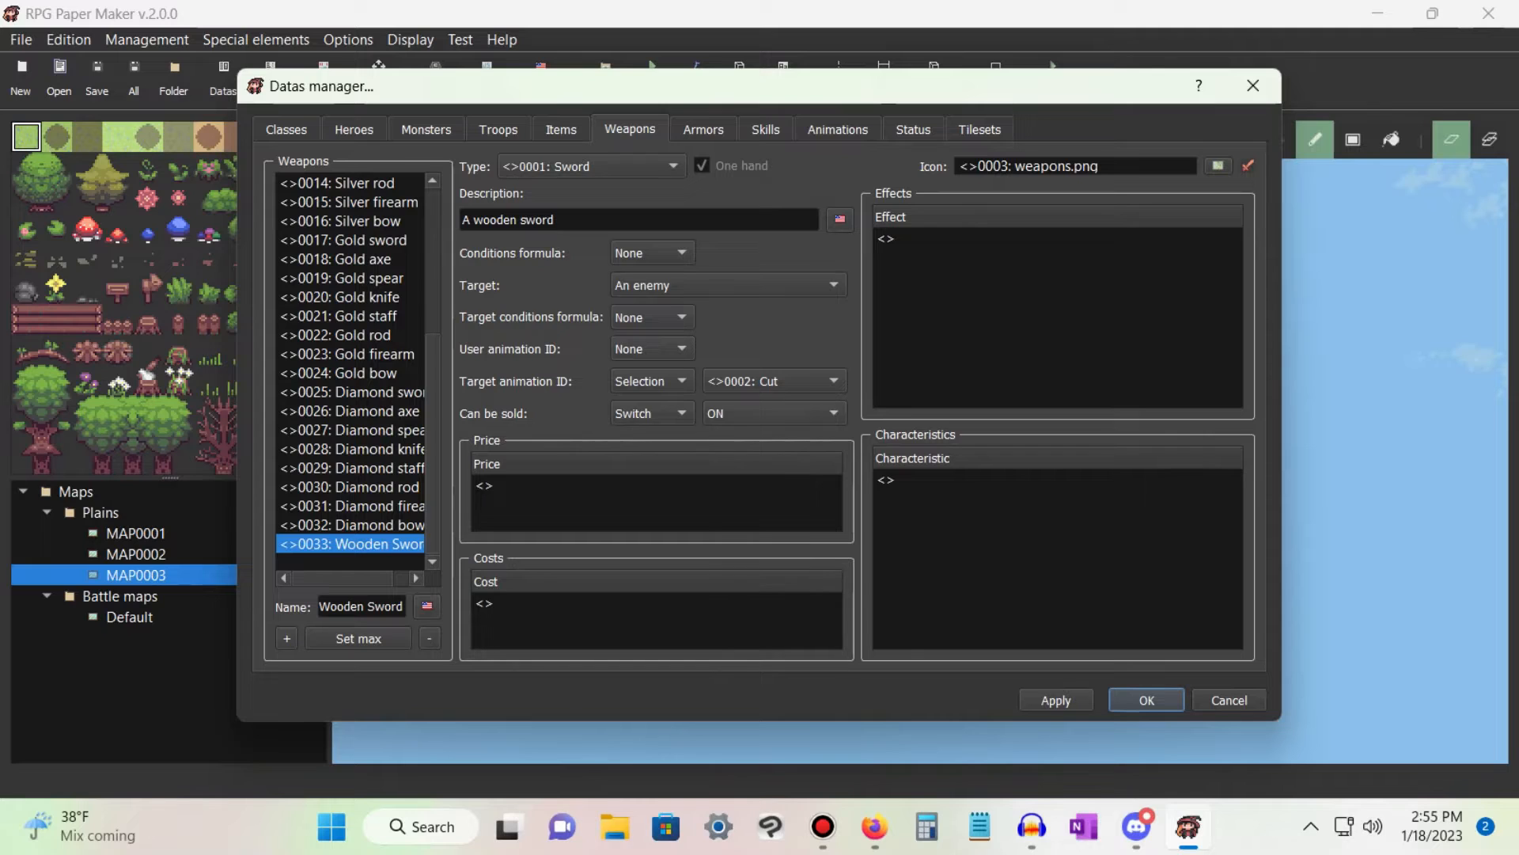
Keep the Wooden Sword sellable and add a price of 10 in the G currency.
left_click(774, 413)
left_click(728, 411)
left_click(655, 486)
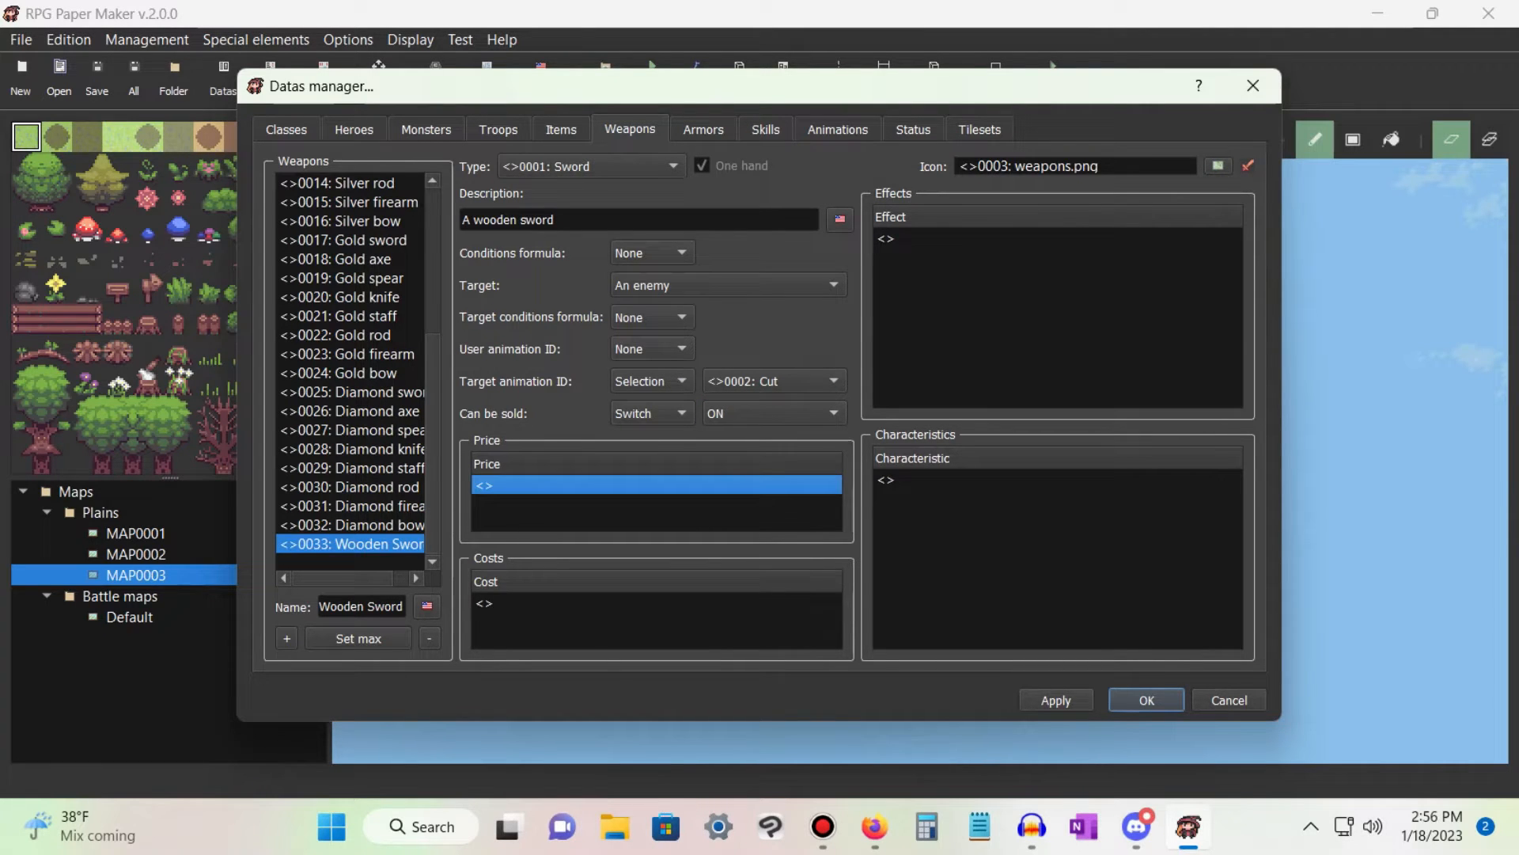
right_click(580, 462)
left_click(609, 475)
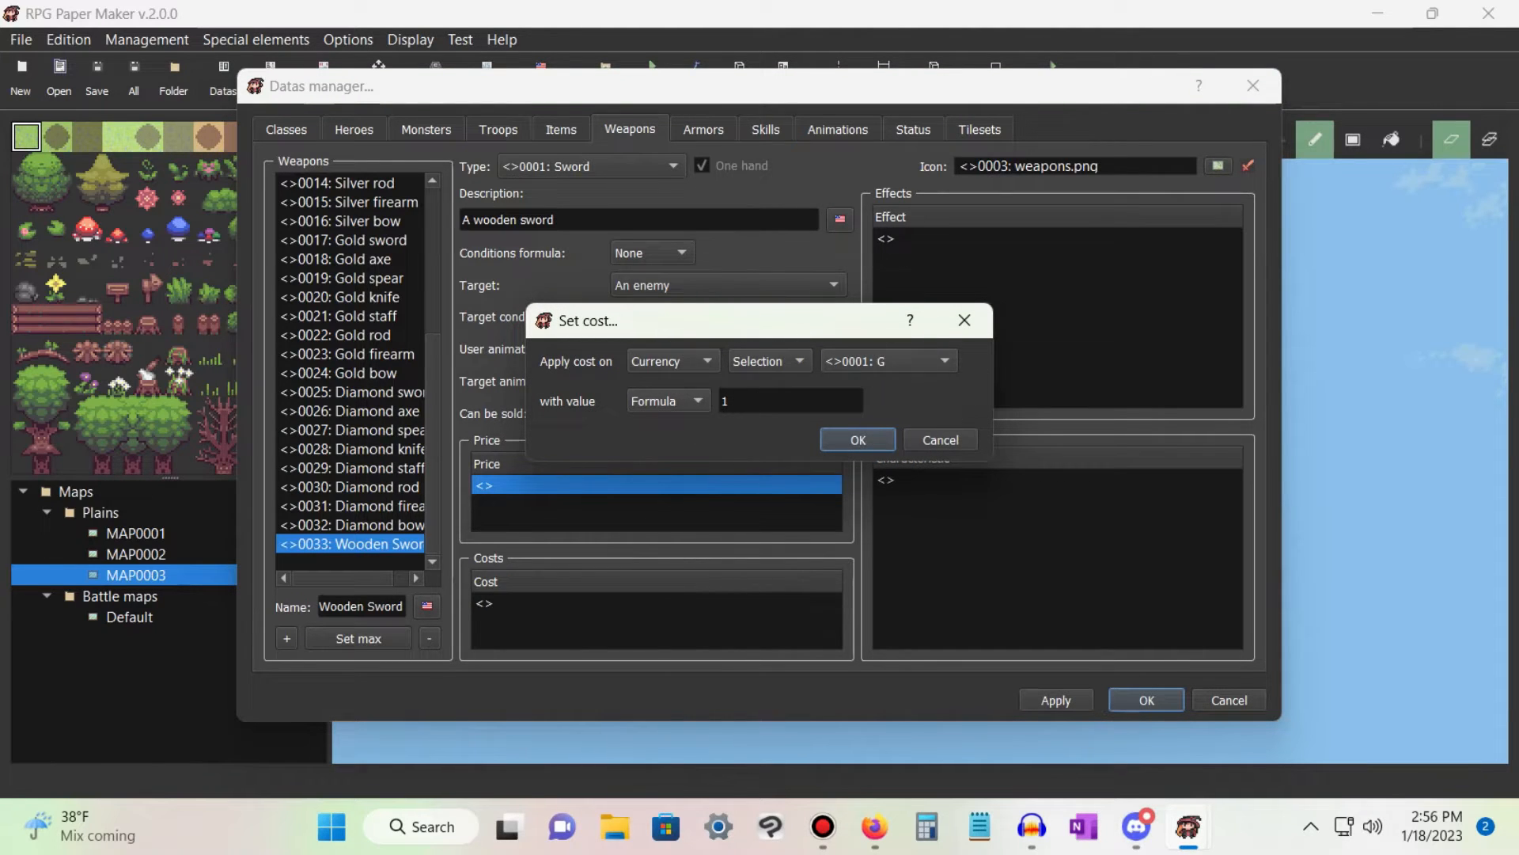
left_click(748, 402)
type("0")
key("Return")
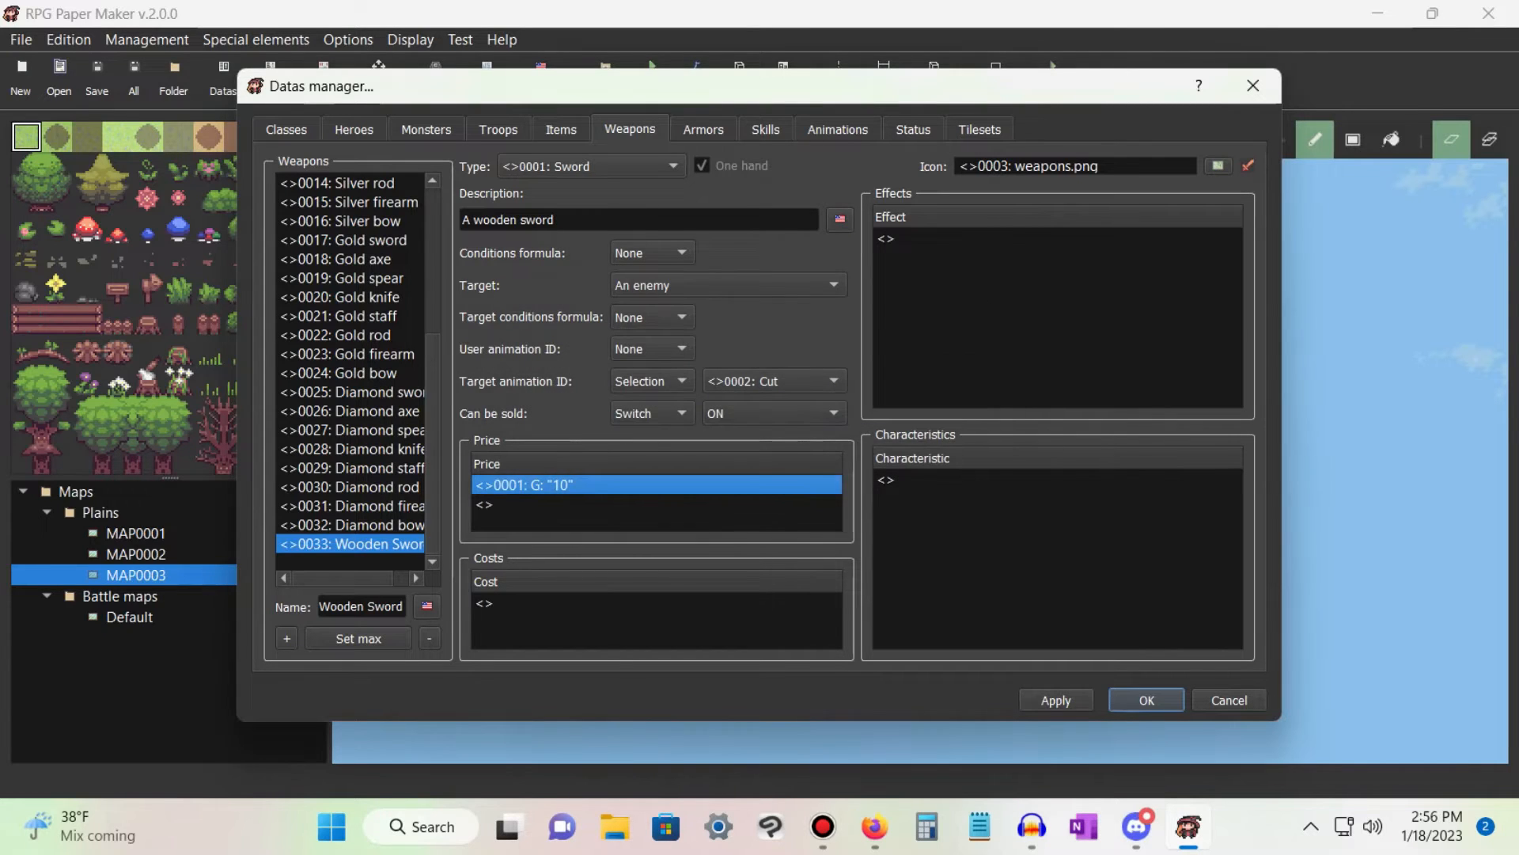
left_click(554, 603)
left_click(628, 603)
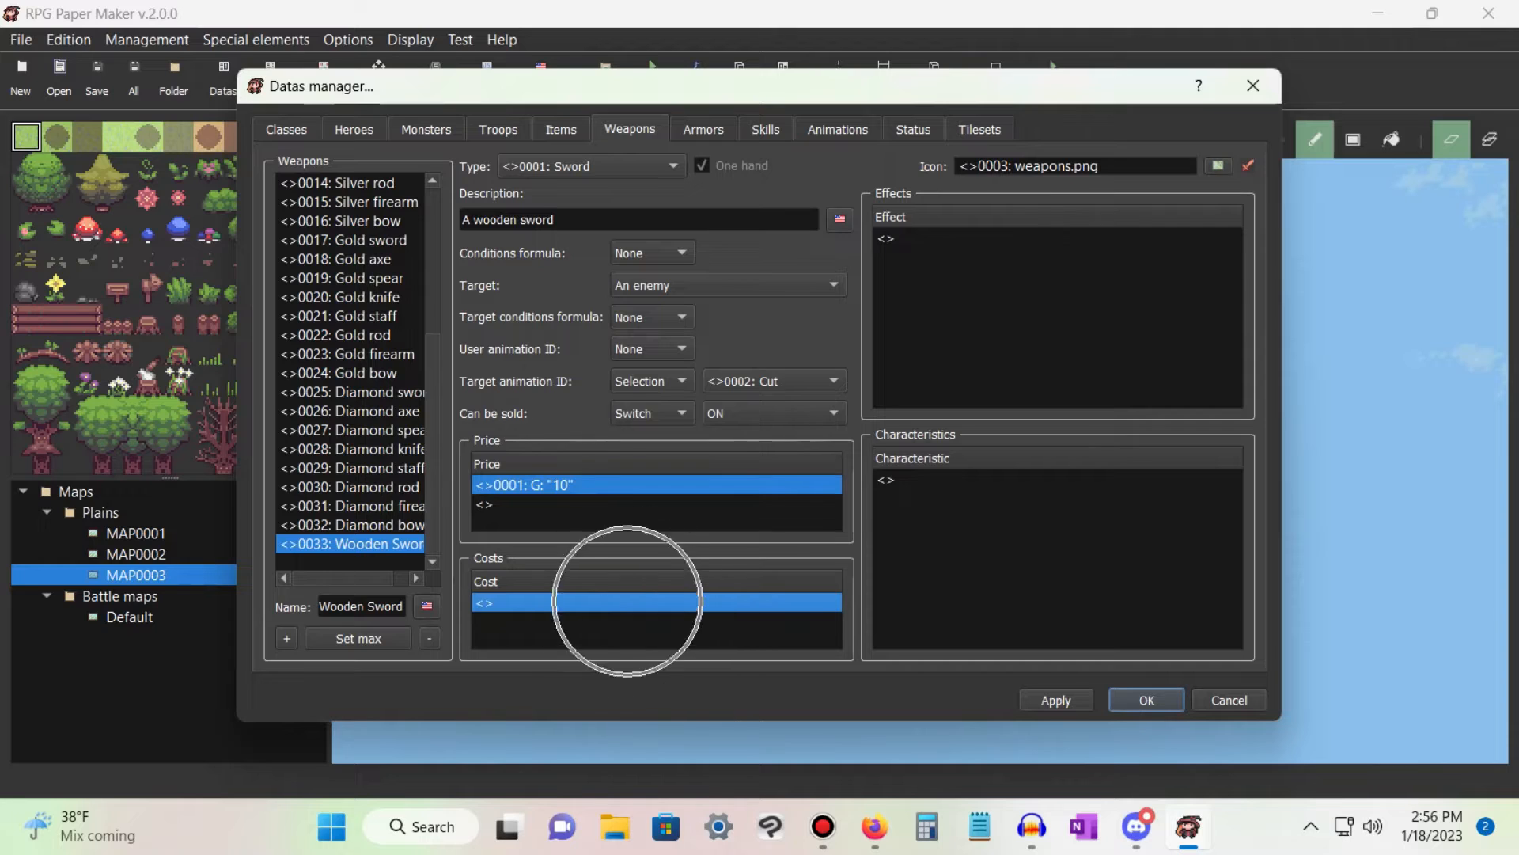
left_click(628, 603)
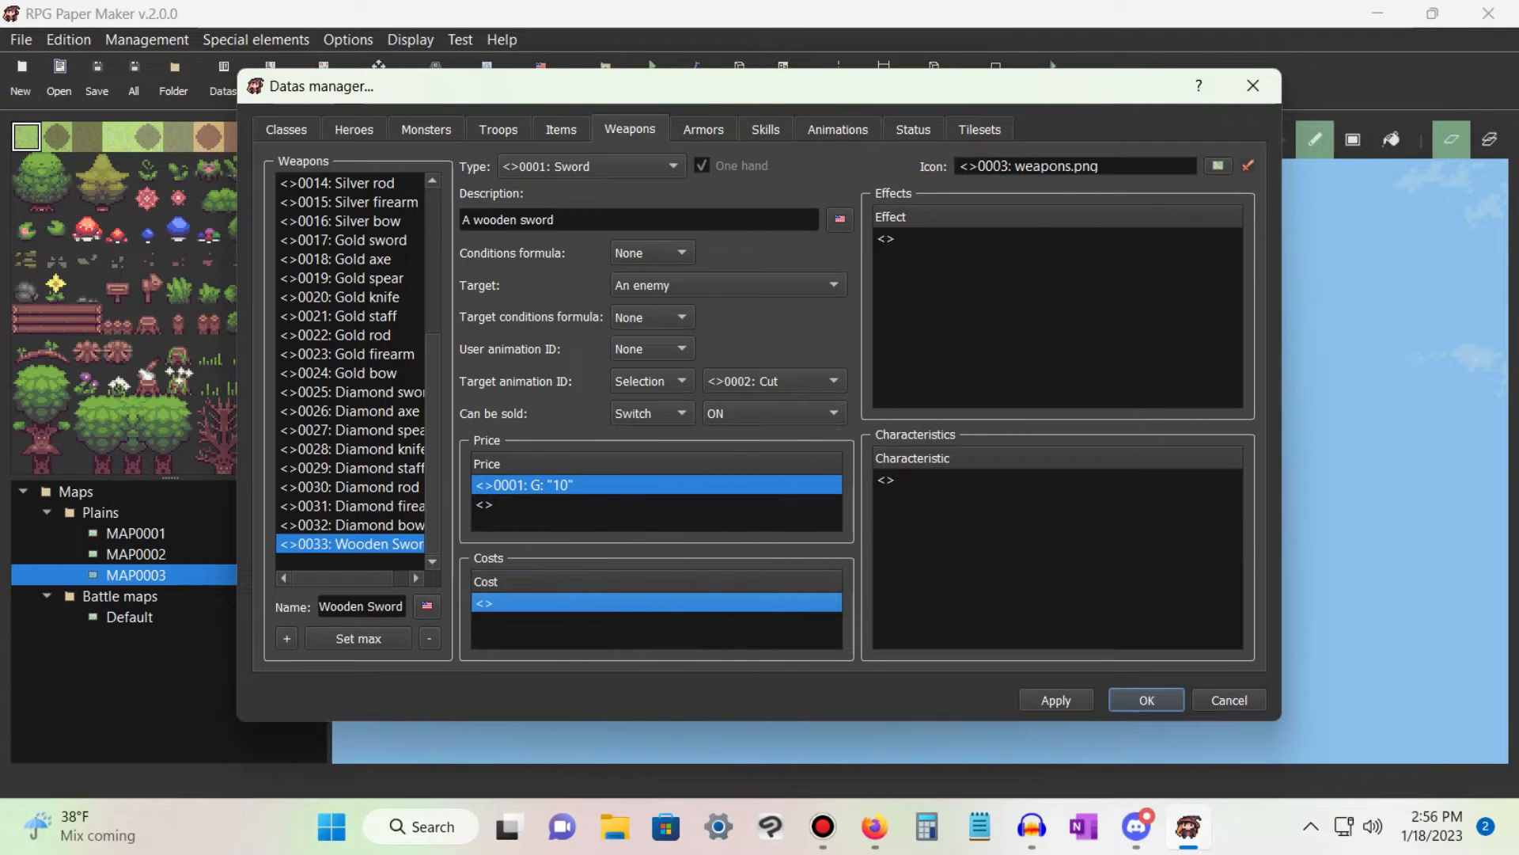
right_click(627, 603)
left_click(649, 613)
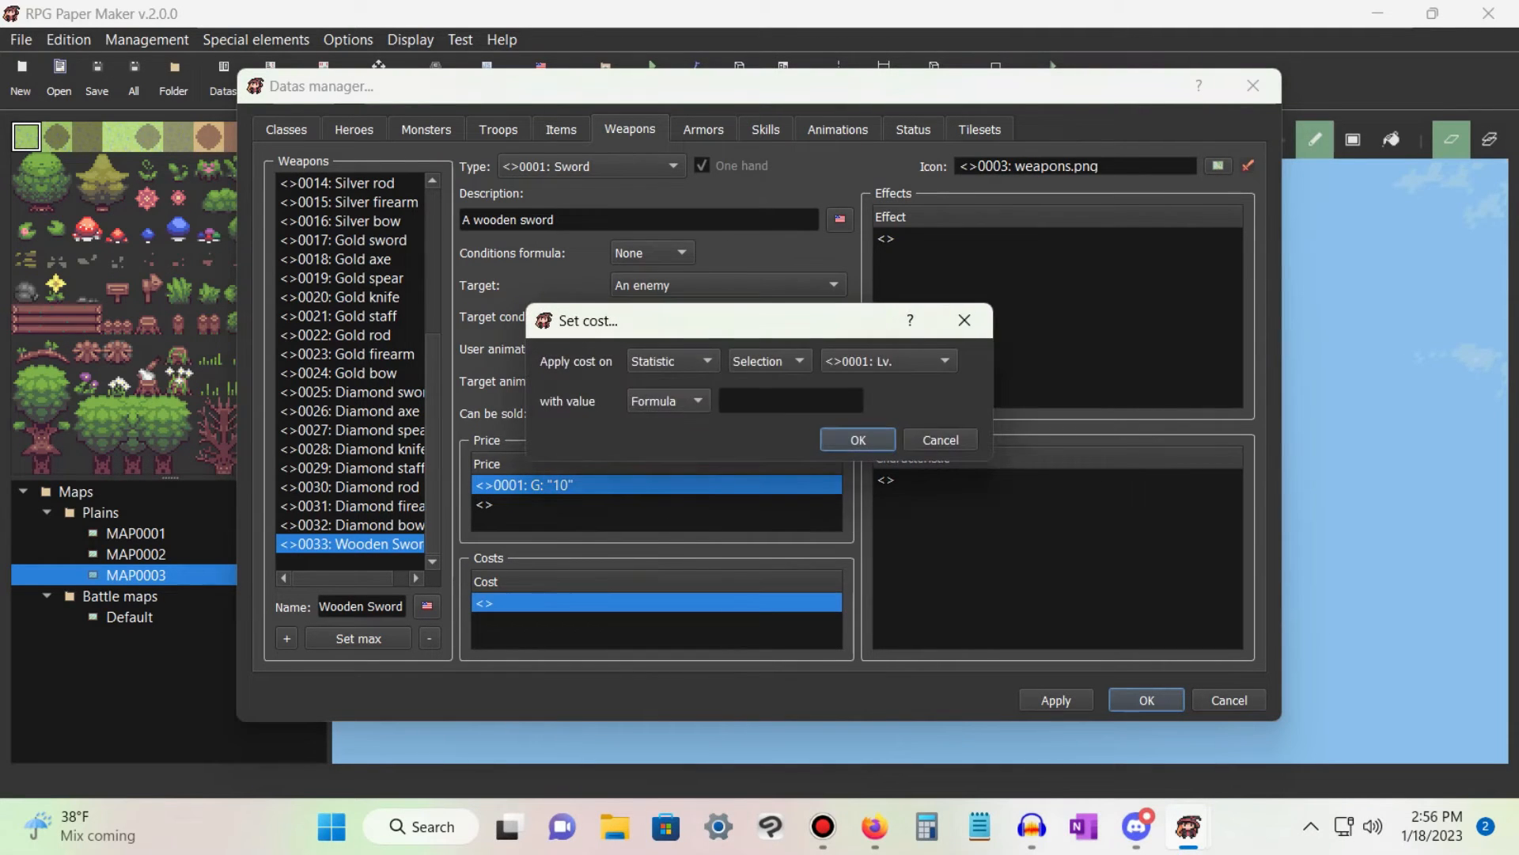
left_click(940, 440)
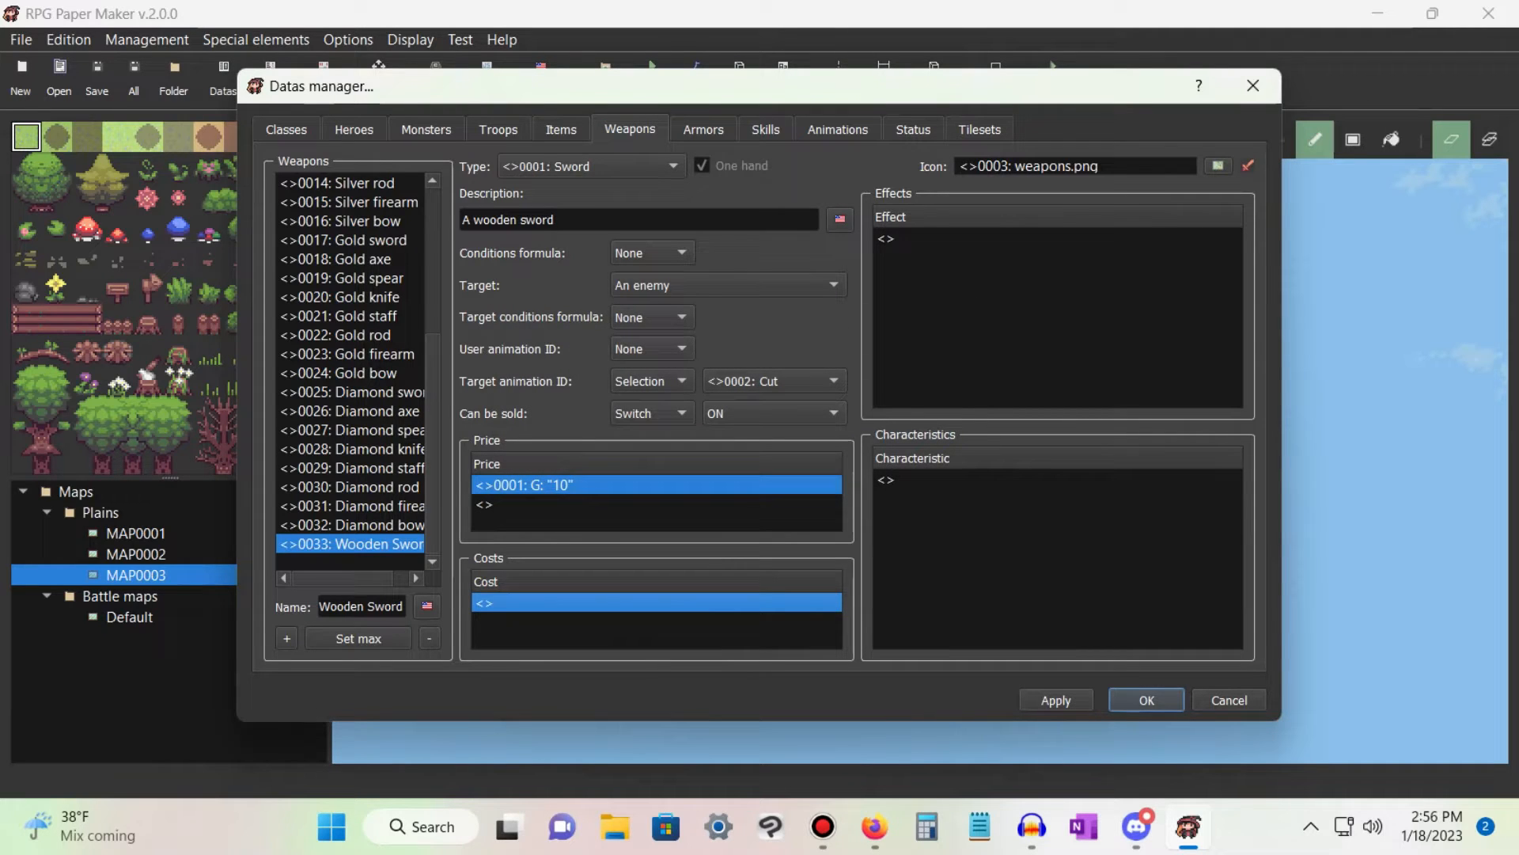
Start a new Wooden Sword effect that deals damage on the HP statistic.
left_click(950, 239)
right_click(953, 238)
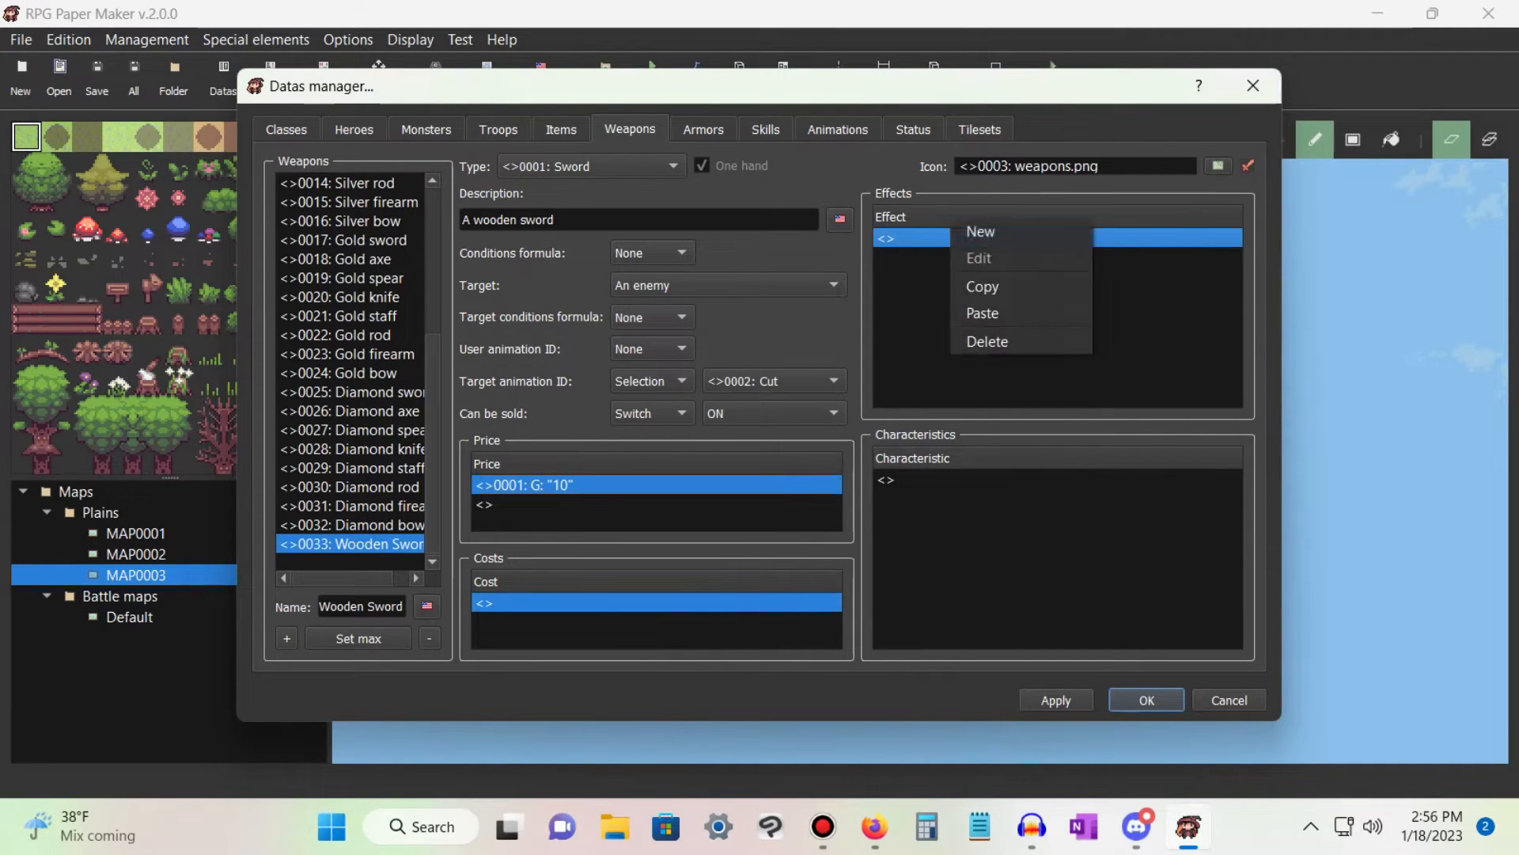
left_click(980, 230)
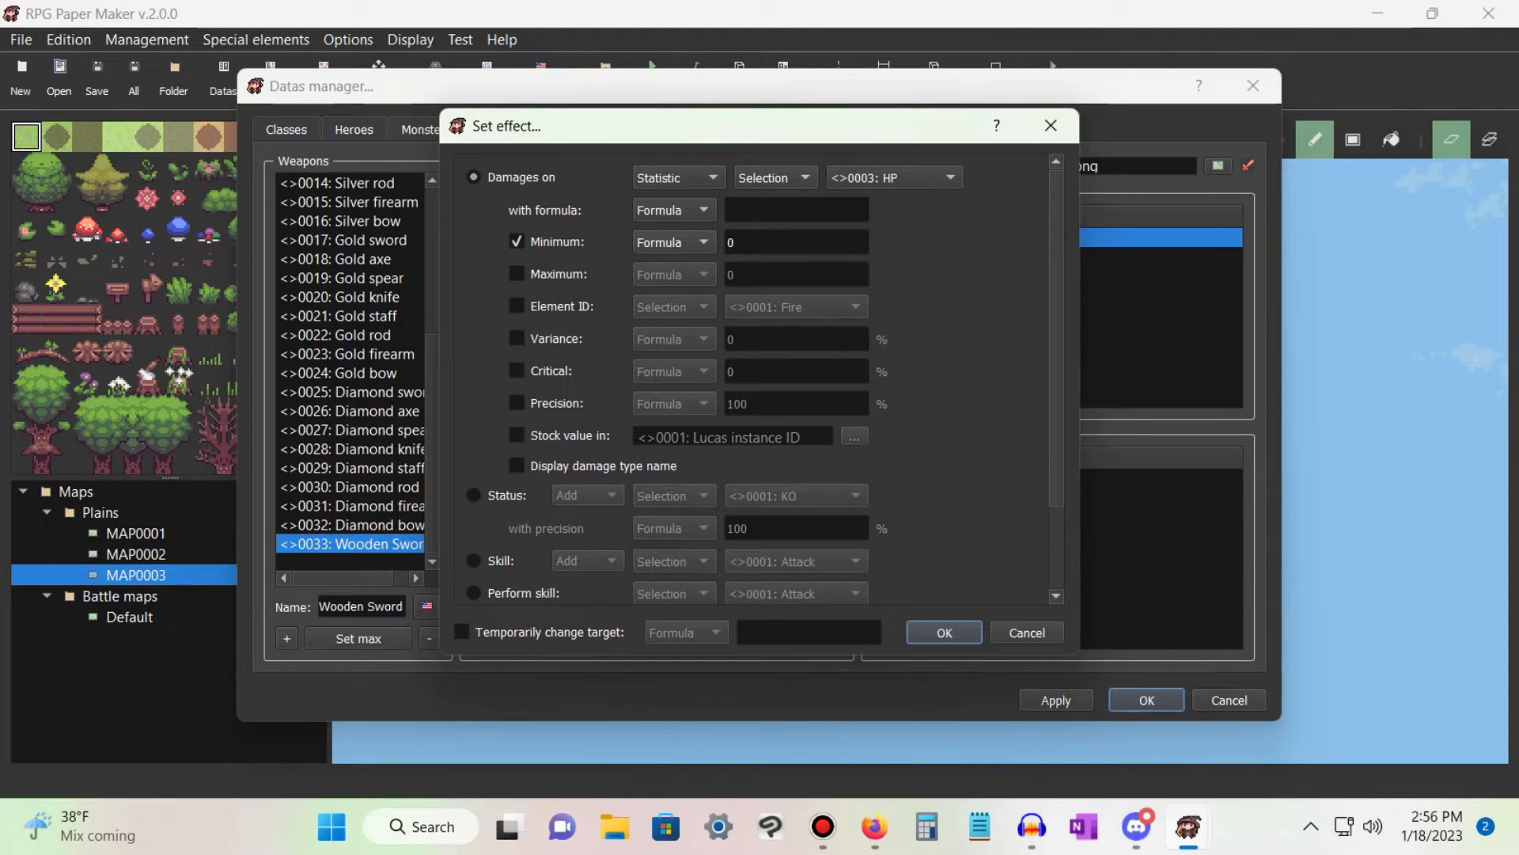
left_click(759, 209)
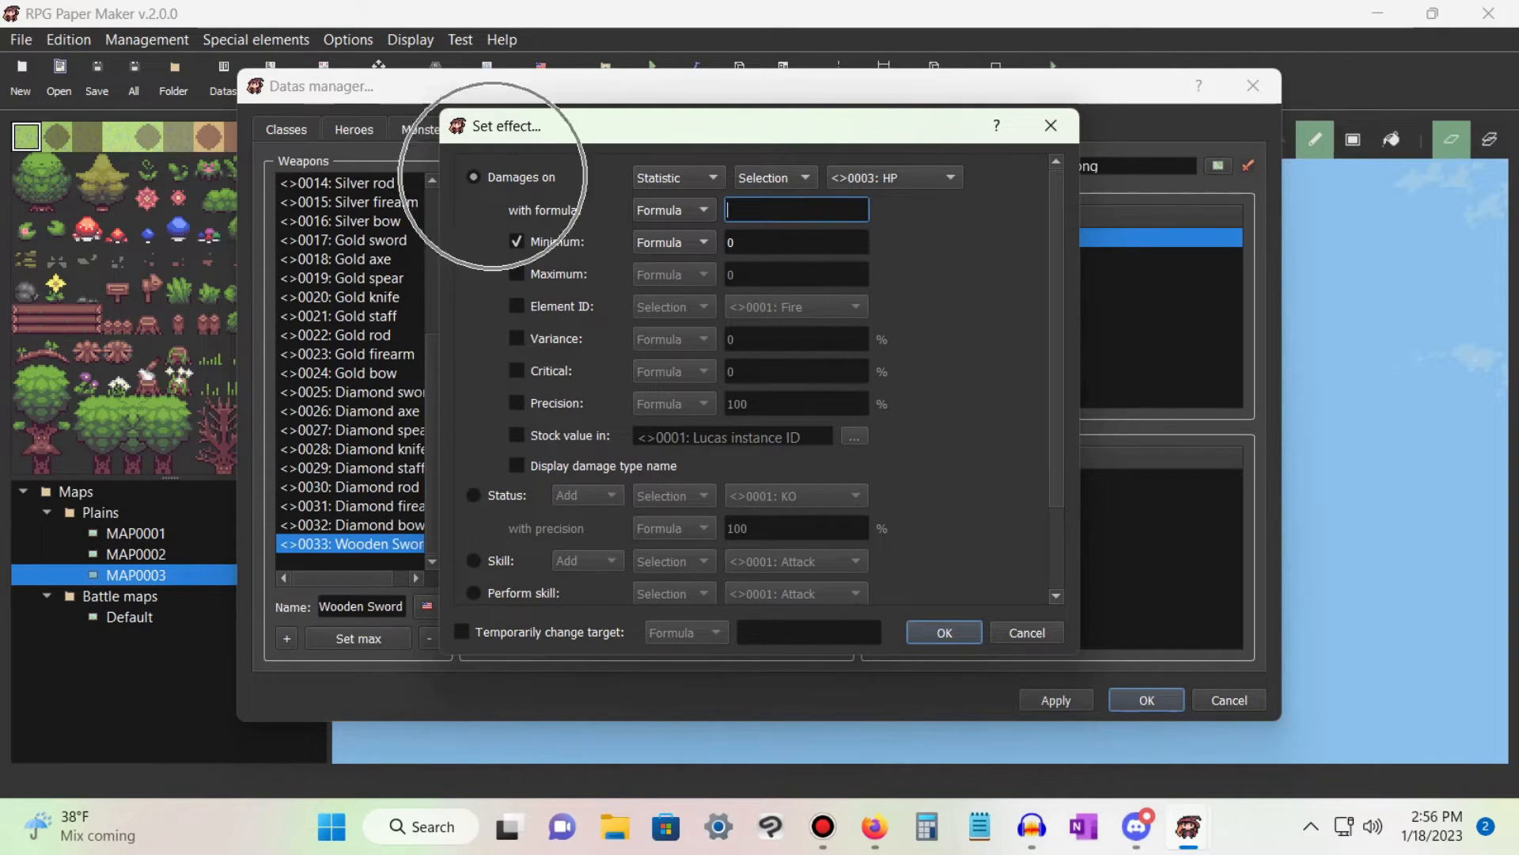
left_click(895, 178)
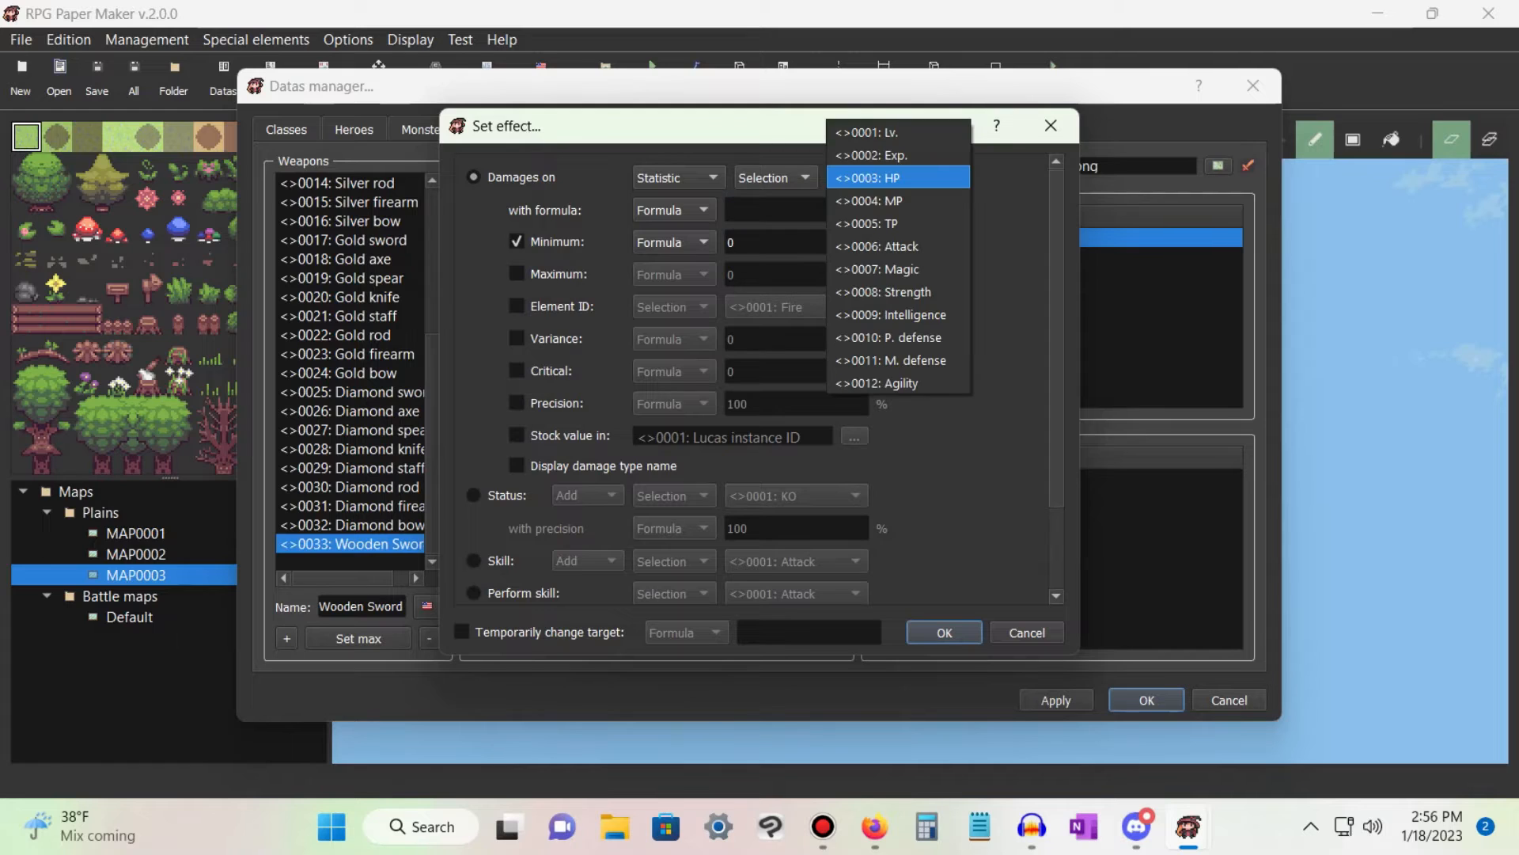
left_click(895, 178)
Set the damage formula to u.atk - t.pdef and keep the minimum at 0.
left_click(796, 211)
type("u")
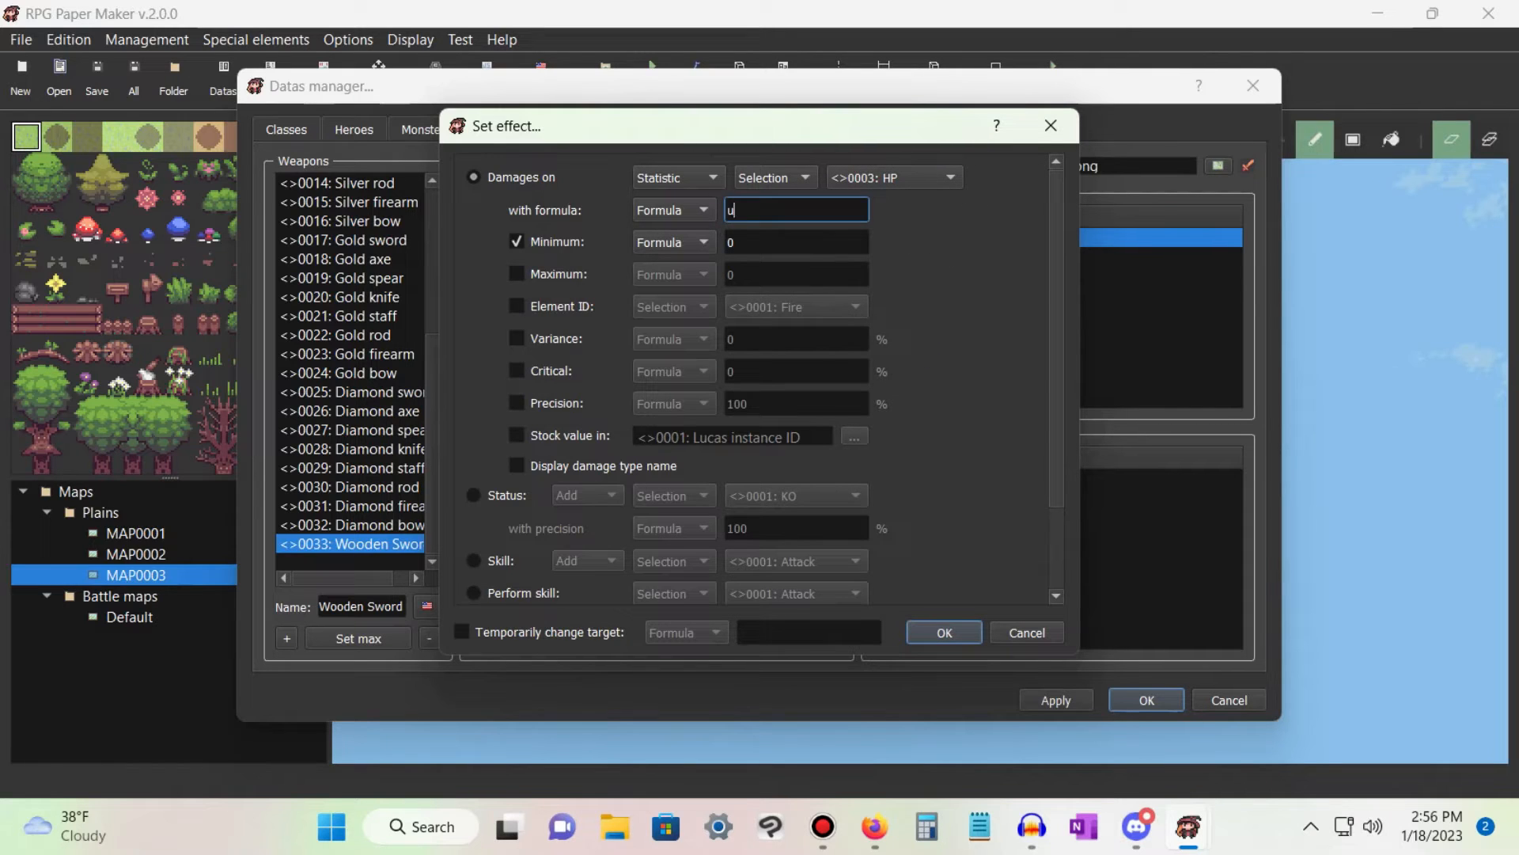
type(".atk - t.pdef")
key("ctrl")
key("ctrl")
left_click(746, 247)
key("ctrl")
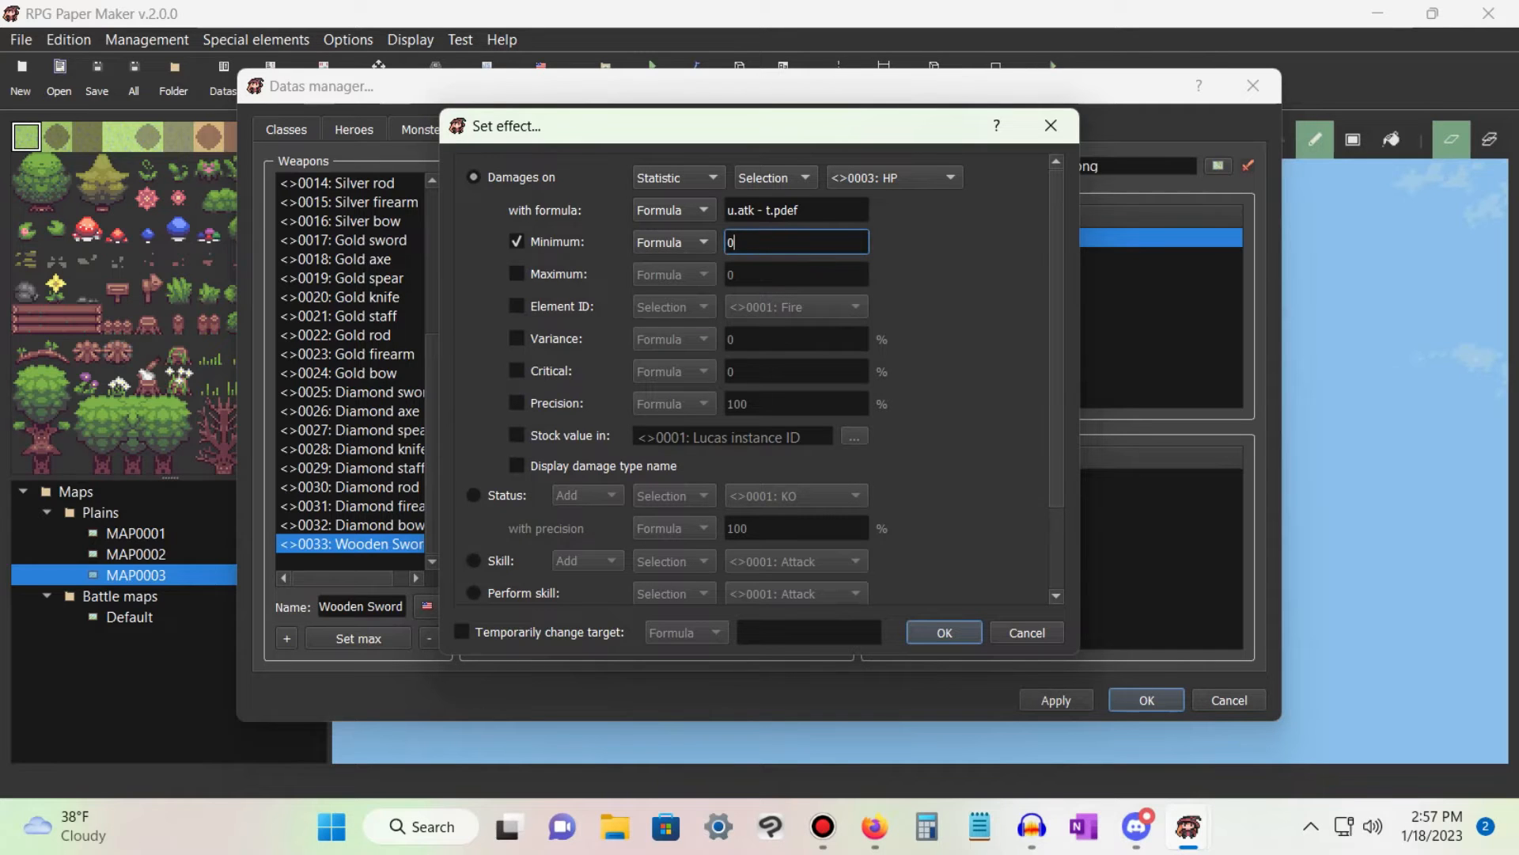
Enable variance on the damage effect and save the effect to the Wooden Sword.
left_click(516, 338)
double_click(731, 340)
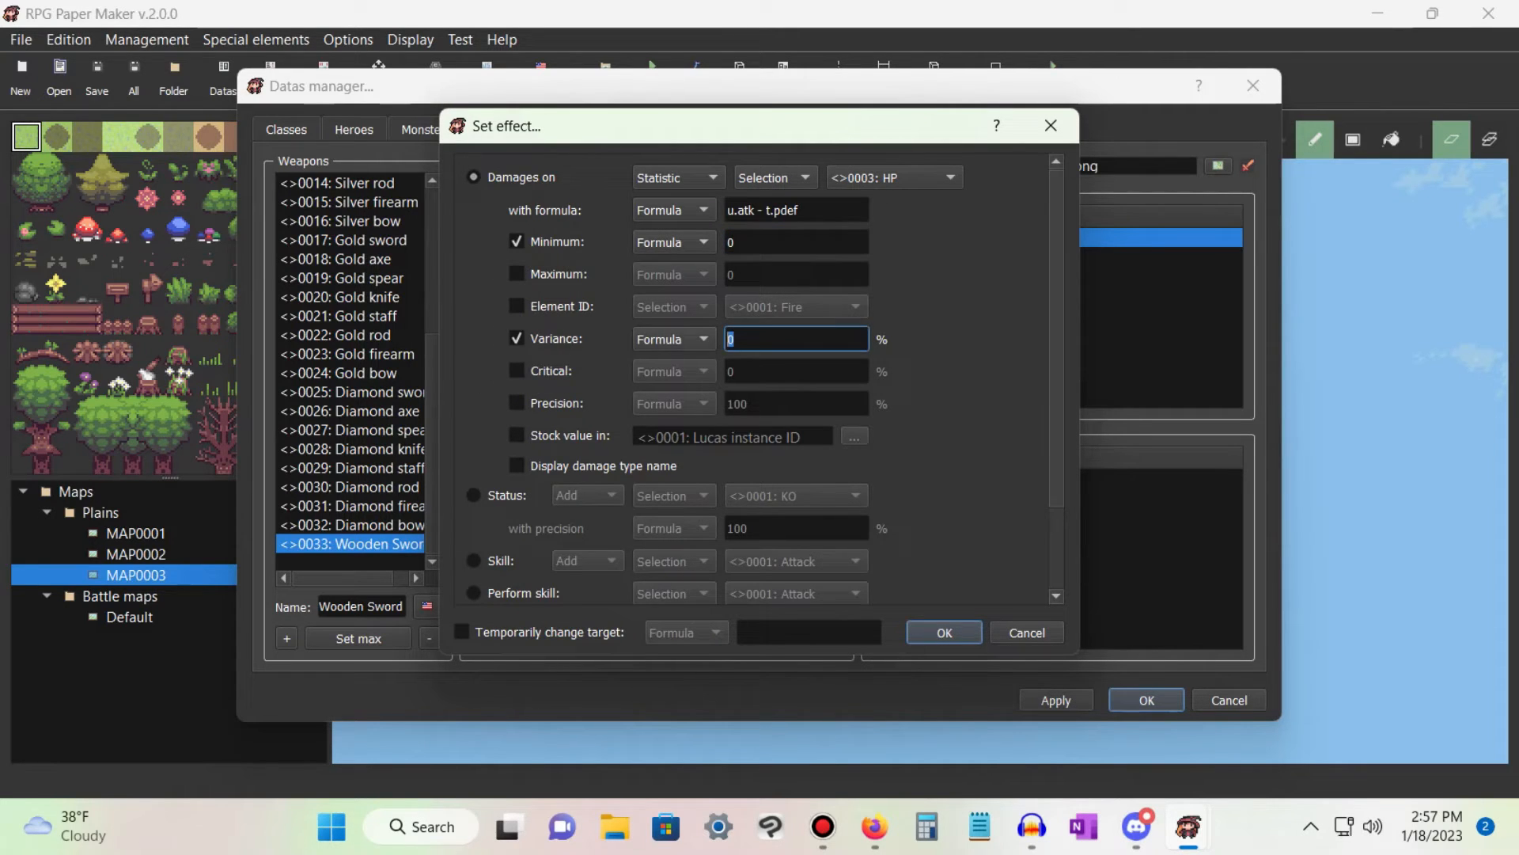
key("Return")
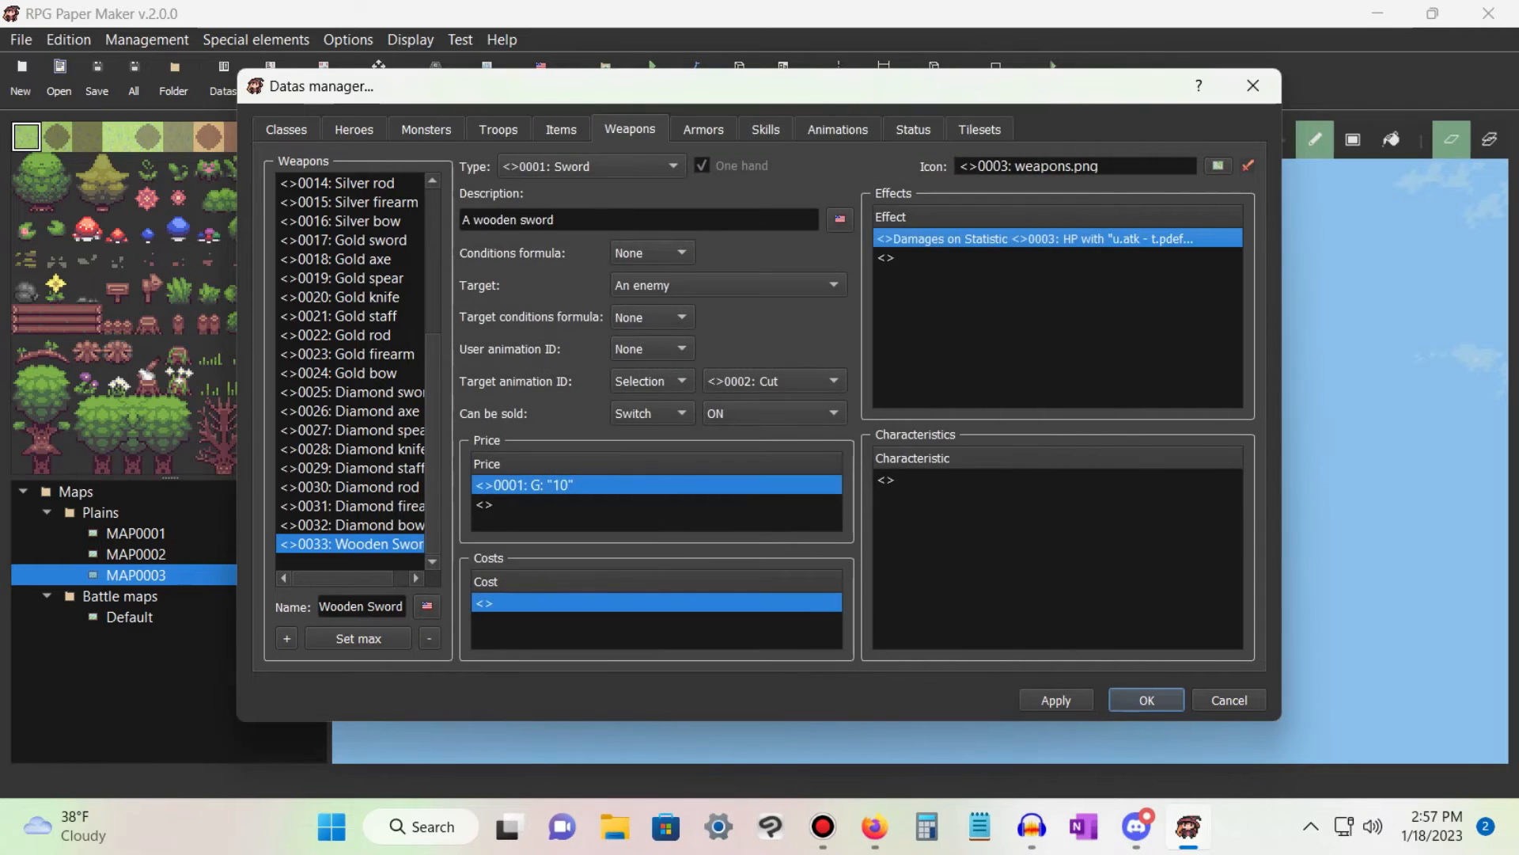
Start a new Wooden Sword characteristic that buffs the Attack statistic with an increase.
left_click(1057, 479)
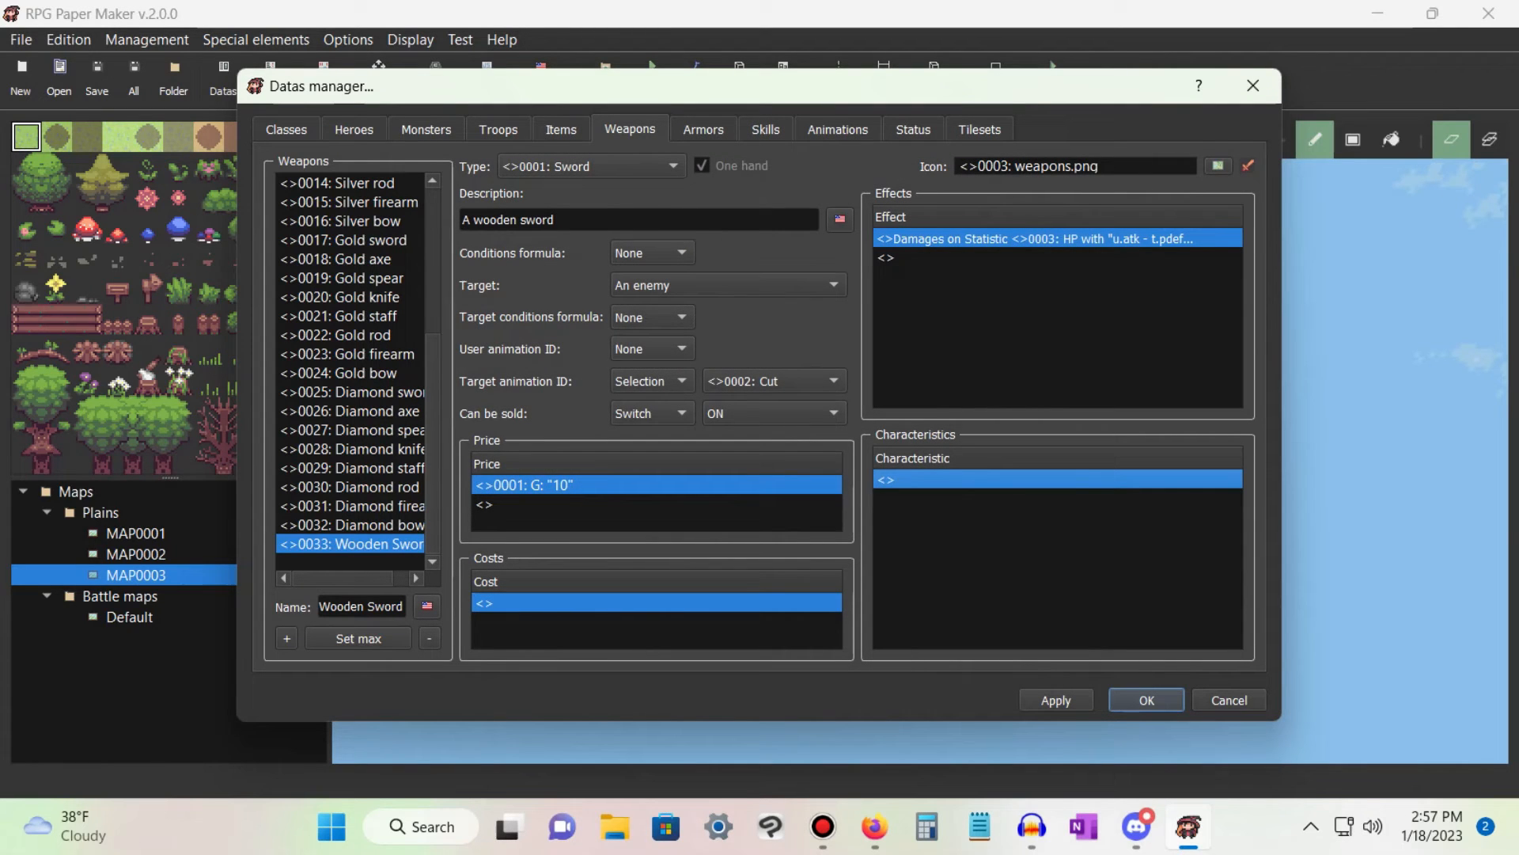
right_click(933, 456)
left_click(962, 468)
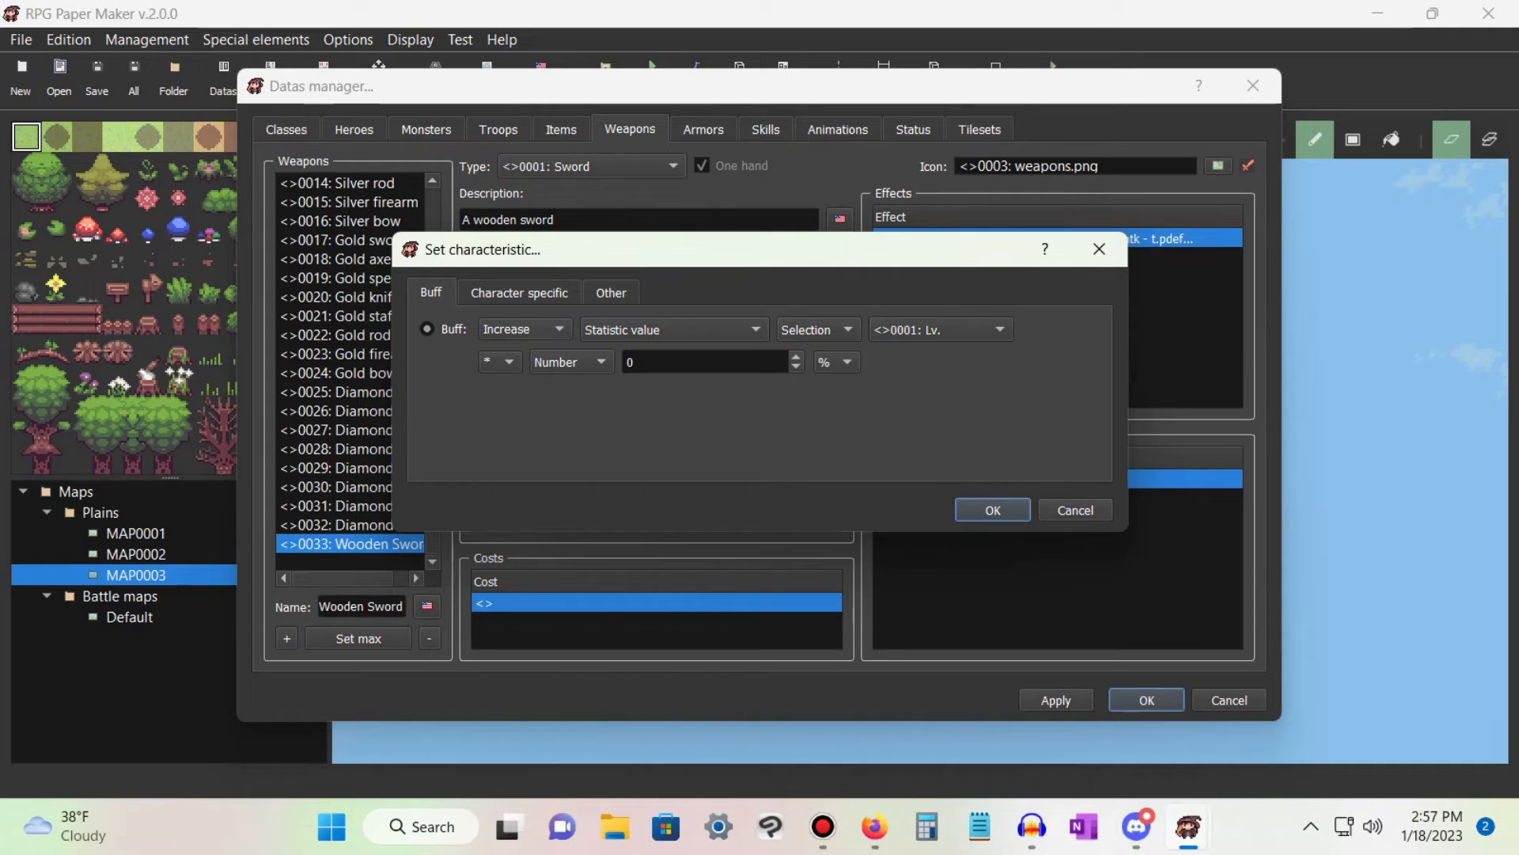
left_click(520, 293)
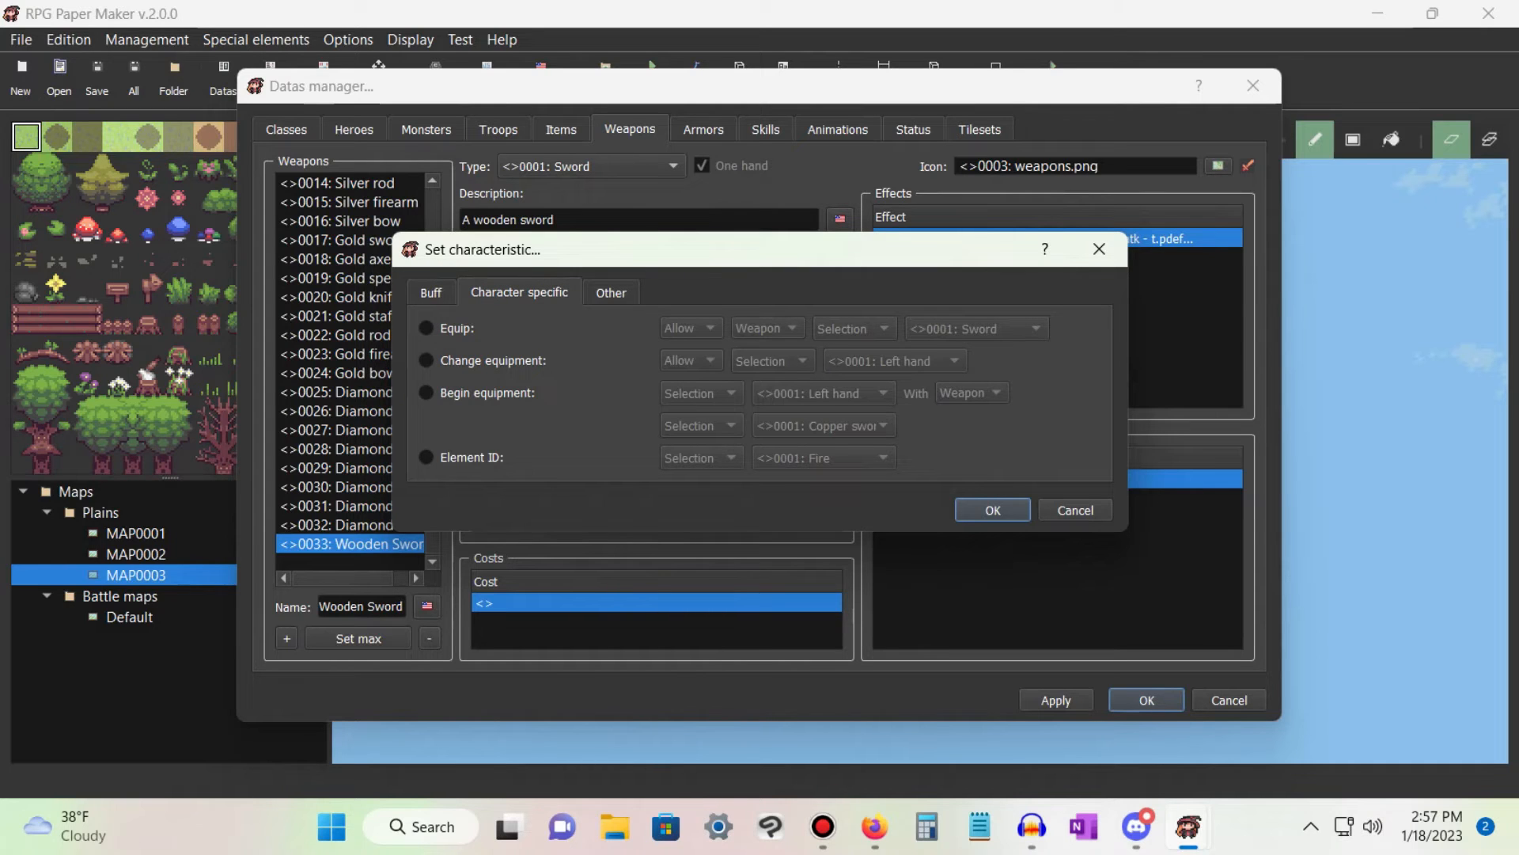
key("ctrl")
key("ctrl")
left_click(431, 293)
left_click(940, 329)
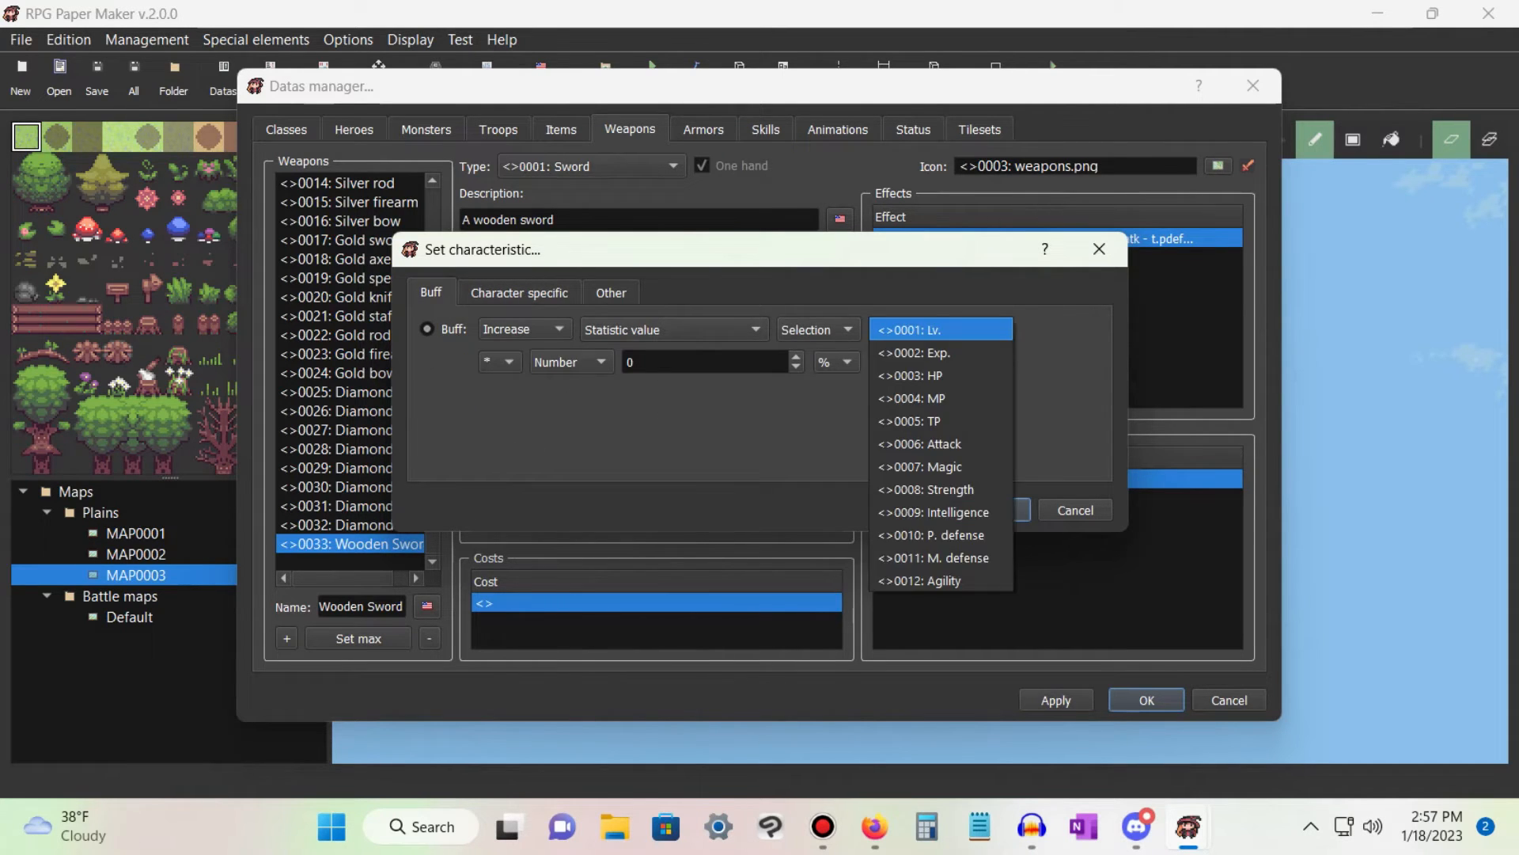
left_click(918, 444)
Make the Attack buff add (+) a fixed number of 5 and save the characteristic.
key("ctrl")
left_click(499, 361)
left_click(495, 363)
key("ctrl")
double_click(649, 362)
type("5")
key("ctrl")
left_click(834, 361)
left_click(829, 383)
key("ctrl")
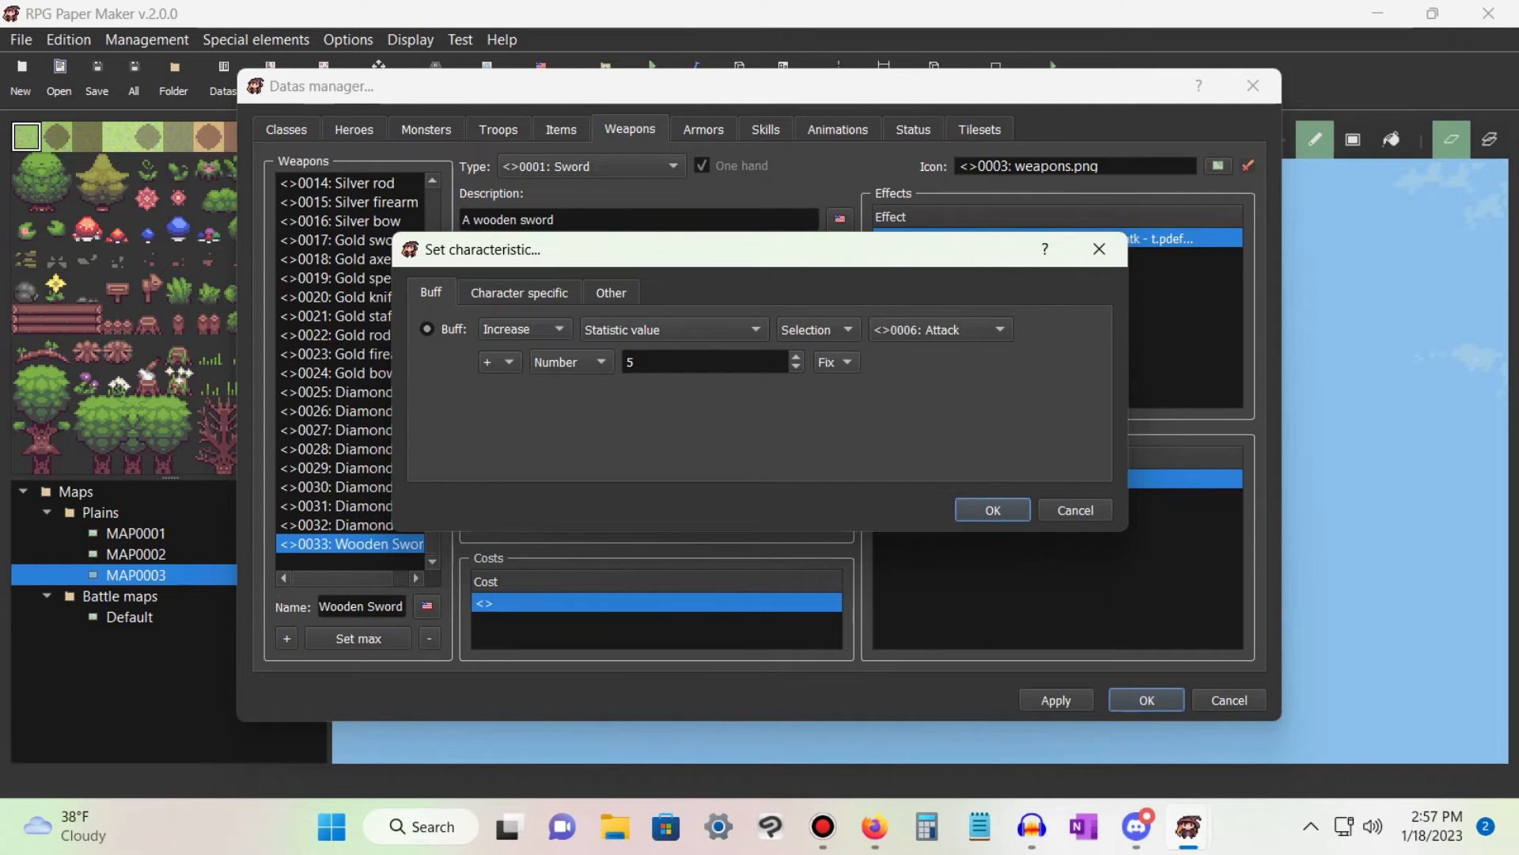
key("Return")
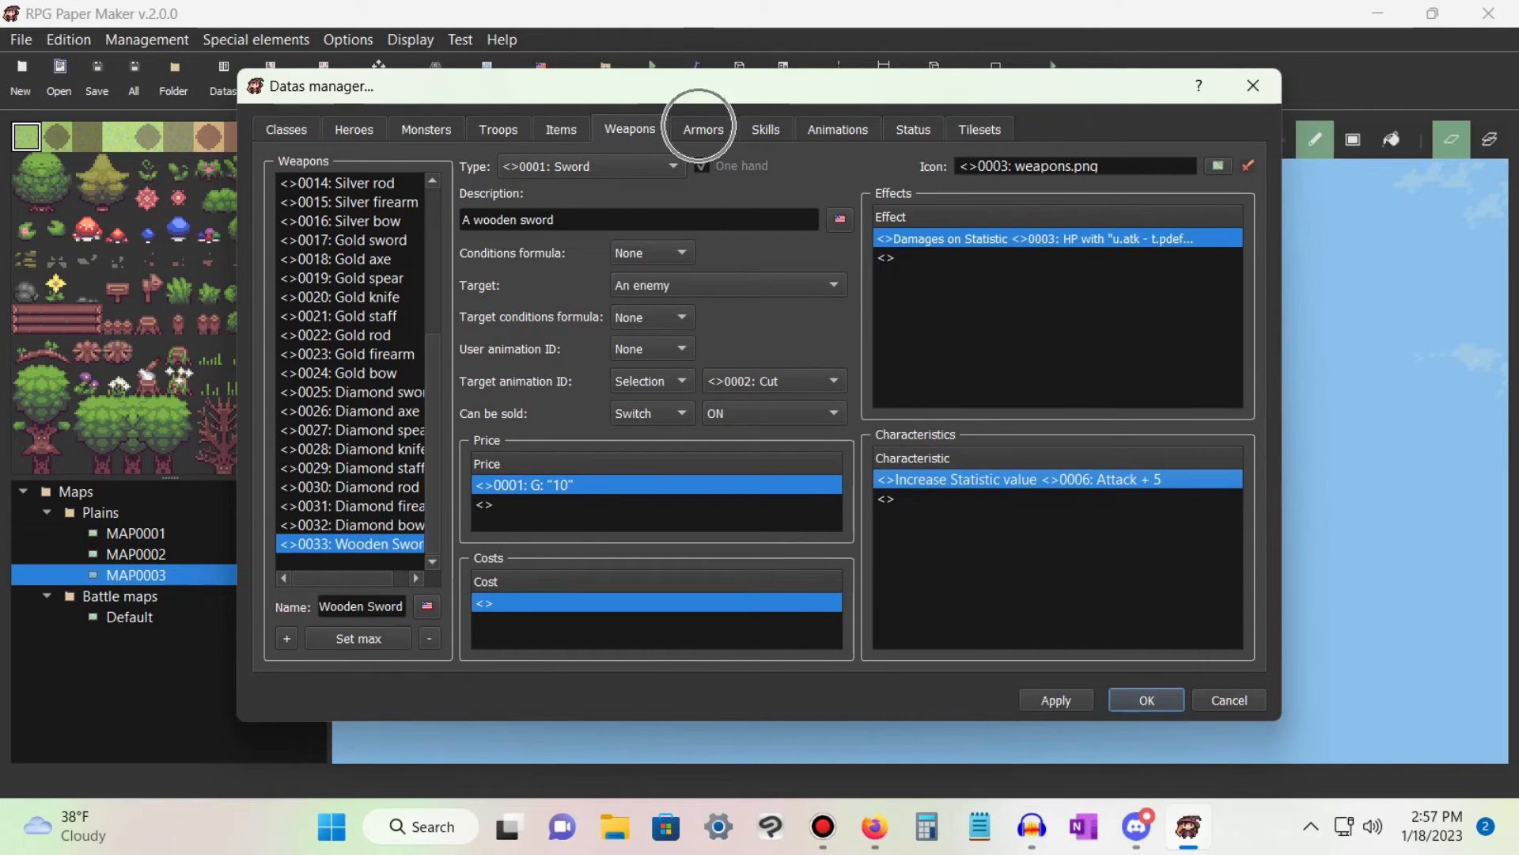
Add a new armor at the end of the armors list and name it Wooden Cuirass.
left_click(701, 128)
scroll(352, 372, "down", 8)
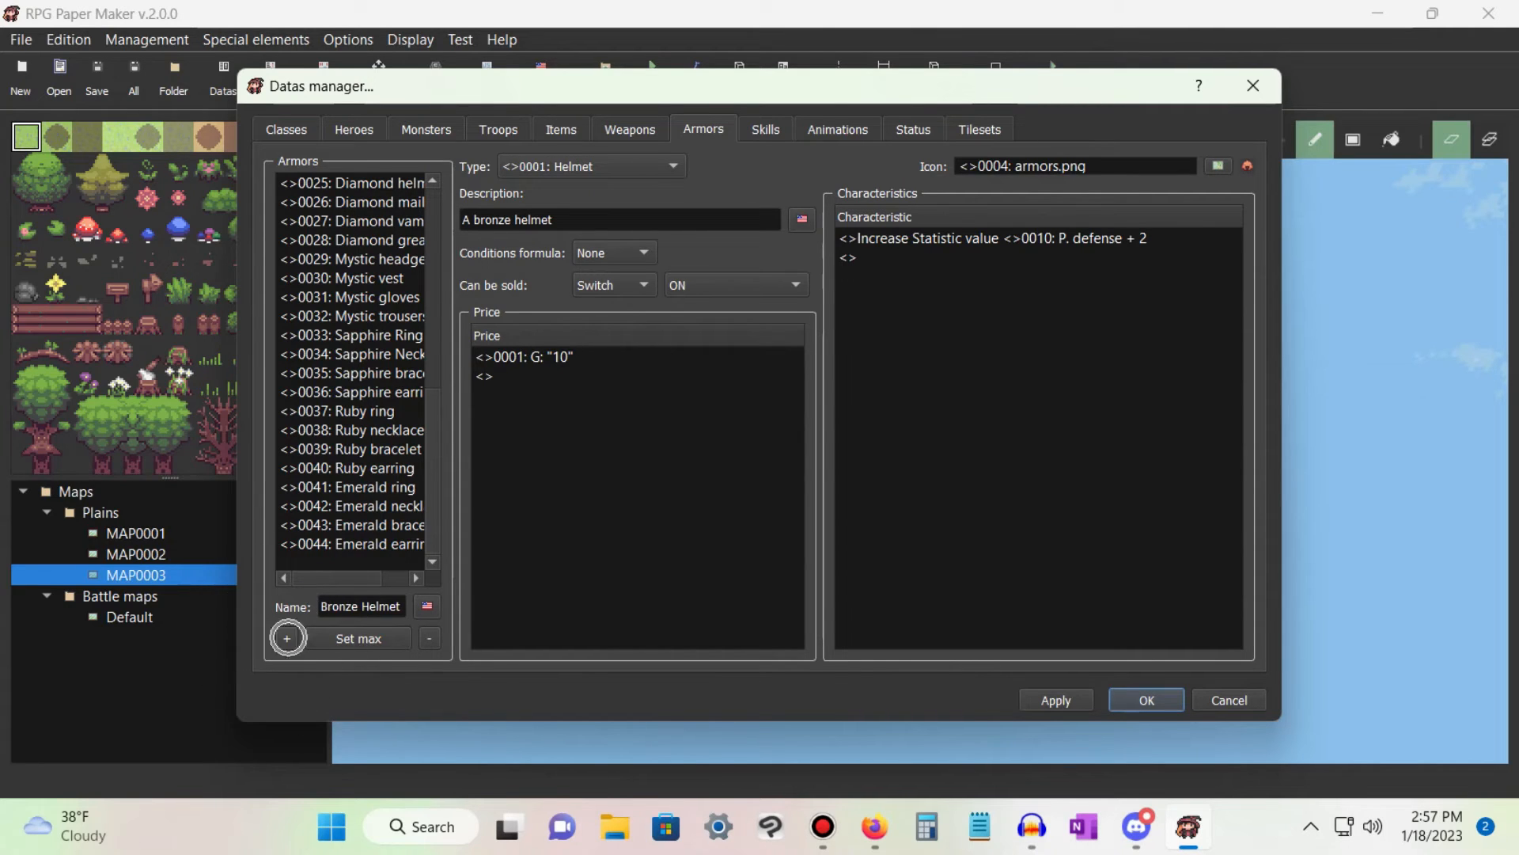
left_click(286, 638)
left_click(361, 607)
type("Wooden Cuirass")
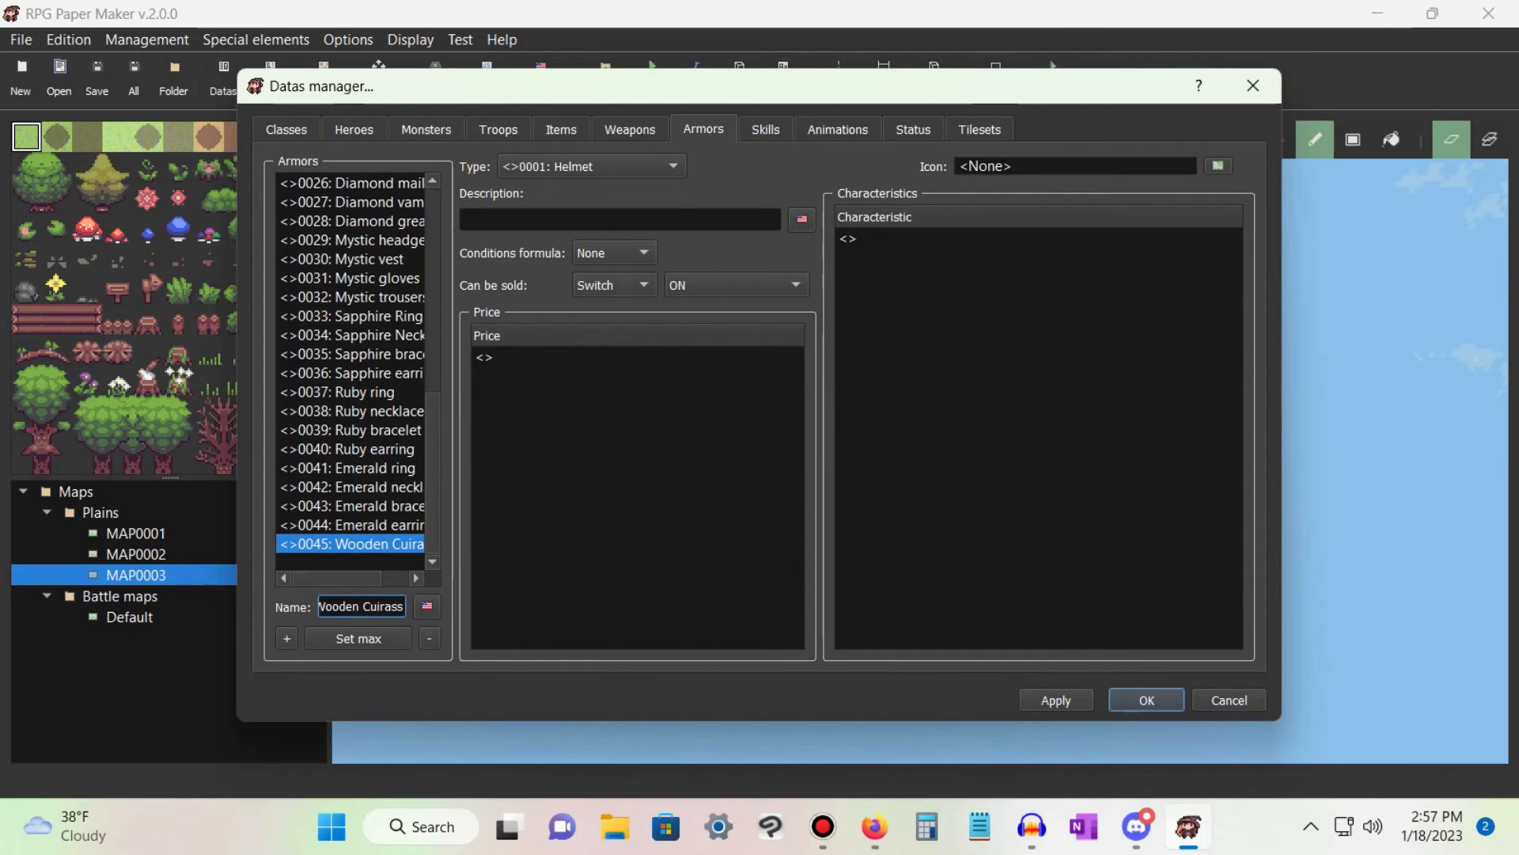
Set the Wooden Cuirass's type to Mail and assign it the second icon in the first row of armors.png.
left_click(591, 166)
left_click(586, 211)
left_click(1218, 166)
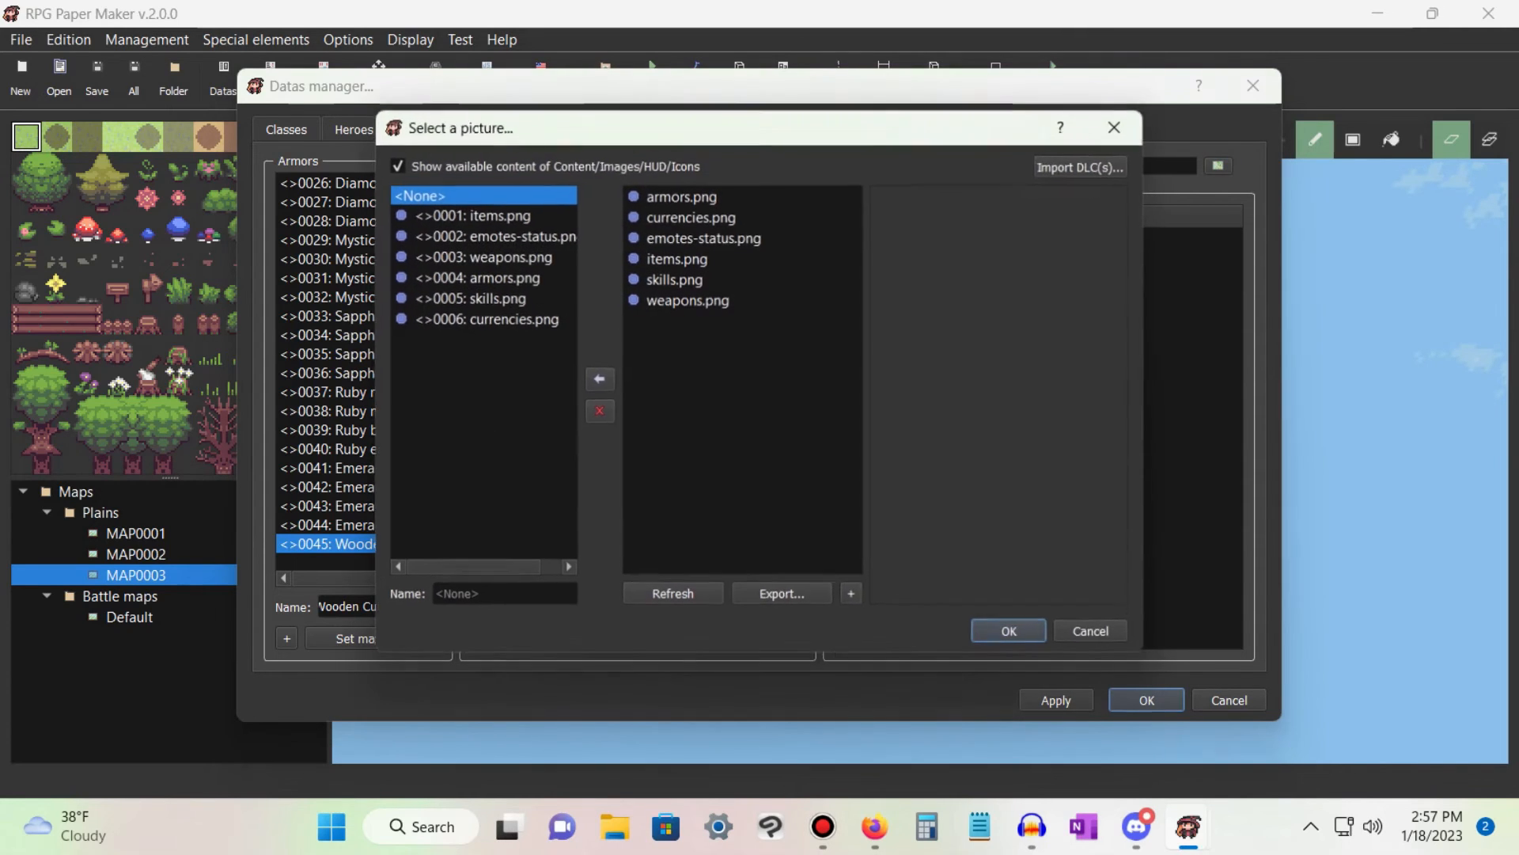
left_click(476, 278)
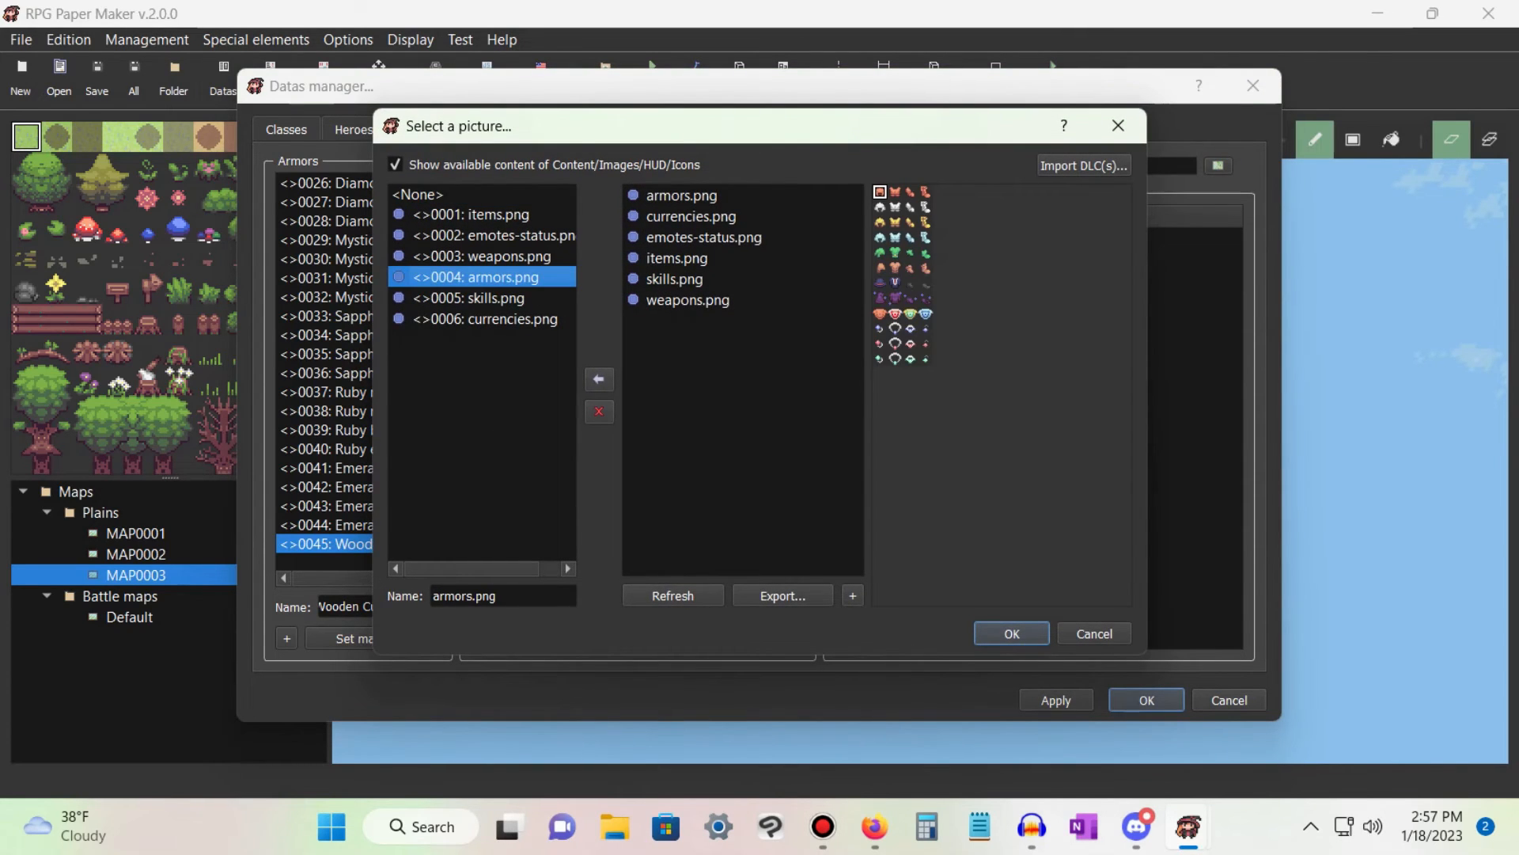
left_click(895, 192)
left_click(1013, 634)
Describe the armor as "Wooden cuirass" and add a price of 10 in the G currency.
left_click(620, 220)
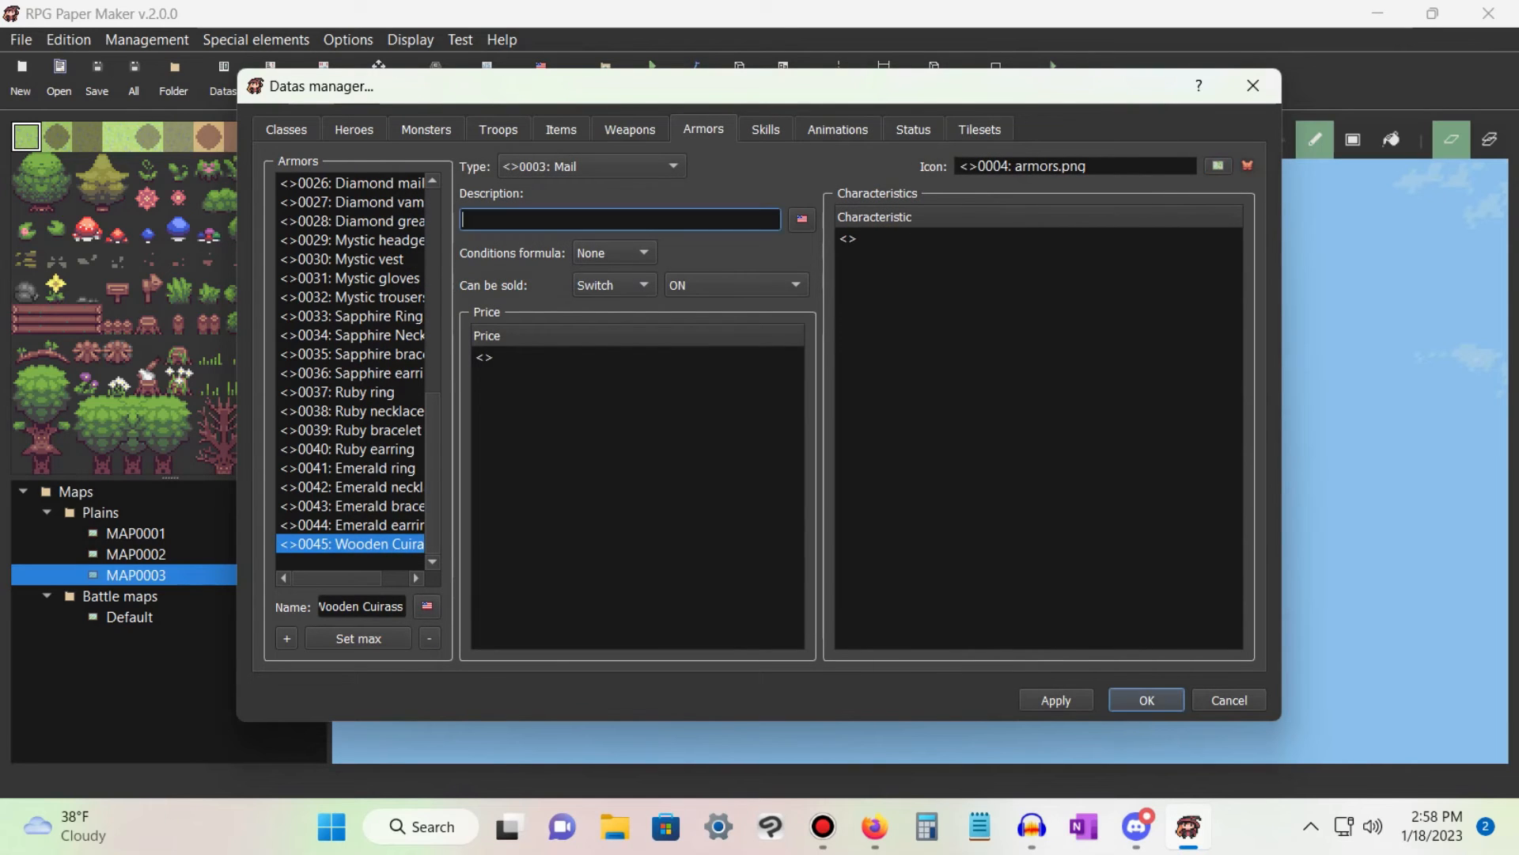
type("Wooden cuirass")
right_click(674, 356)
left_click(703, 349)
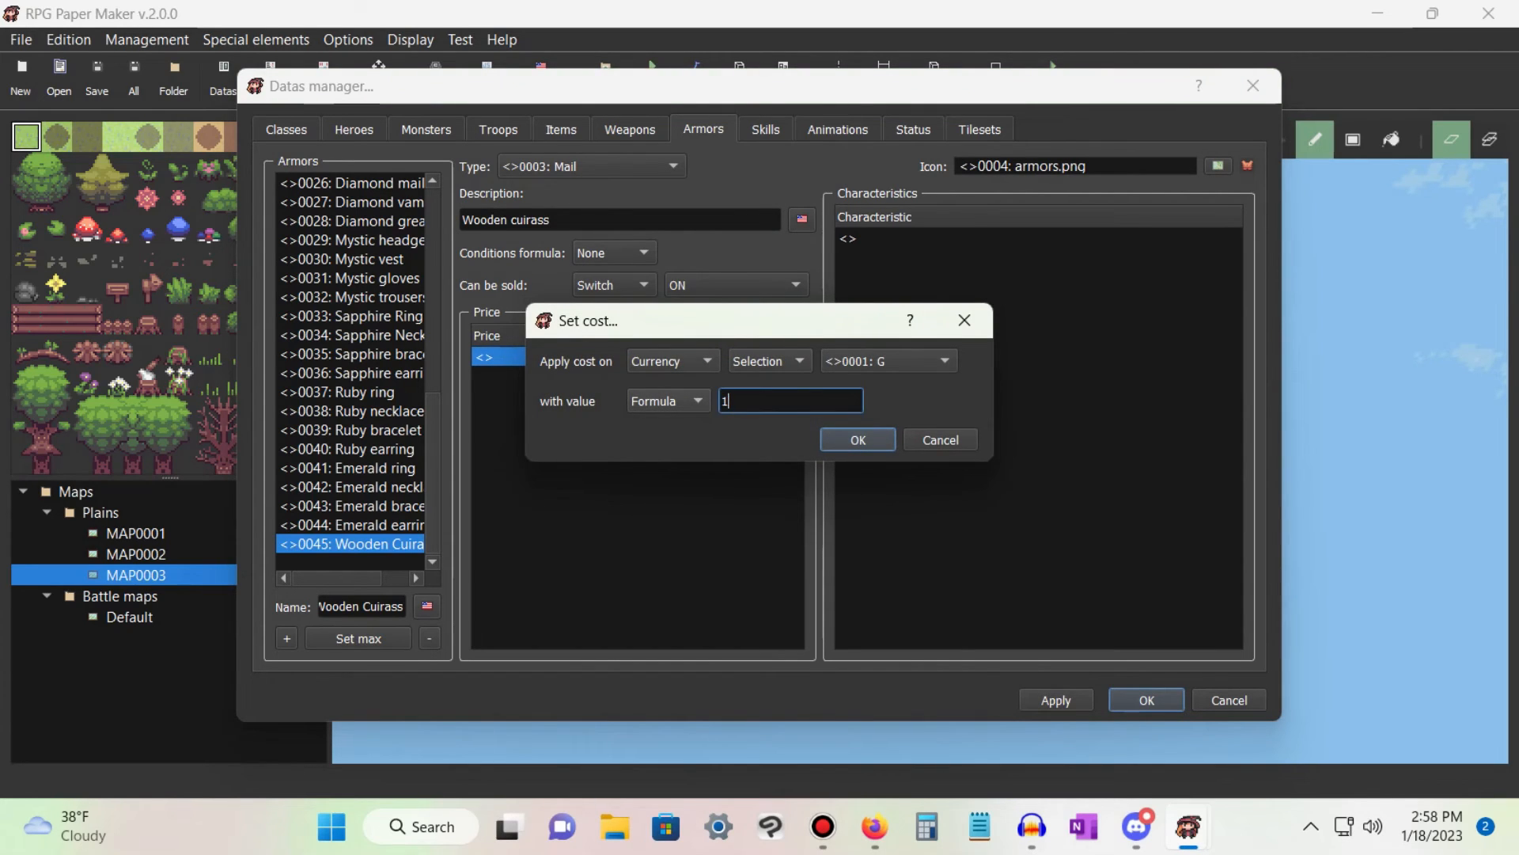
type("0")
key("Return")
Add a Wooden Cuirass characteristic that increases P. defense by a fixed + 5.
right_click(892, 234)
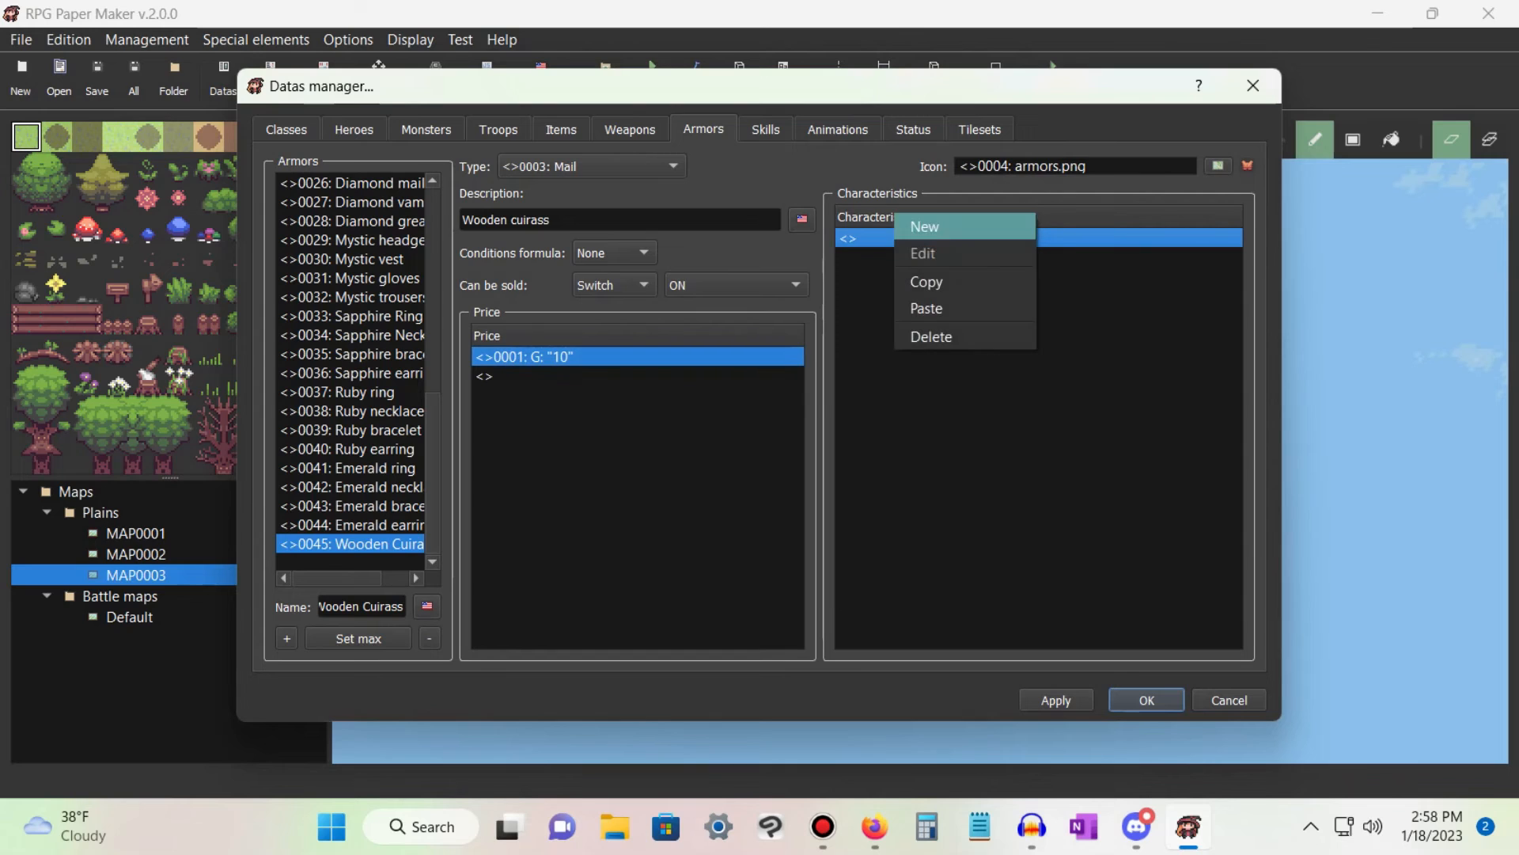
left_click(918, 219)
left_click(940, 330)
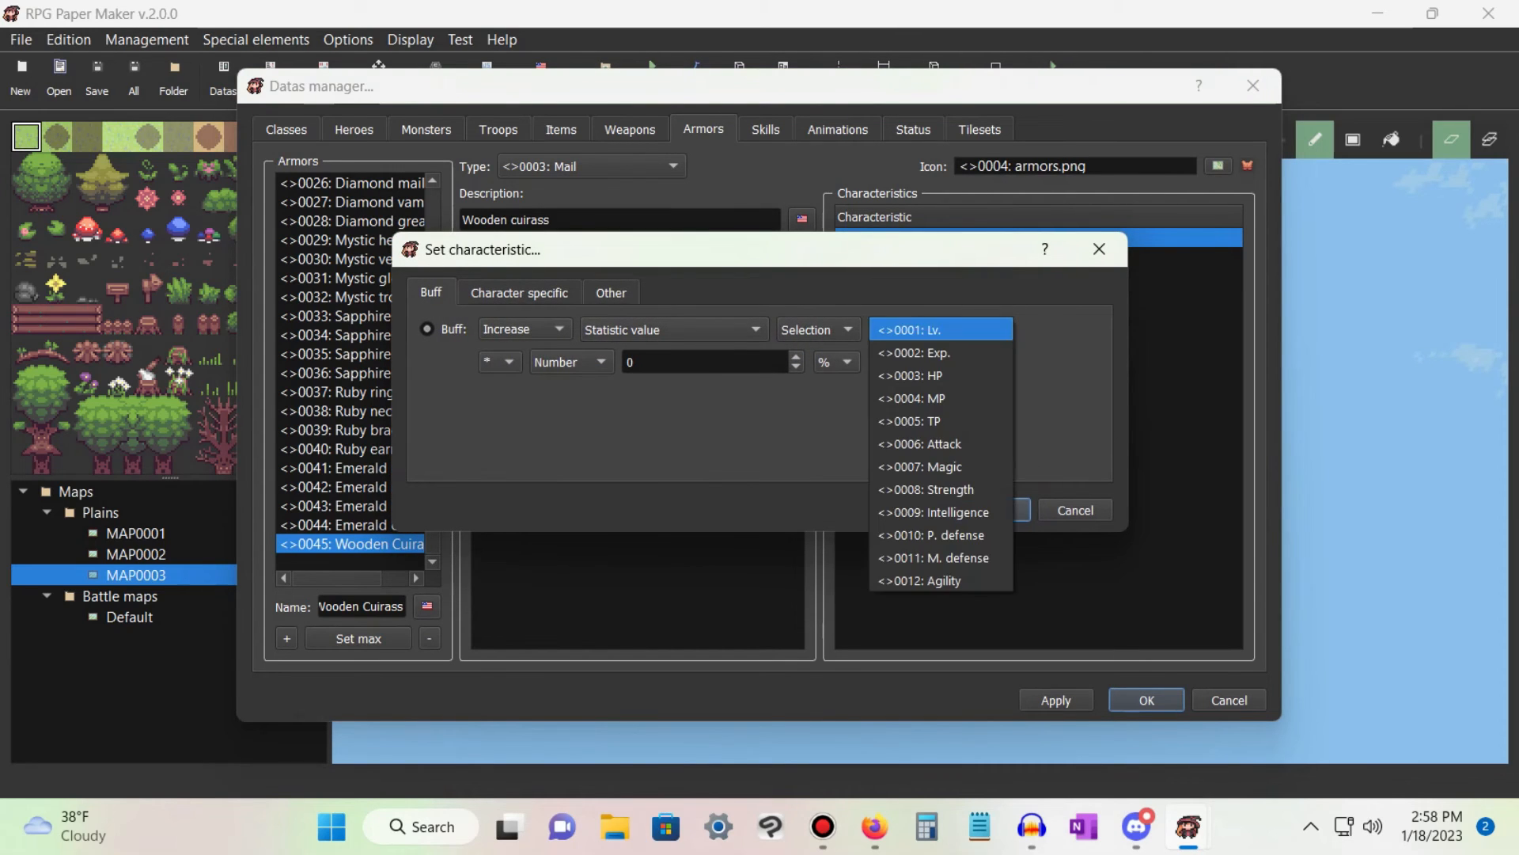
key("Return")
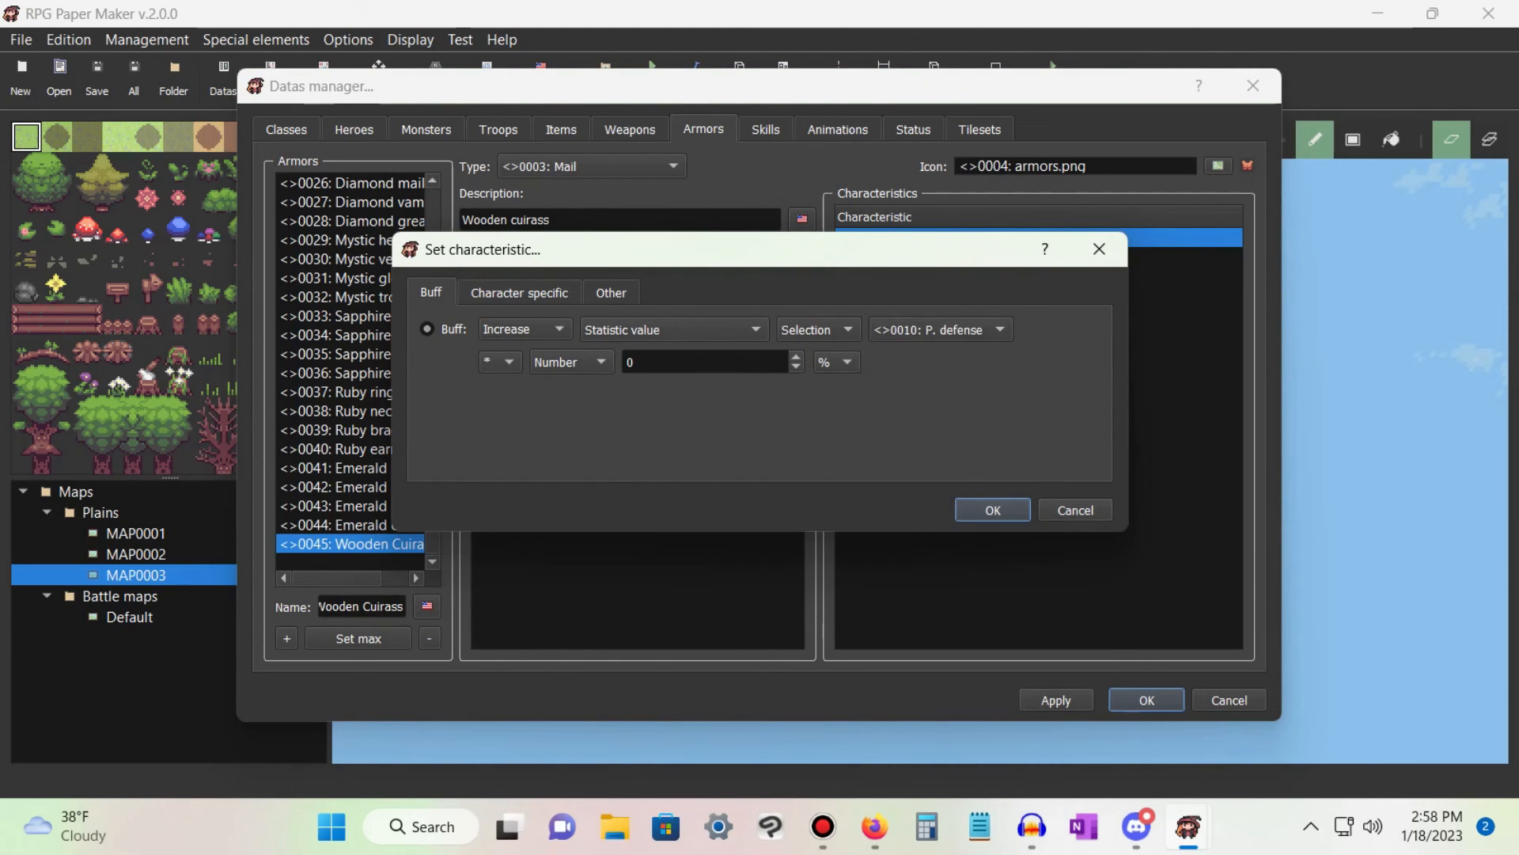
left_click(500, 362)
left_click(500, 385)
double_click(672, 362)
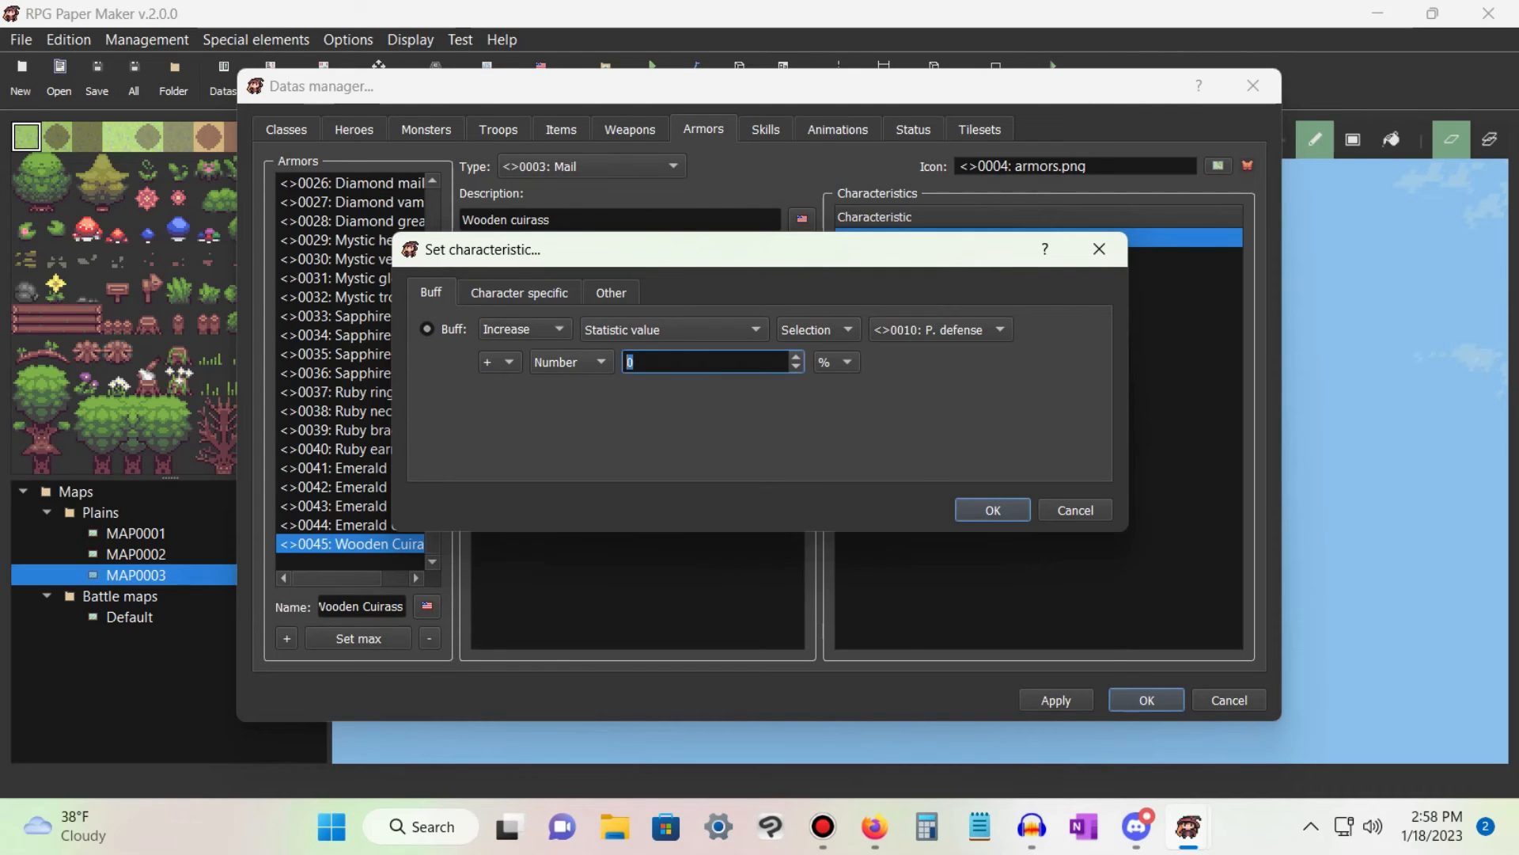
type("5")
left_click(837, 362)
left_click(834, 385)
key("Return")
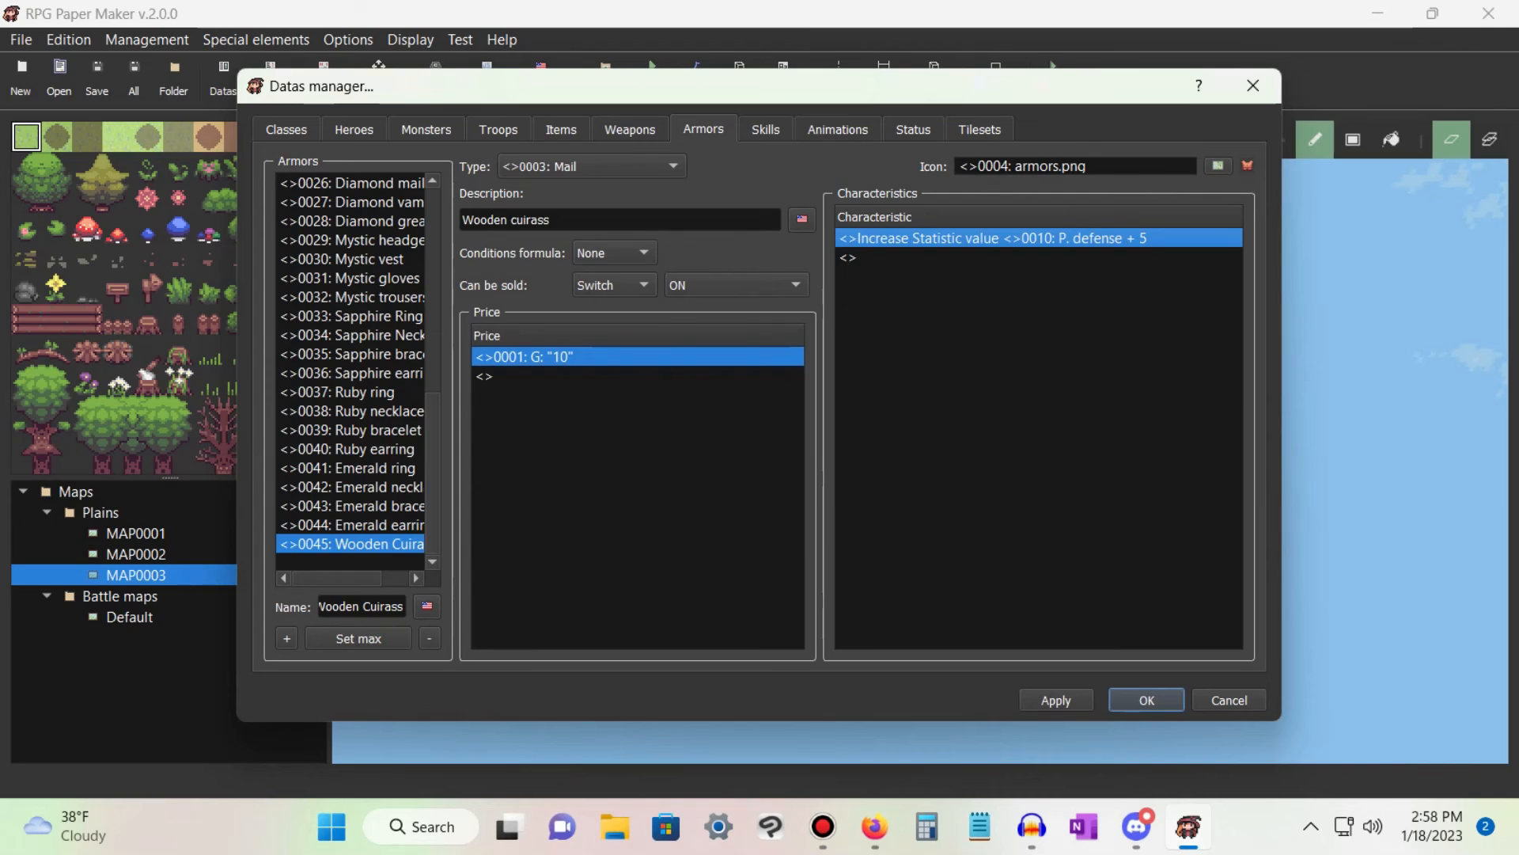
Change the hero Lucas's left-hand beginning equipment to the Wooden Sword weapon.
left_click(360, 129)
double_click(841, 532)
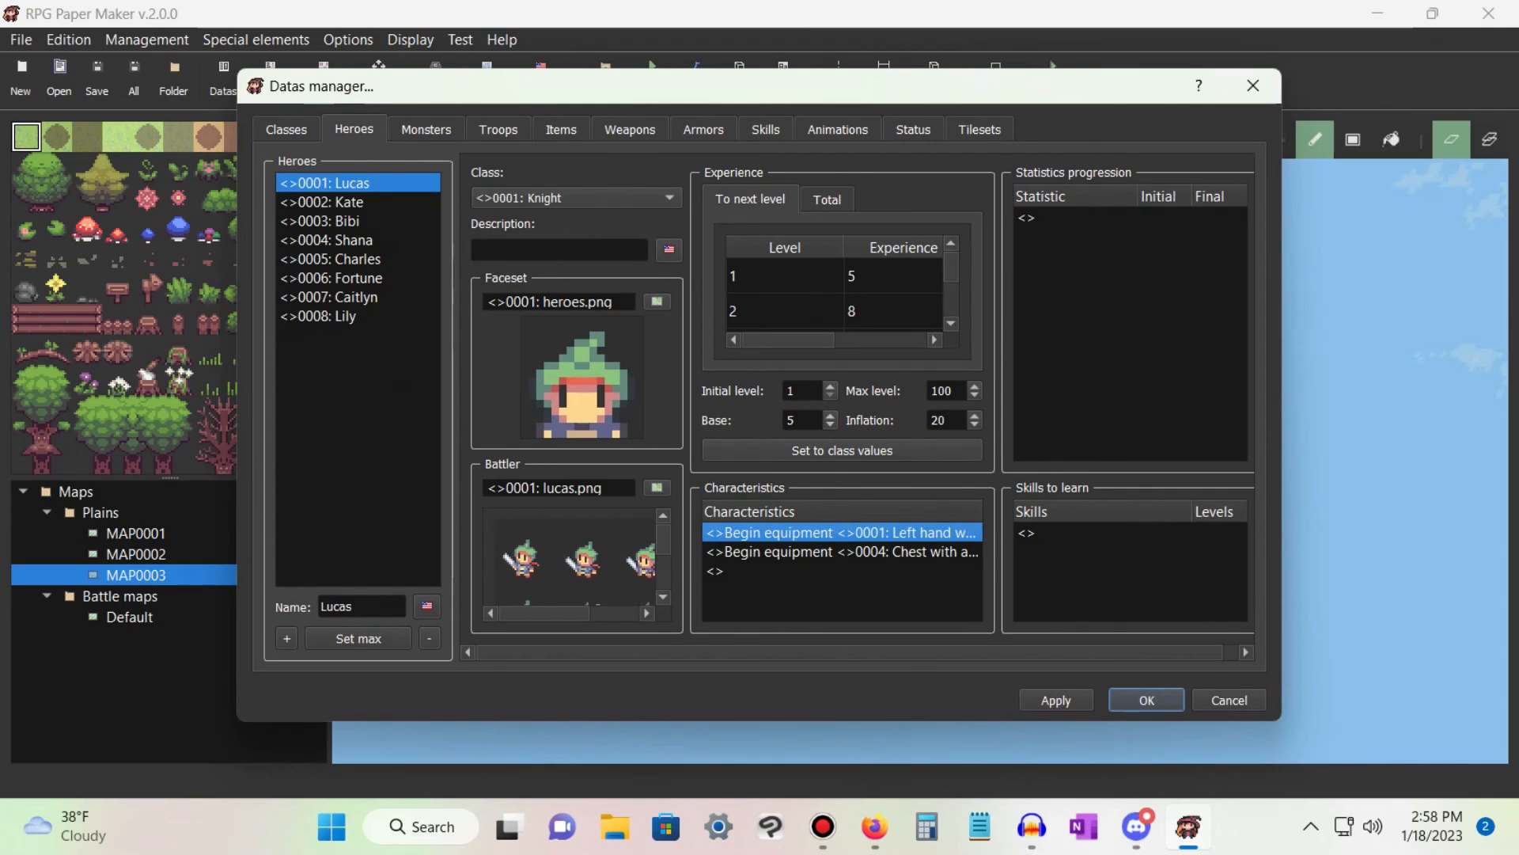
left_click(823, 426)
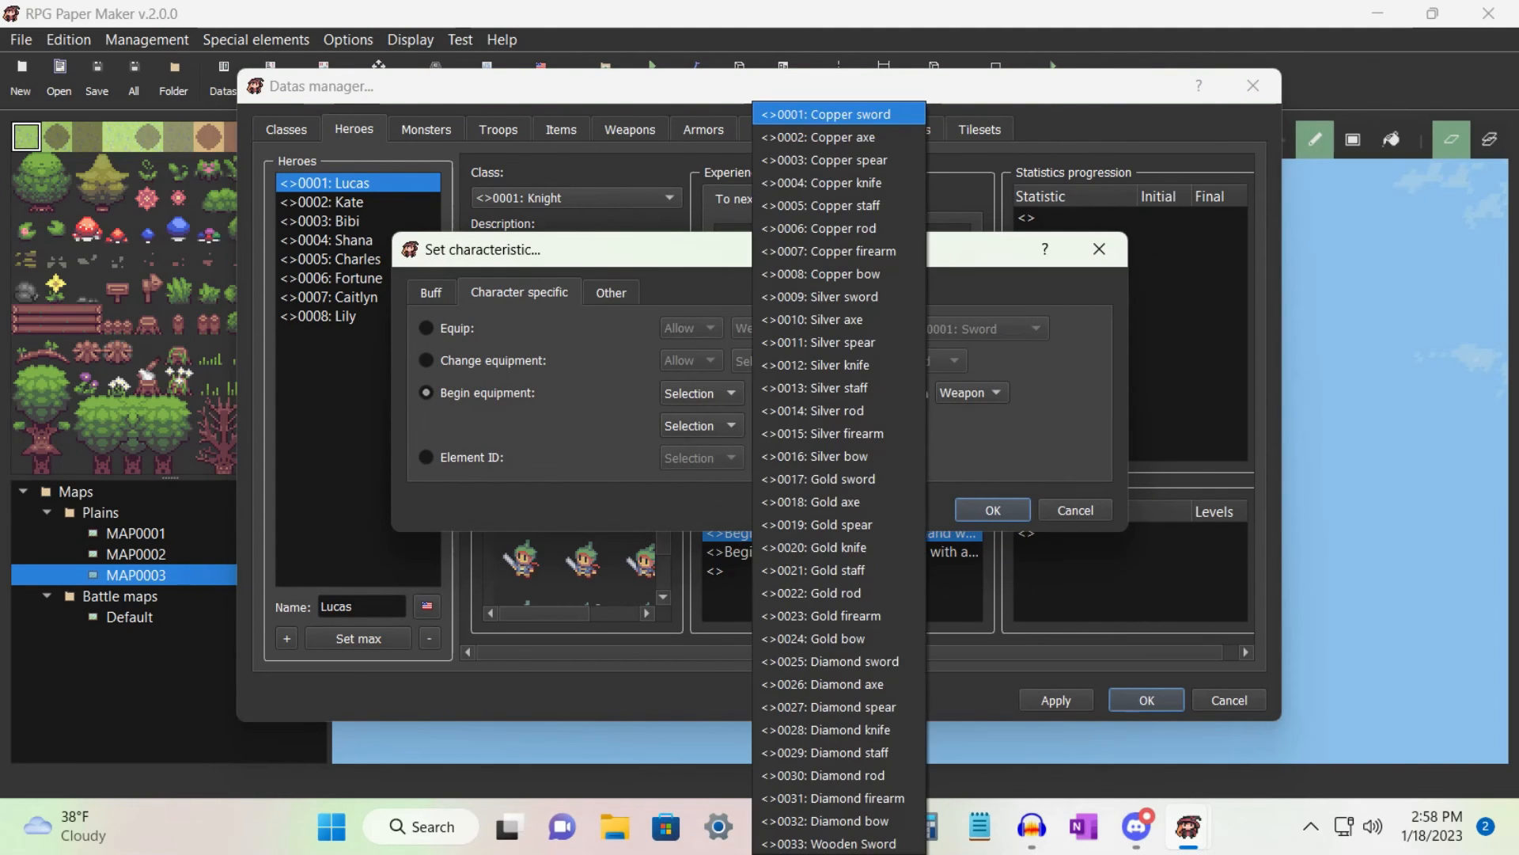
left_click(829, 843)
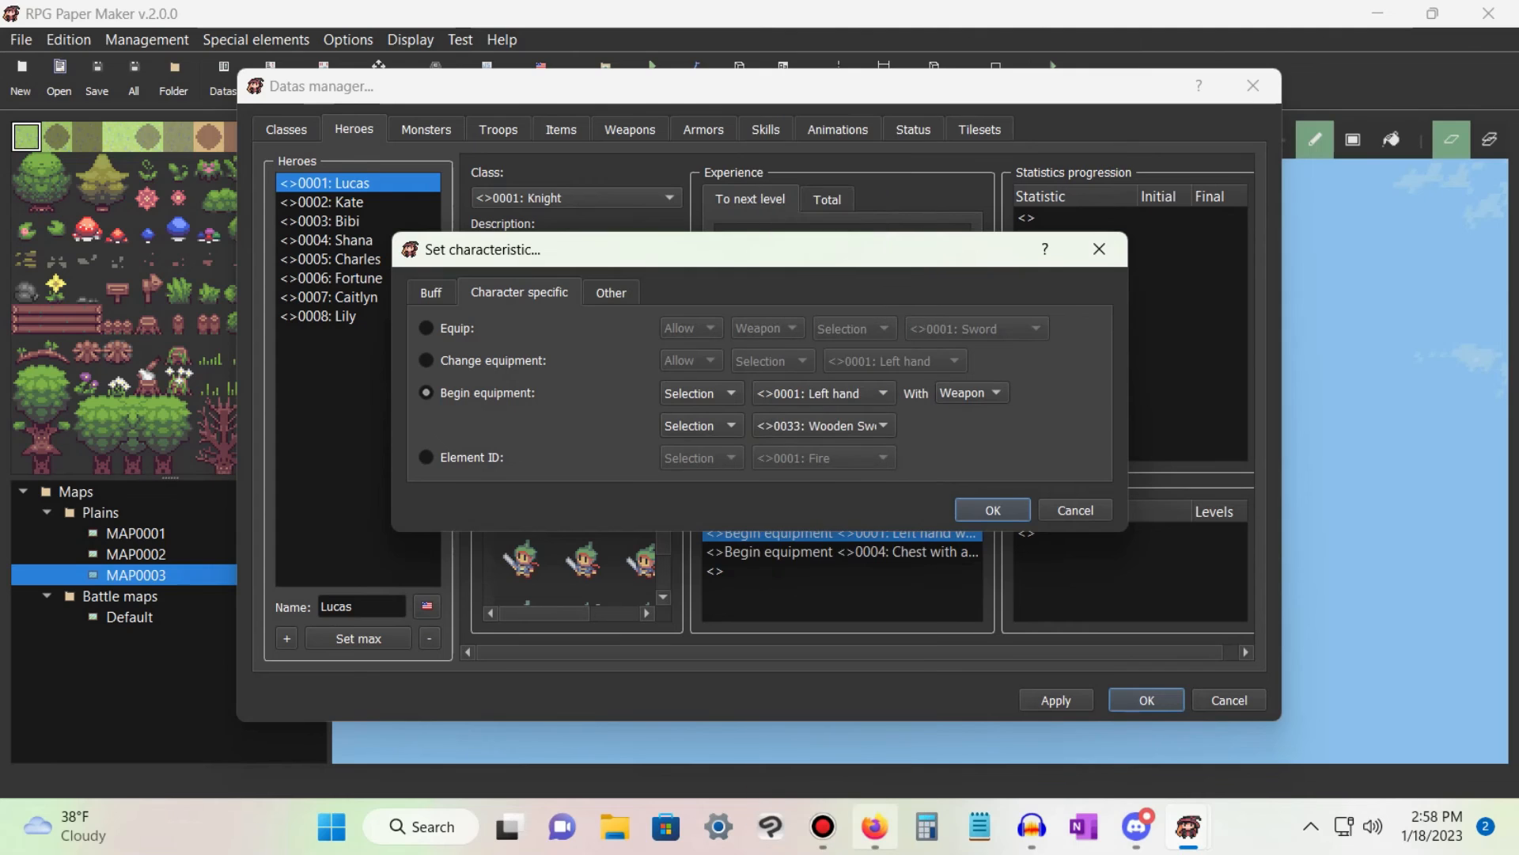
key("Return")
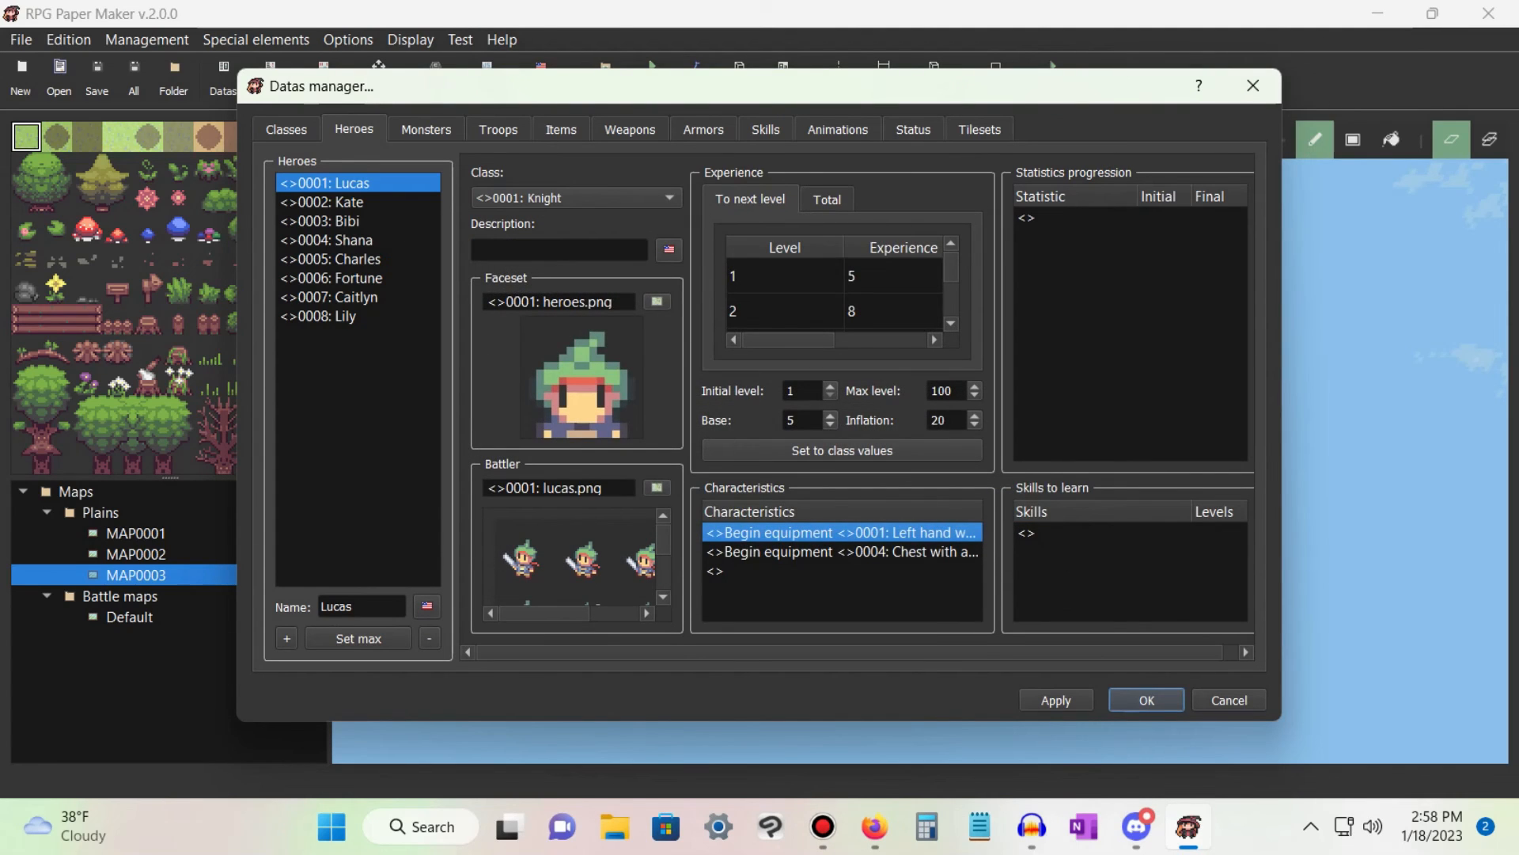
Change Lucas's chest beginning equipment to the Wooden Cuirass armor.
double_click(842, 552)
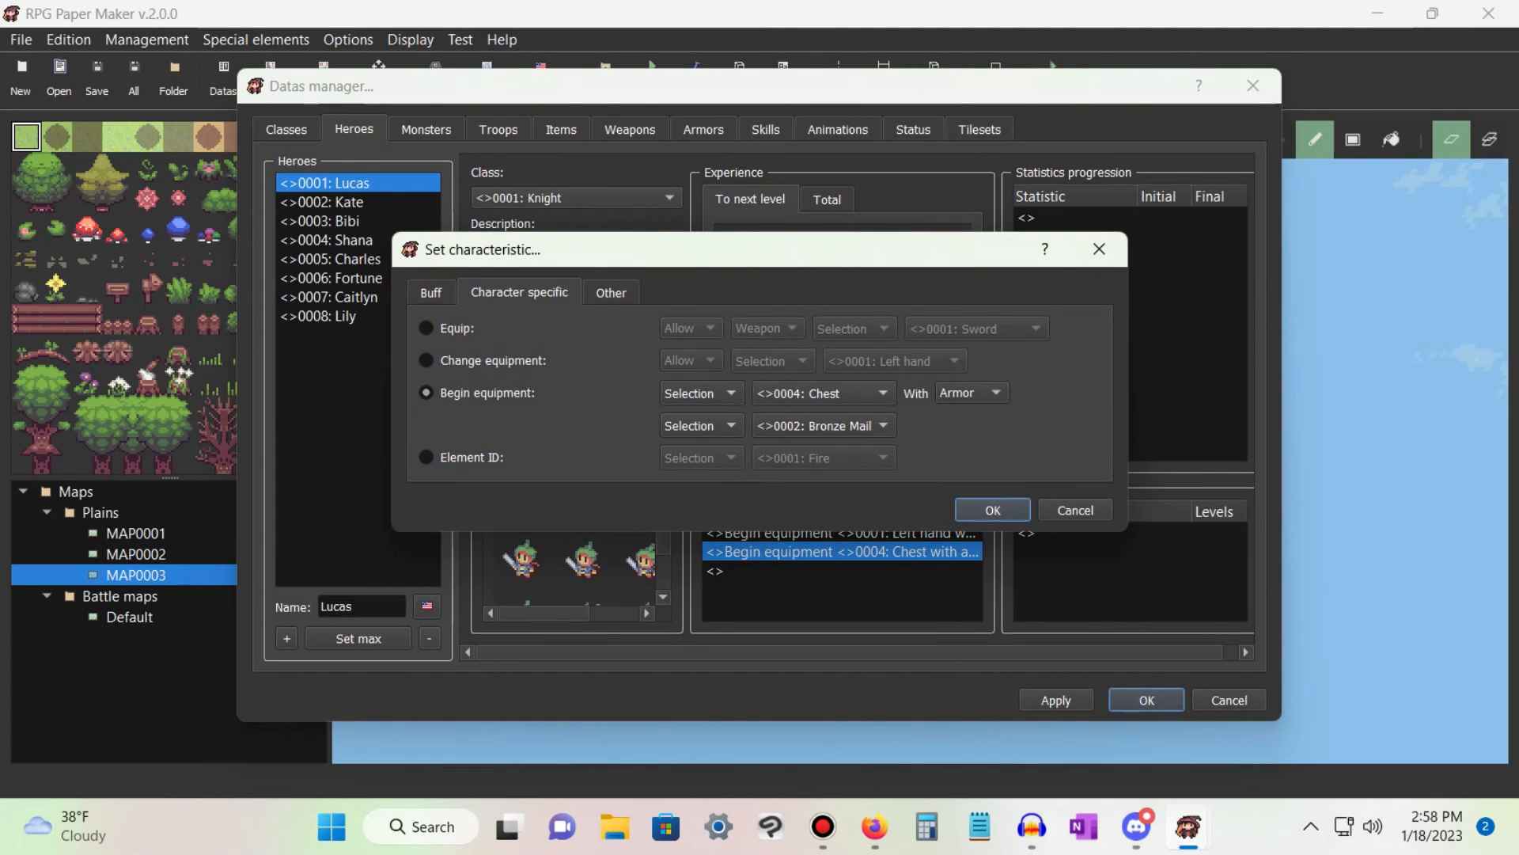
left_click(823, 425)
left_click(839, 606)
key("Return")
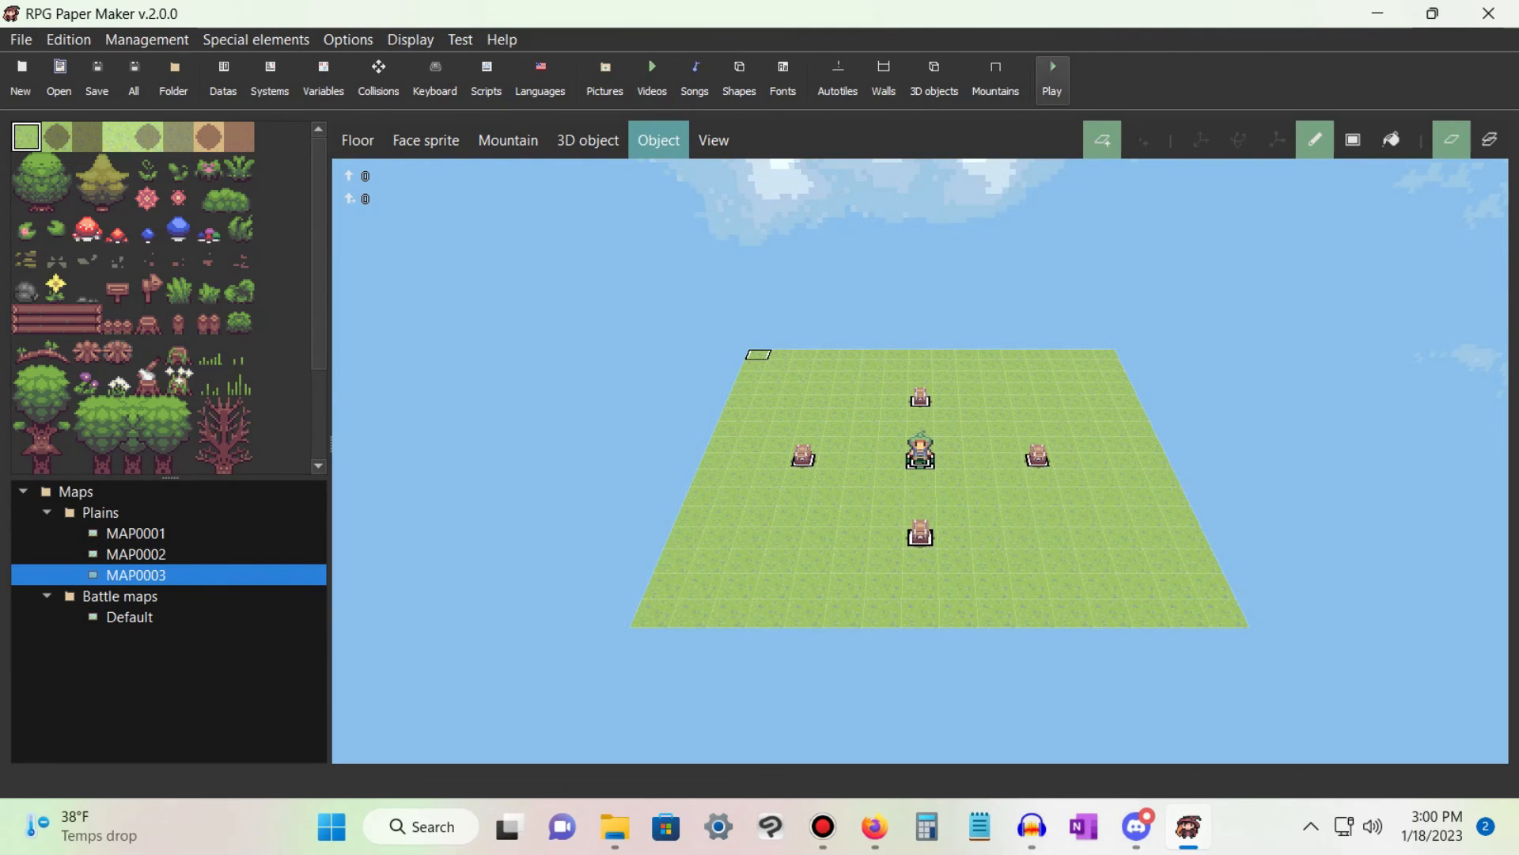
Play the project, start a new game and bring up the in-game main menu.
left_click(1053, 75)
key("Return")
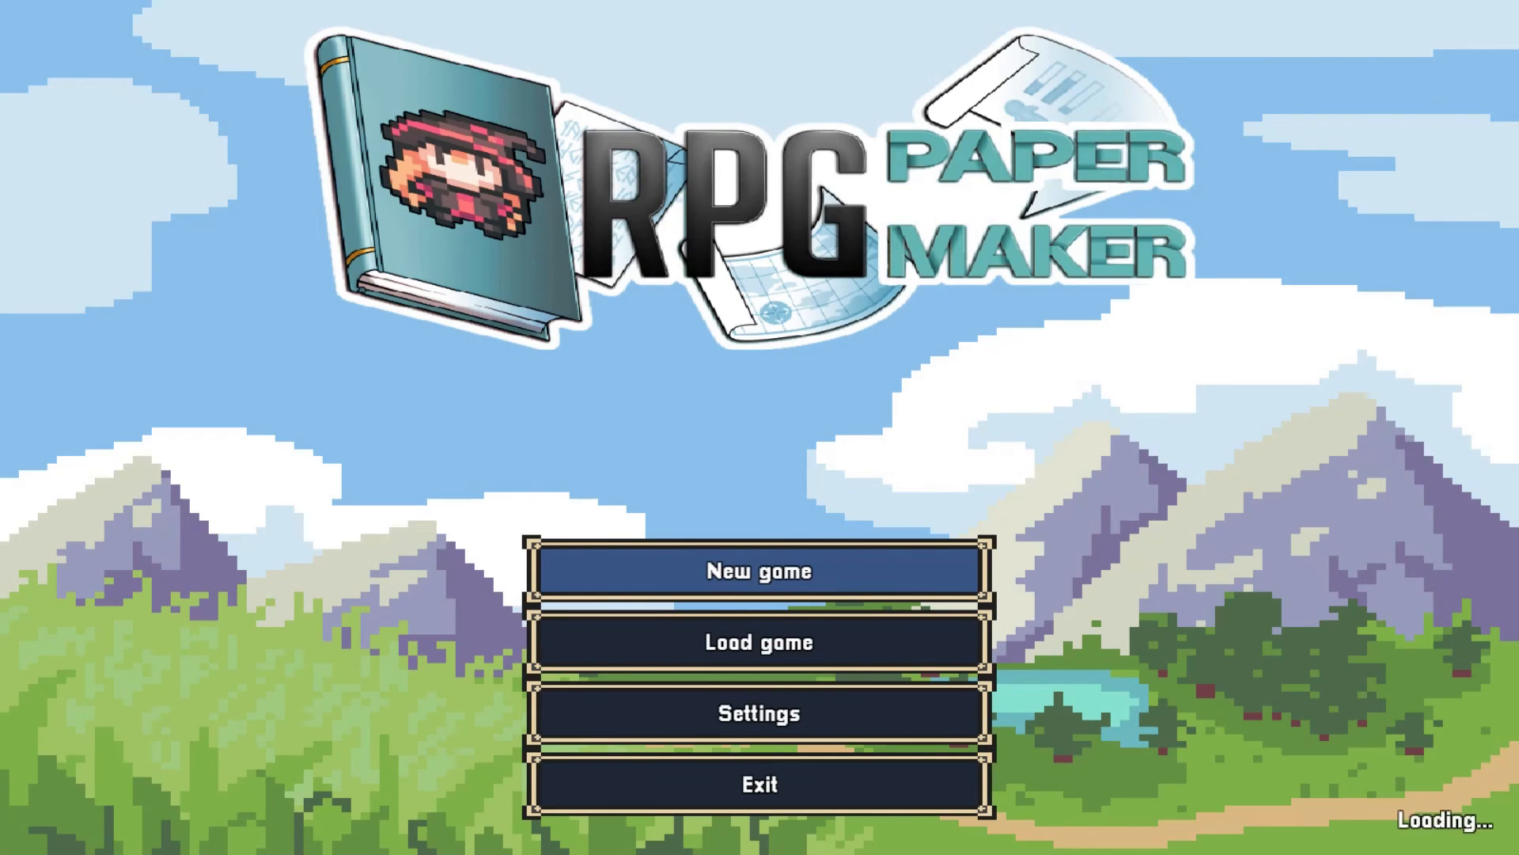
key("Escape")
key("Down")
key("Down")
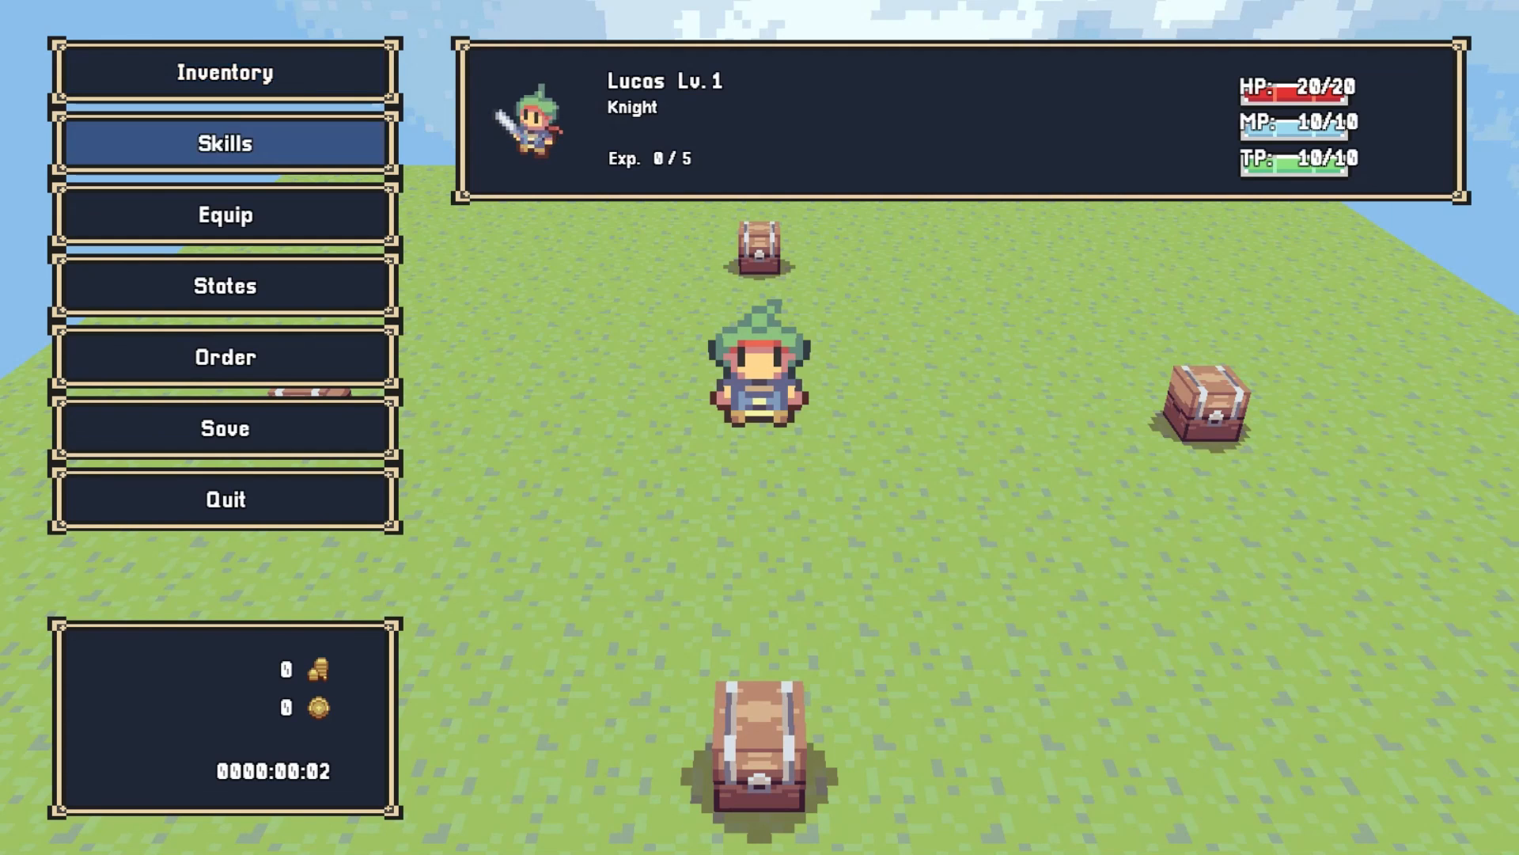
Check Lucas's equipped items and statistics on the Equip screen, and return to the map.
key("Return")
key("Down")
key("Down")
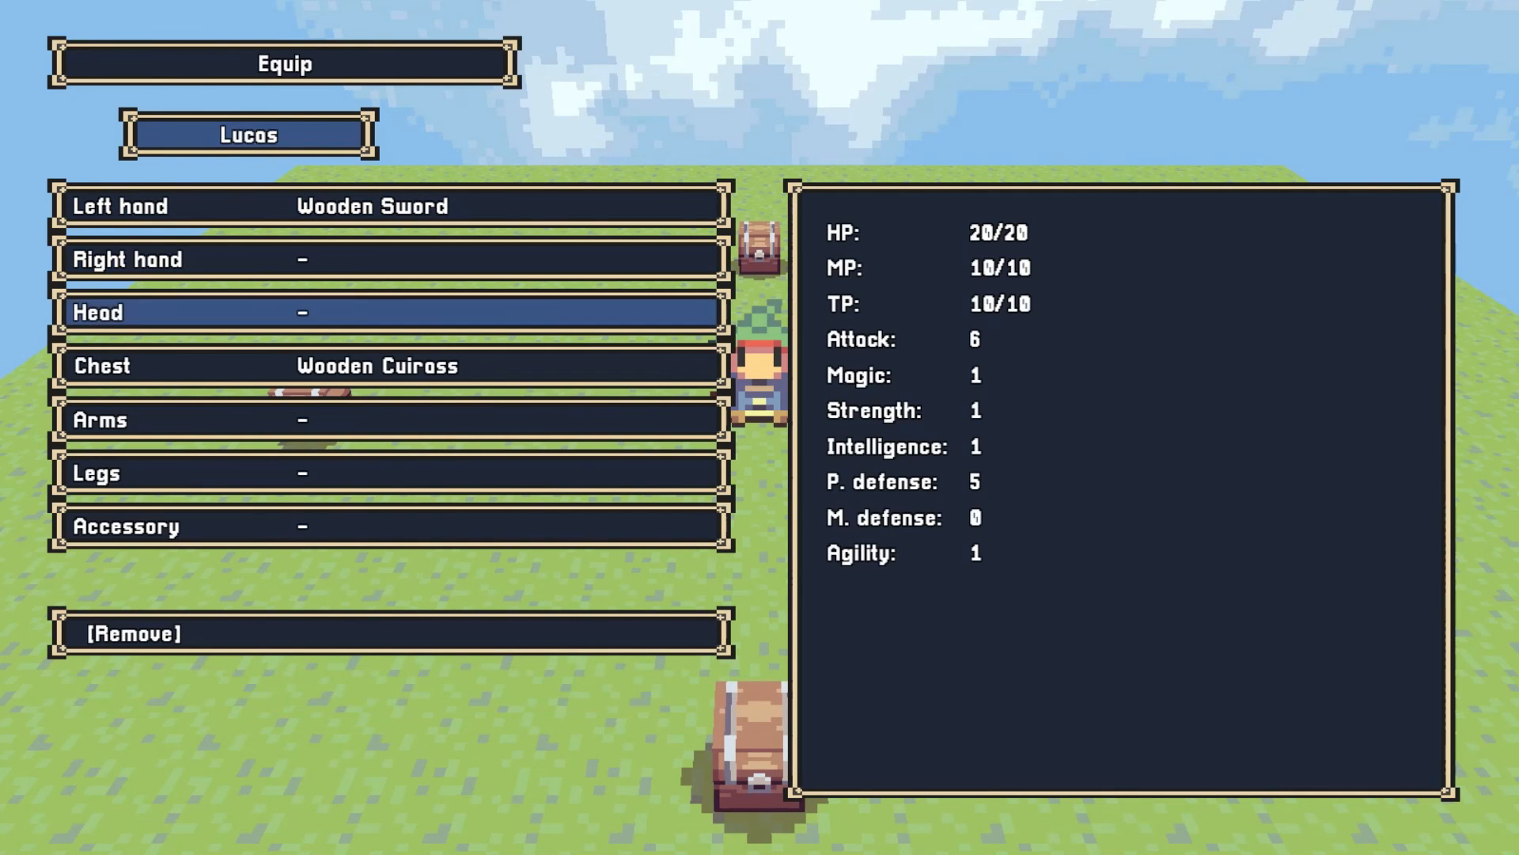
key("Down")
key("Escape")
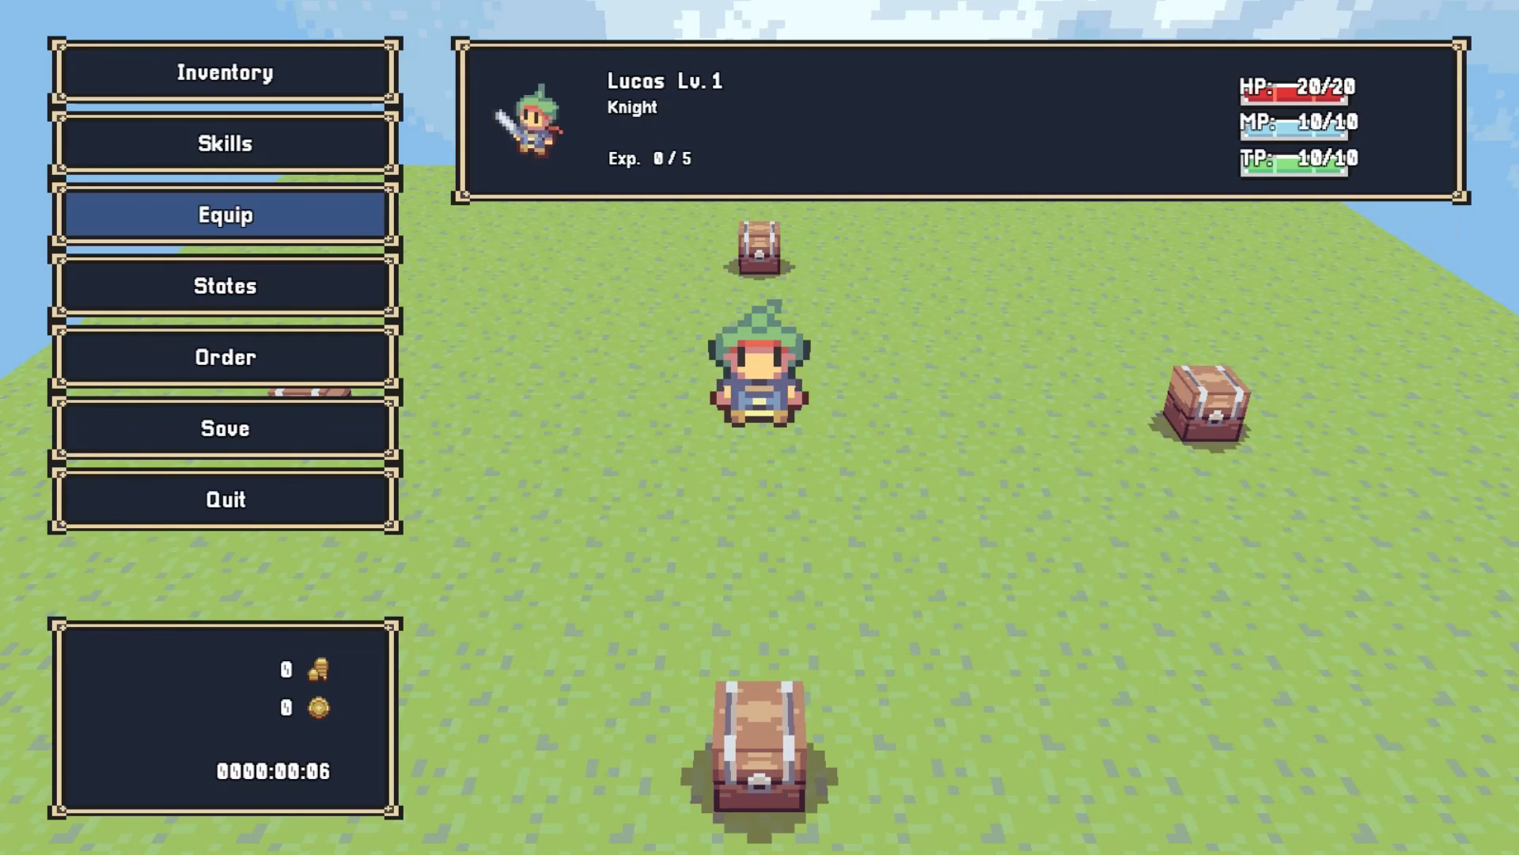
key("Escape")
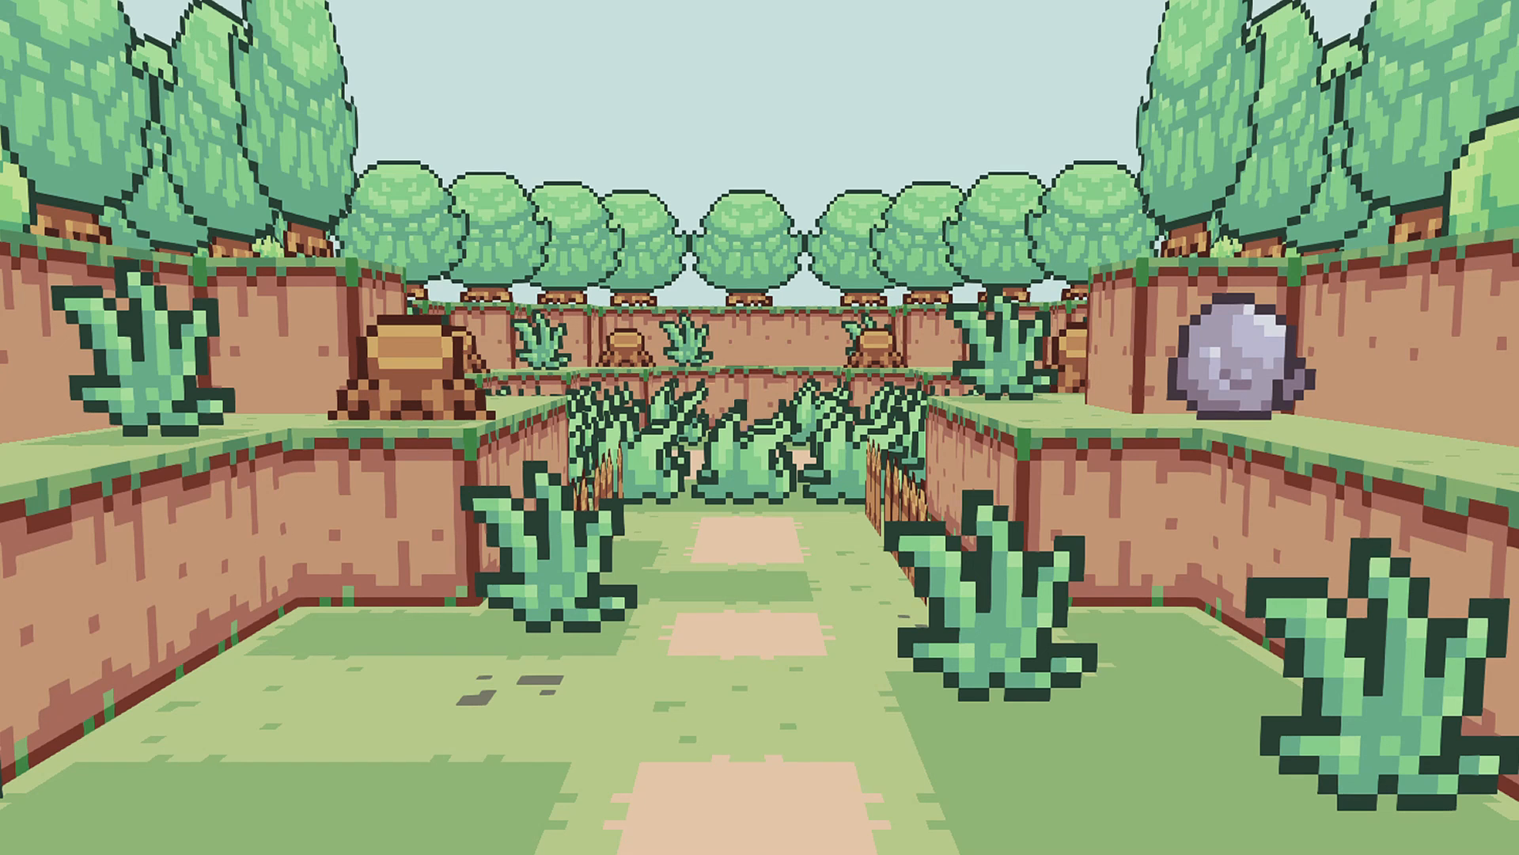